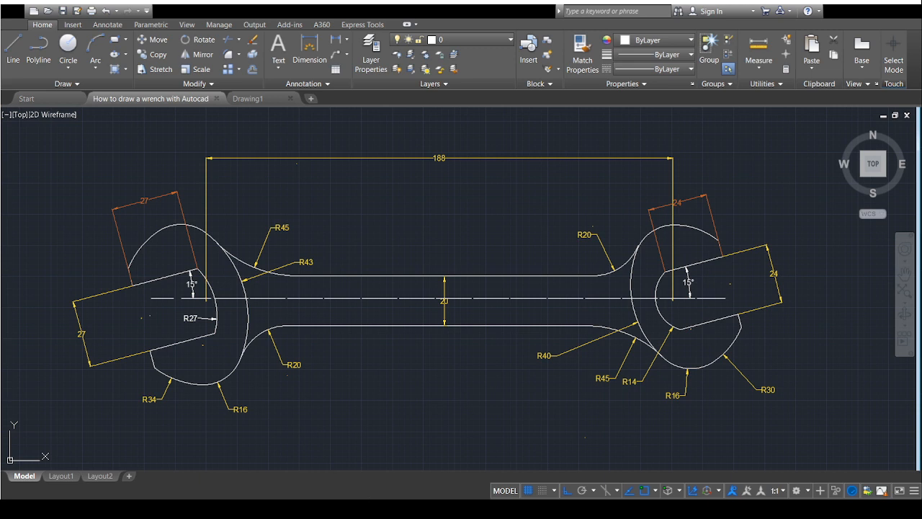
Step: Set up a layer named Drawing in Drawing1 and make it the current layer
click(249, 99)
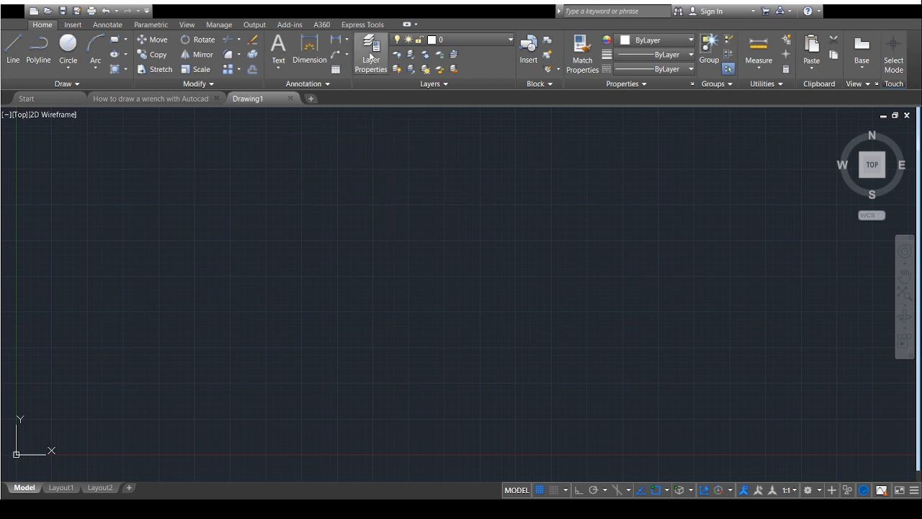
click(371, 57)
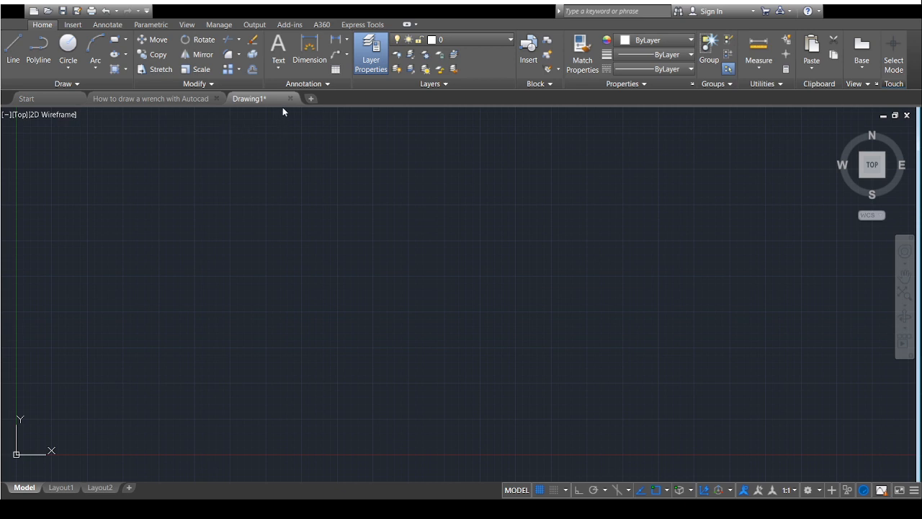
key(Return)
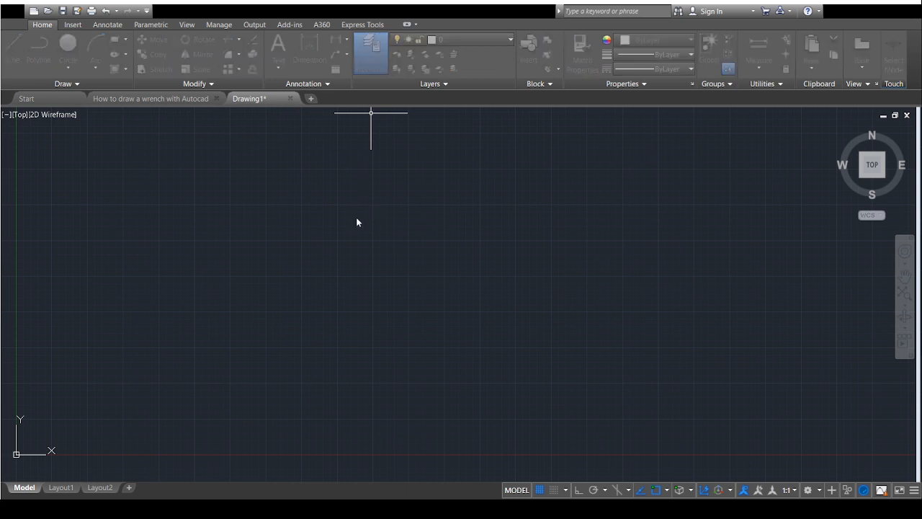
click(448, 353)
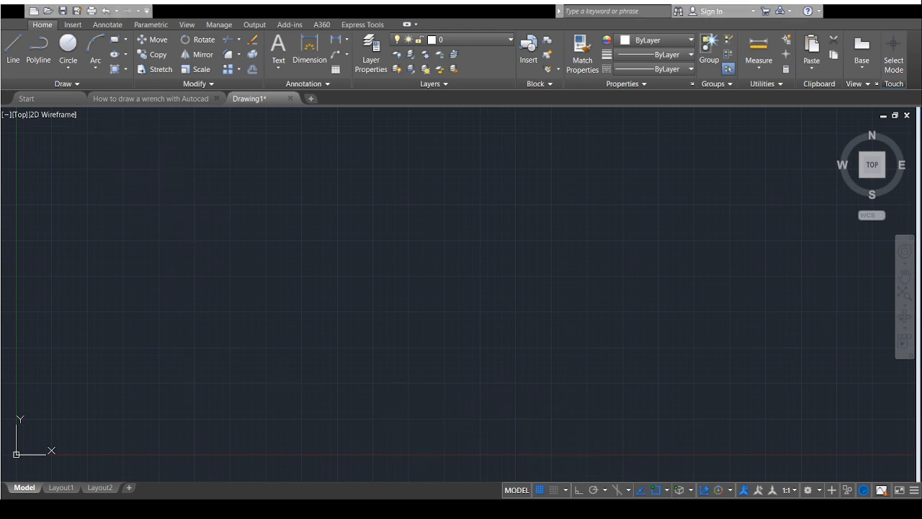
click(339, 454)
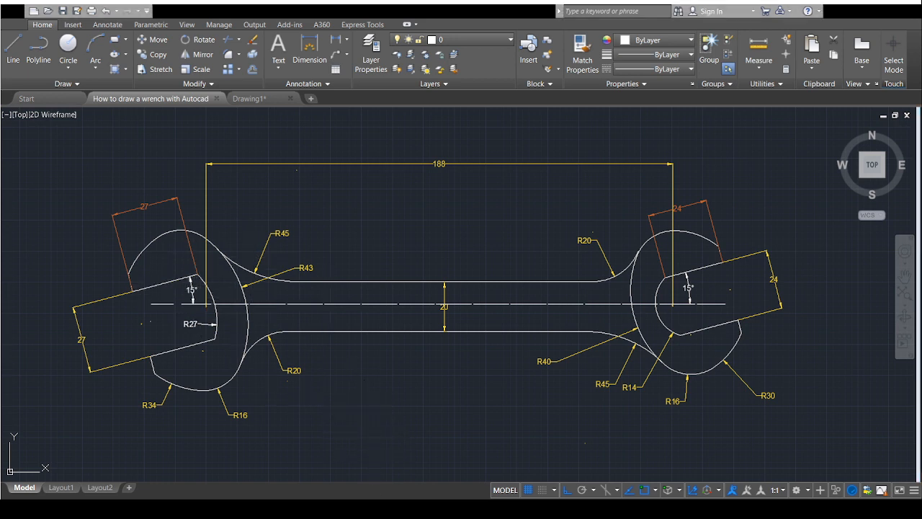
Step: Draw a horizontal line 188 units long in Drawing1 with Ortho mode on, as the wrench's centre-to-centre line
click(249, 98)
click(13, 50)
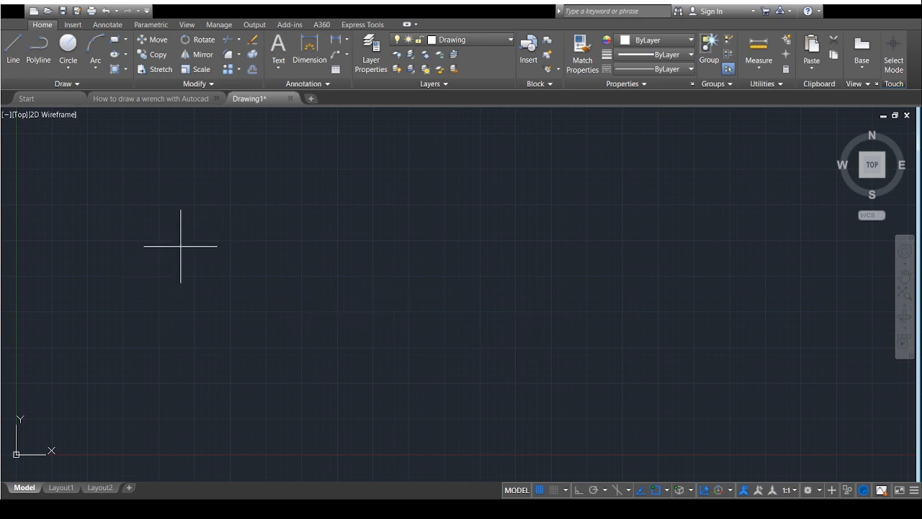
click(115, 238)
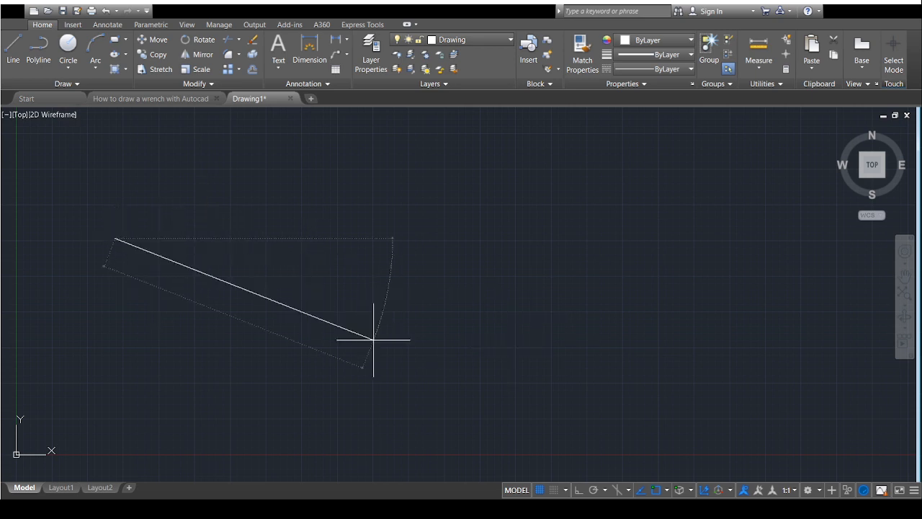
click(578, 490)
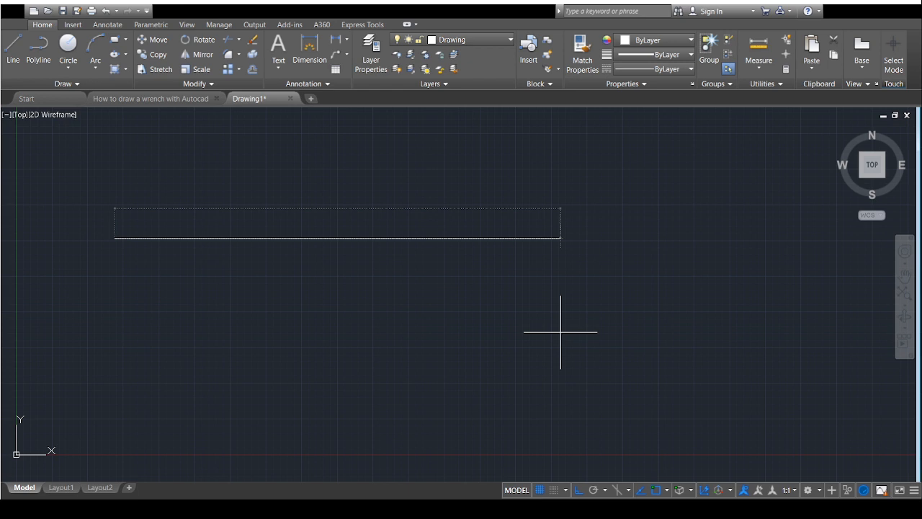
key(Return)
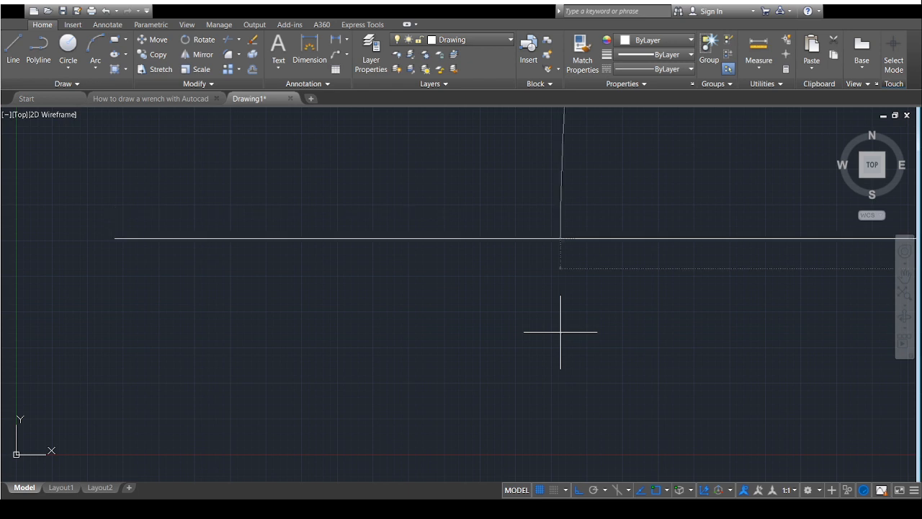
key(Escape)
Step: Draw a three-sided square bracket above the horizontal line, opening to the left, with each side 27 units long
scroll(555, 321, down, 3)
scroll(624, 313, down, 2)
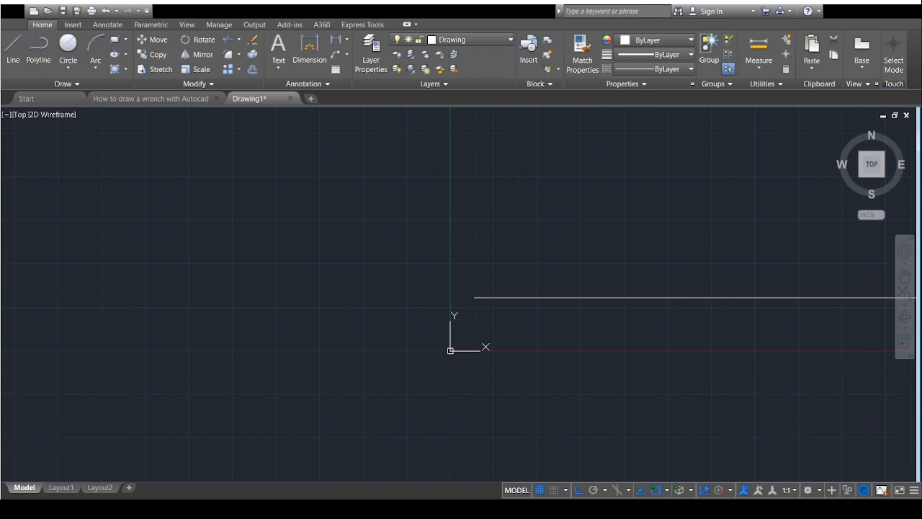
click(727, 374)
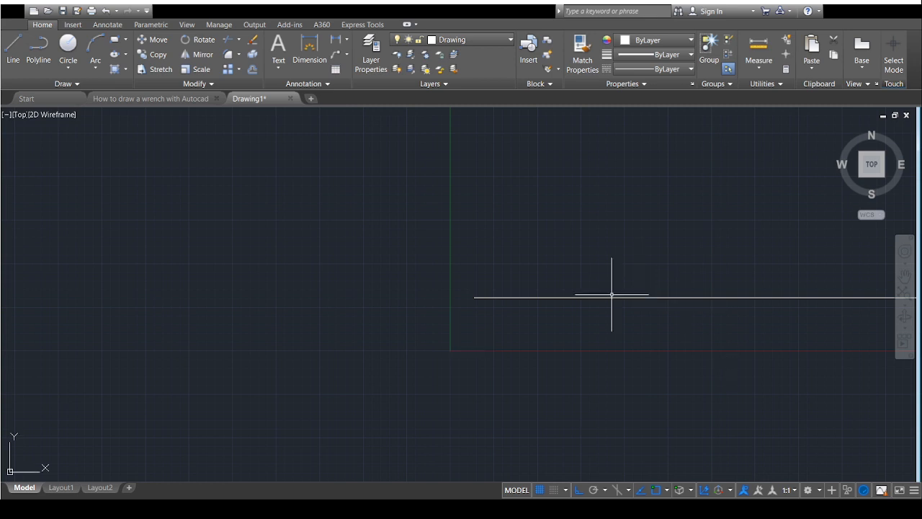
click(905, 276)
mouse_move(804, 270)
mouse_down()
mouse_move(609, 252)
mouse_move(537, 256)
mouse_up()
scroll(609, 249, down, 4)
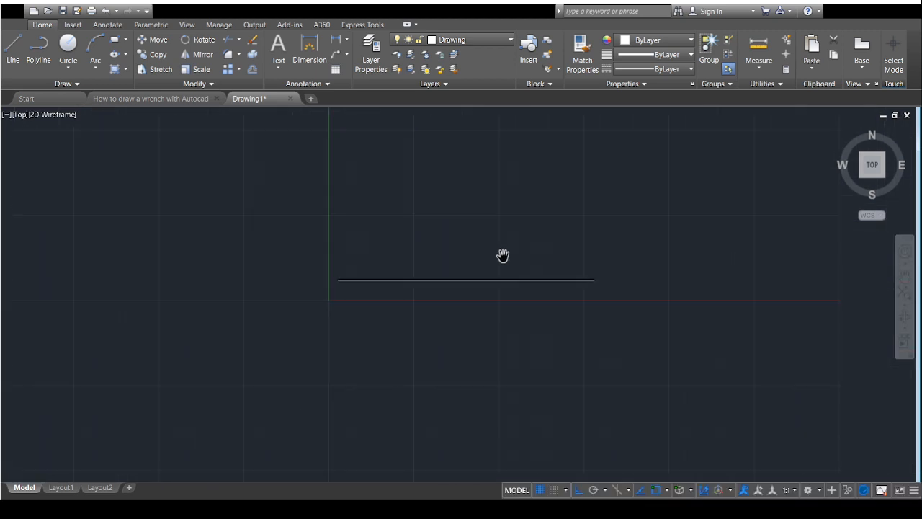
key(Escape)
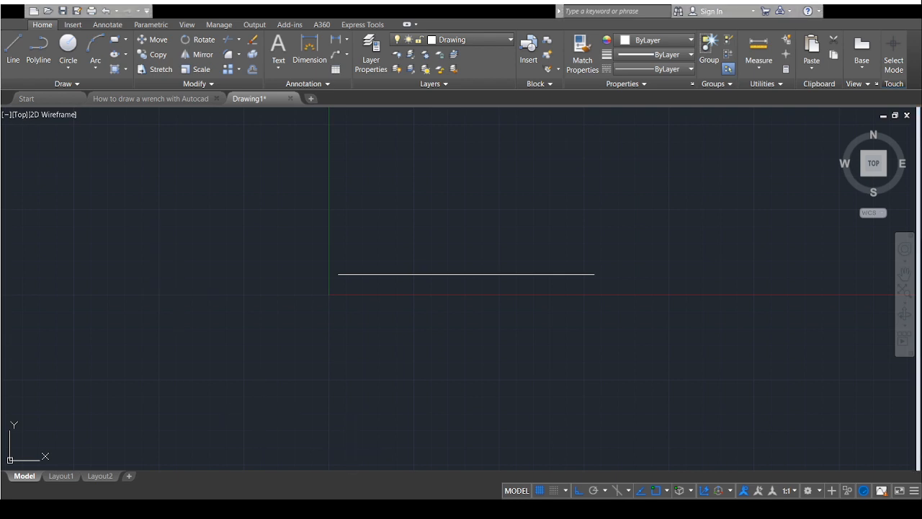
click(348, 423)
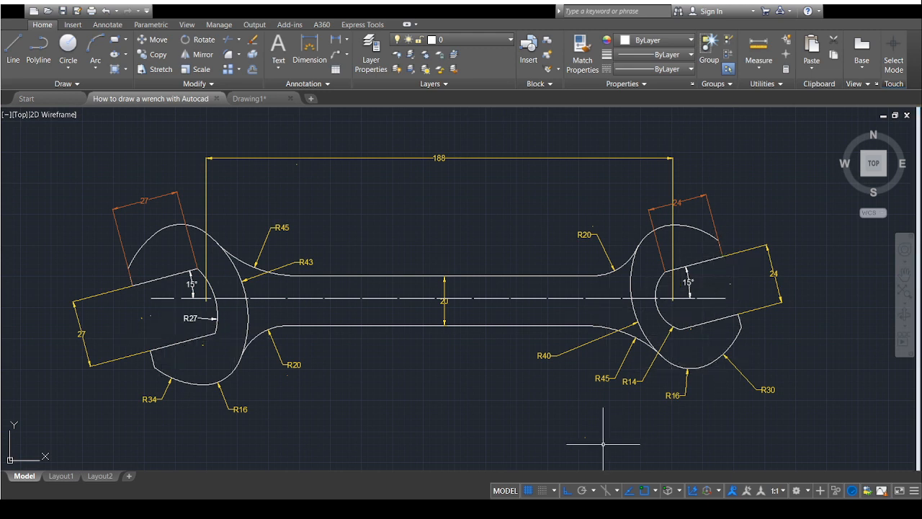
click(449, 411)
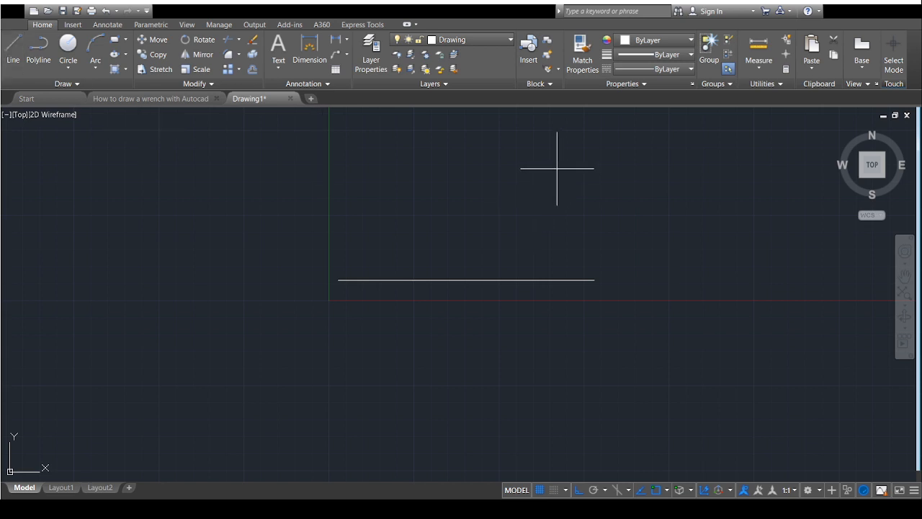
click(548, 165)
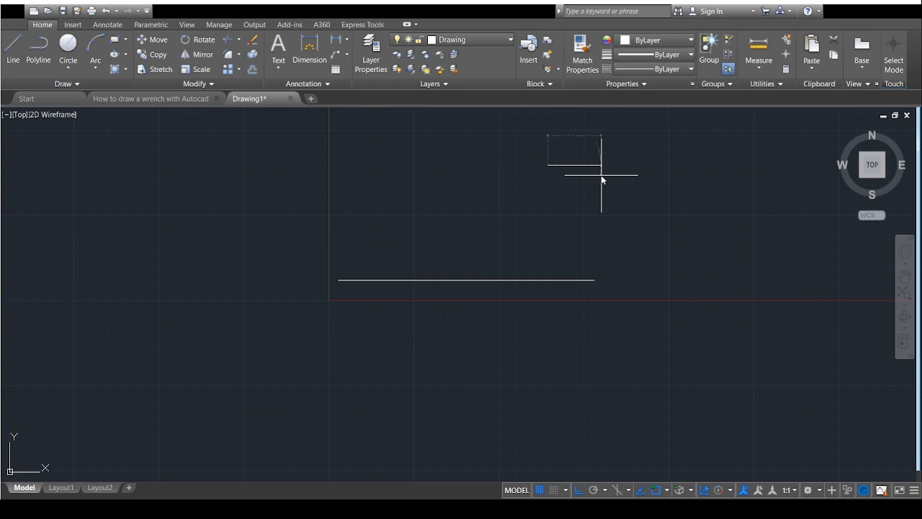
text(21)
key(Return)
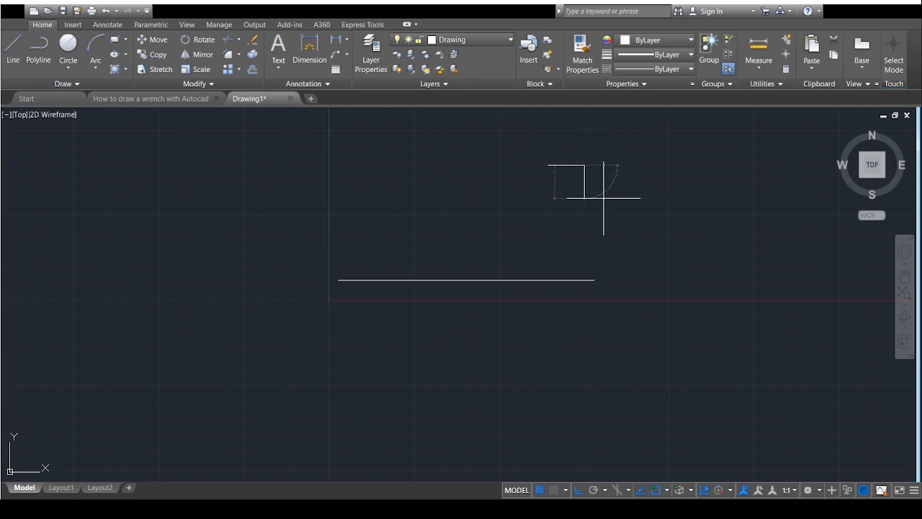
text(22)
key(Return)
text(21)
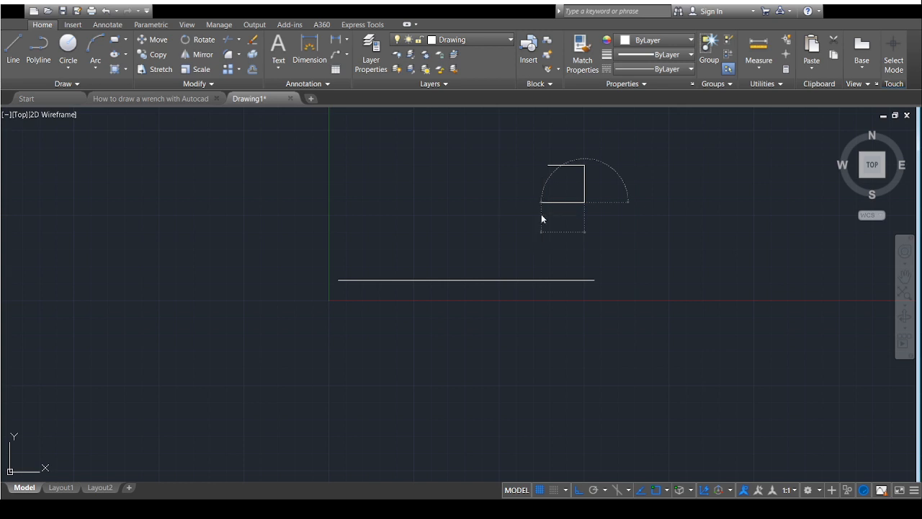
key(Return)
key(Escape)
Step: Draw a second three-sided bracket to the right of the first, opening to the right, with each side 24 units long
click(15, 74)
click(666, 159)
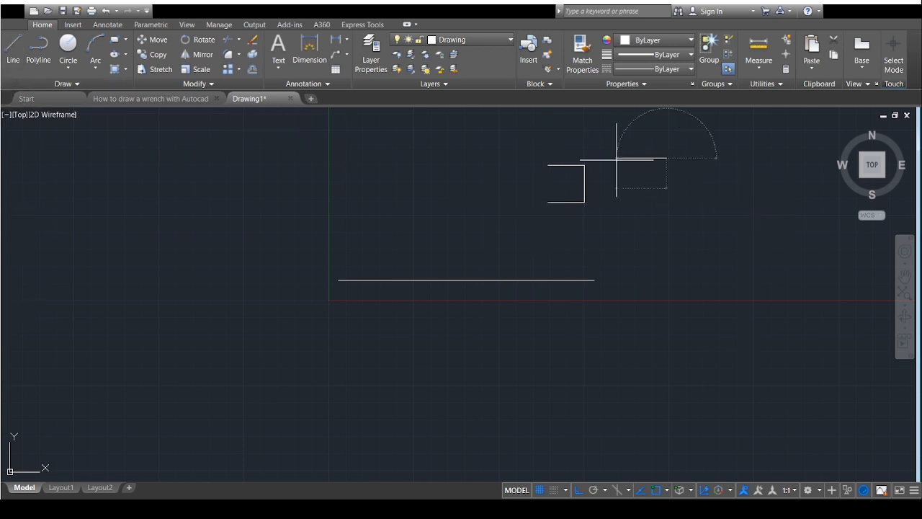
text(19)
key(Return)
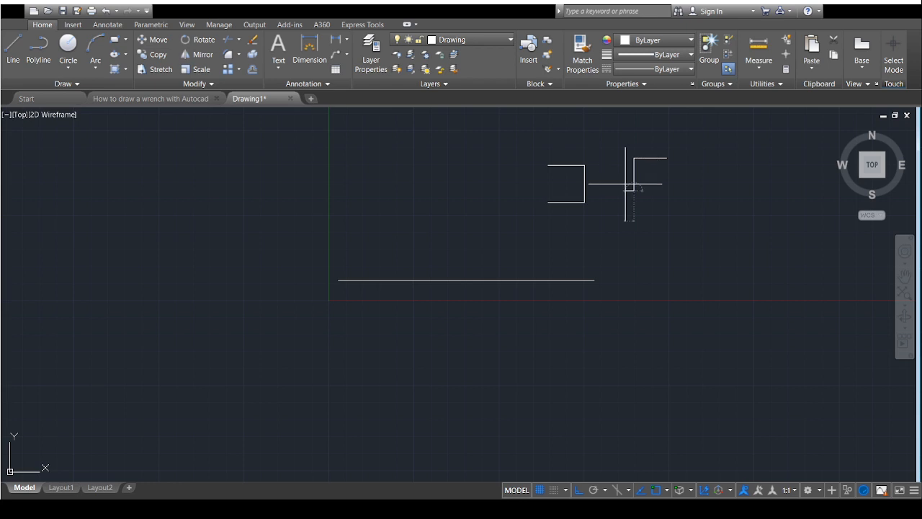
click(632, 190)
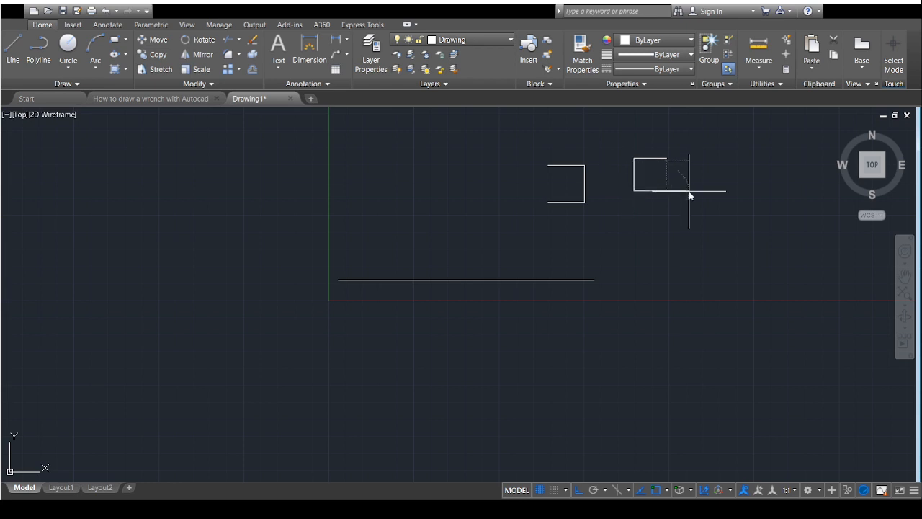
key(Escape)
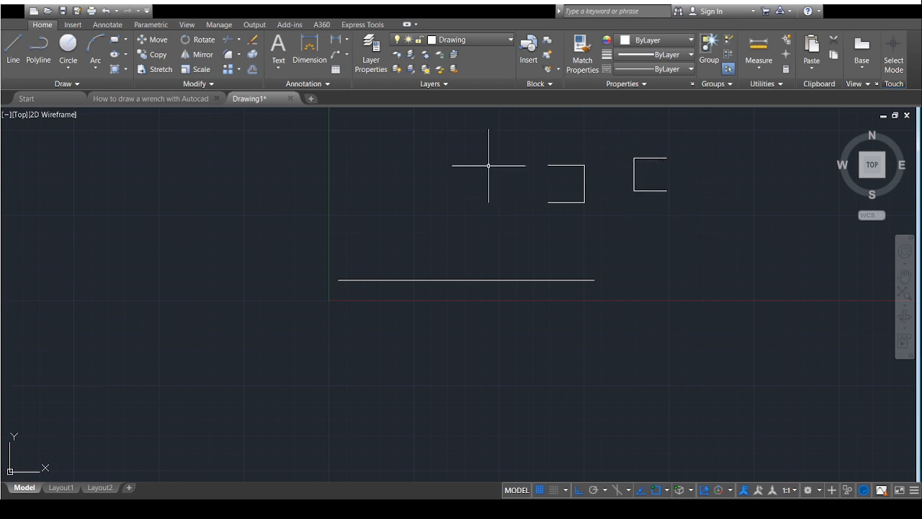
Step: Rotate the 27-unit bracket 15° counterclockwise about the midpoint of its vertical side, following the reference wrench drawing
drag(509, 137, 646, 223)
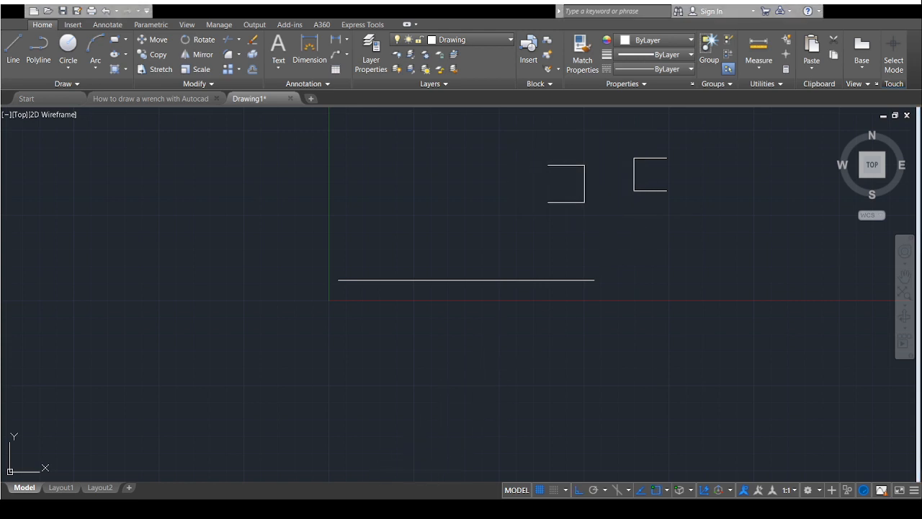
click(346, 451)
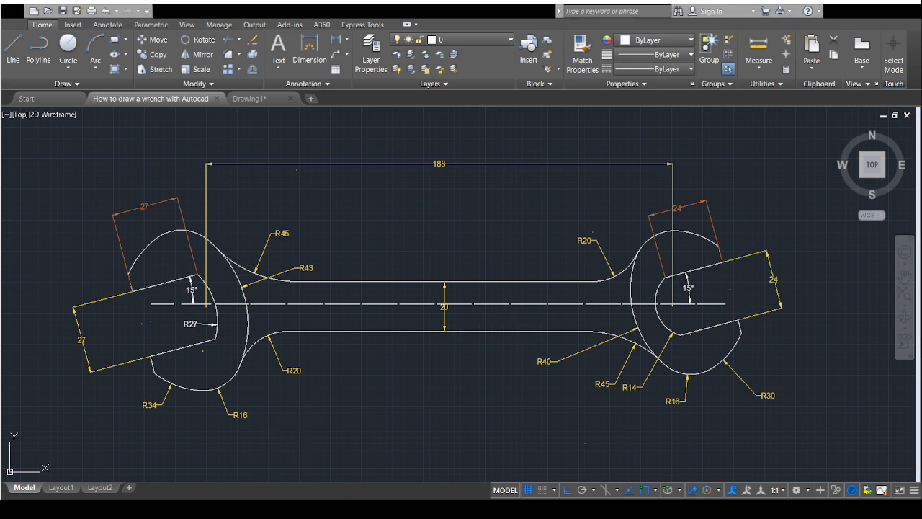
key(ctrl+Tab)
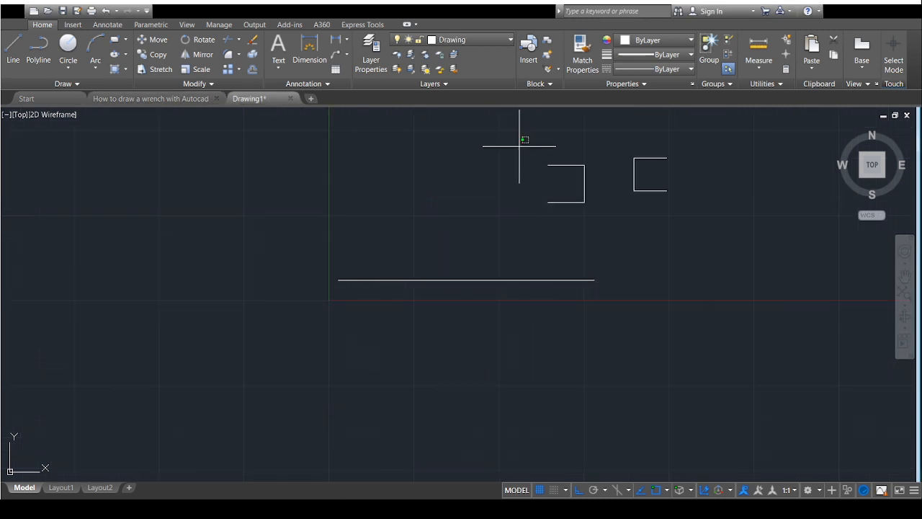
click(519, 145)
click(626, 227)
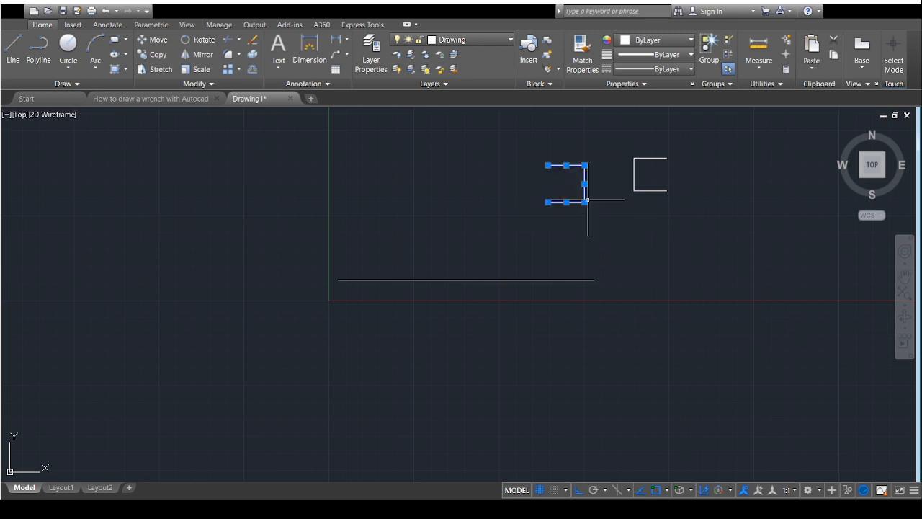
click(207, 44)
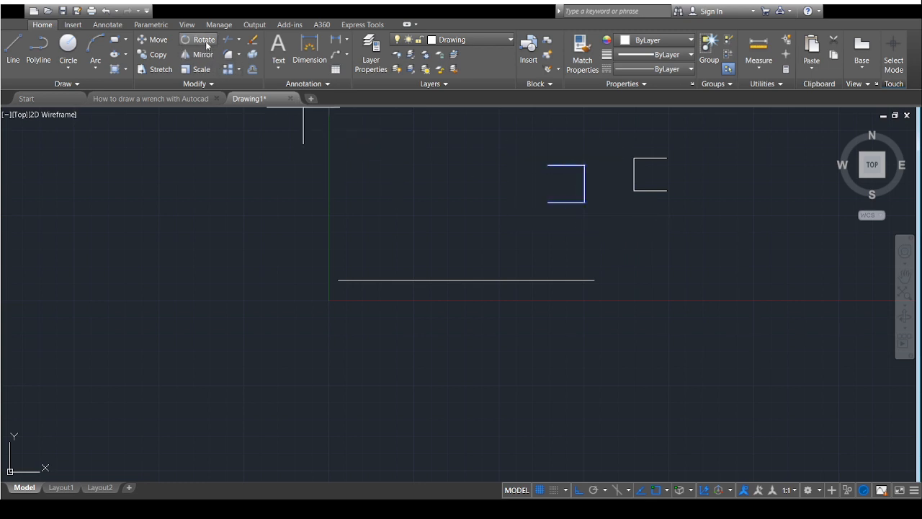
click(585, 183)
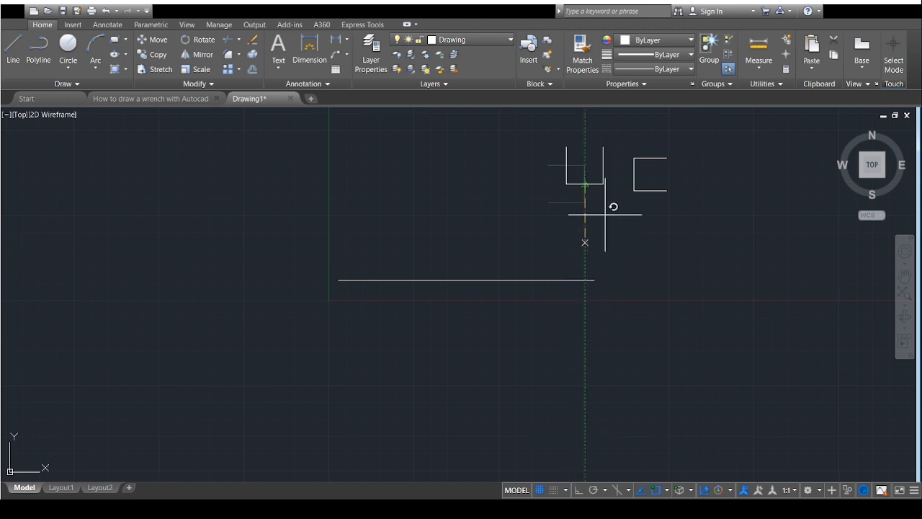
Step: Rotate the 24-unit bracket 15° counterclockwise about the midpoint of its vertical side
click(619, 167)
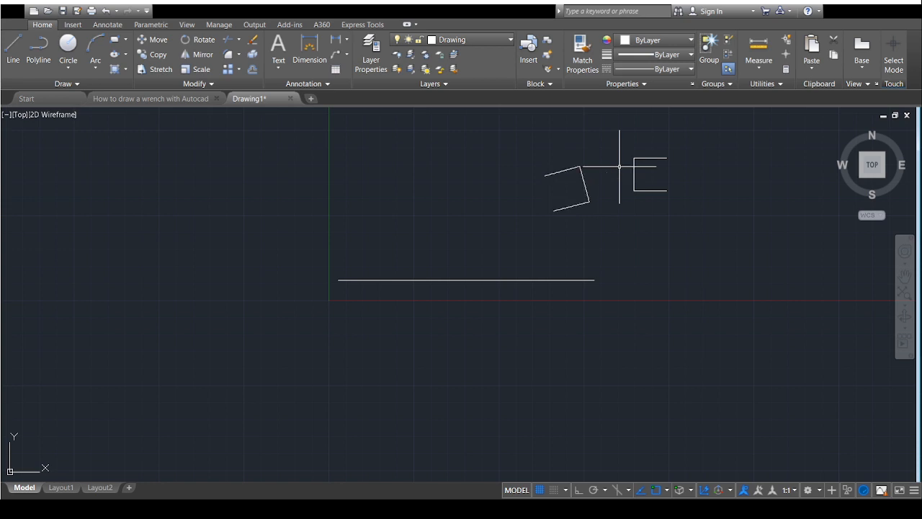
click(713, 223)
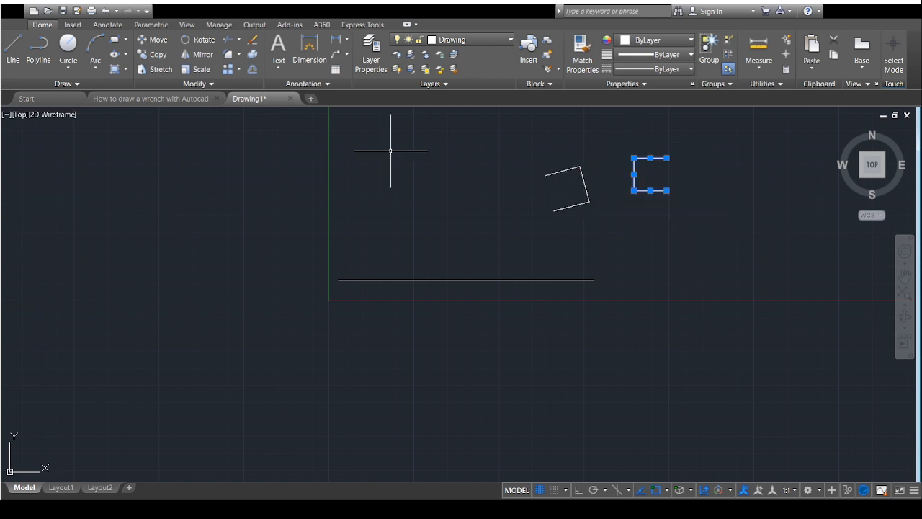
click(203, 55)
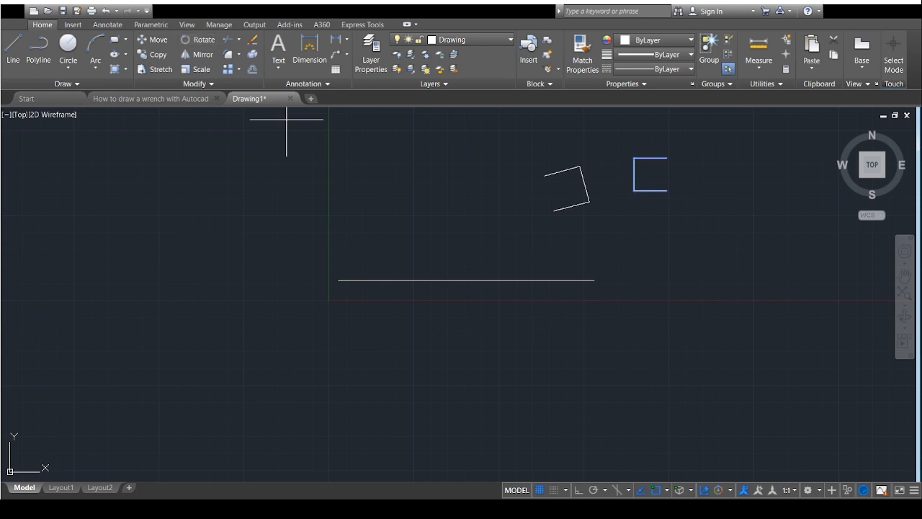
click(634, 175)
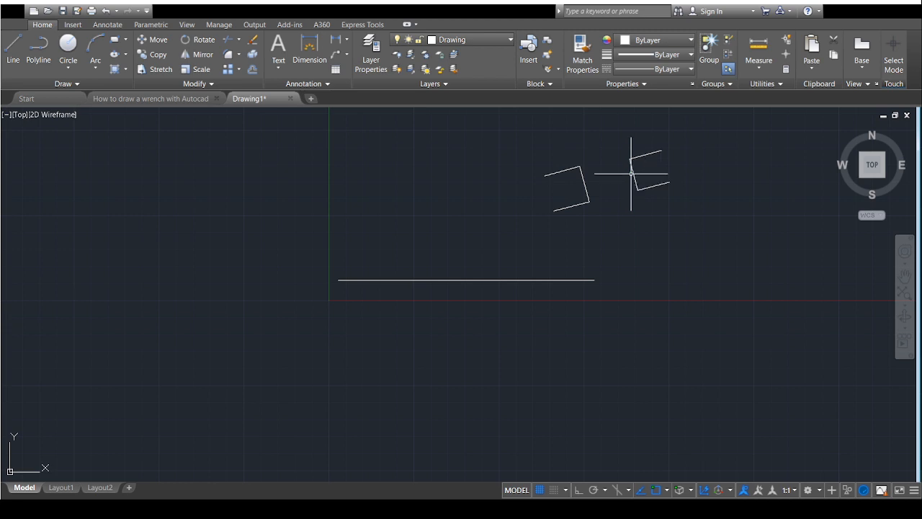
click(631, 173)
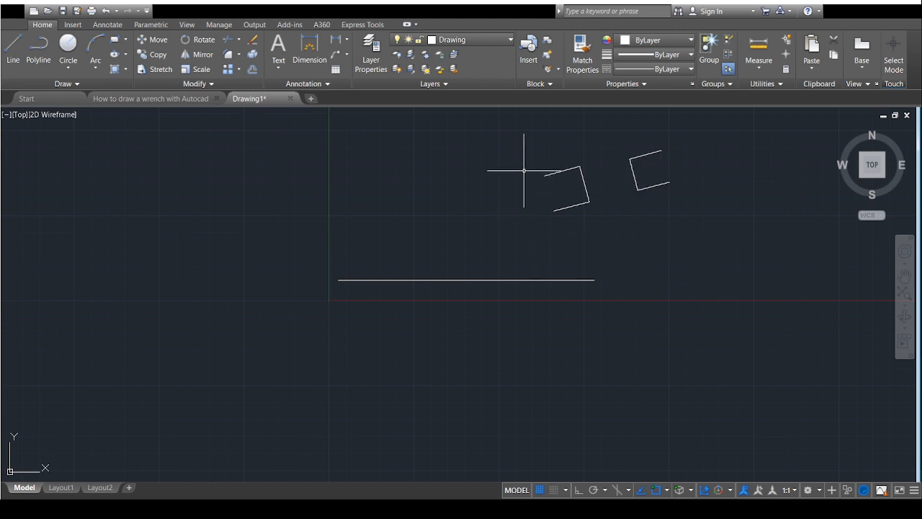
Step: Move the 27-unit bracket by the midpoint of its closed side onto the left end of the horizontal line
drag(514, 149, 617, 222)
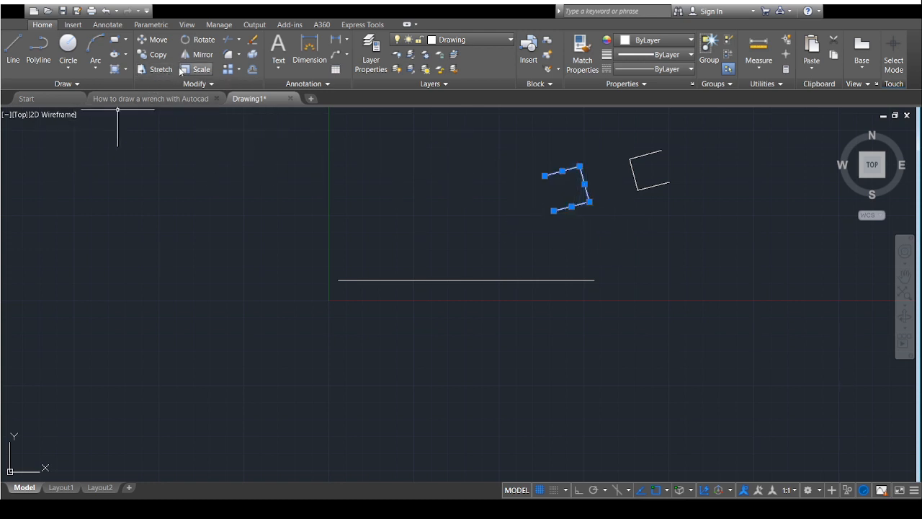
click(158, 40)
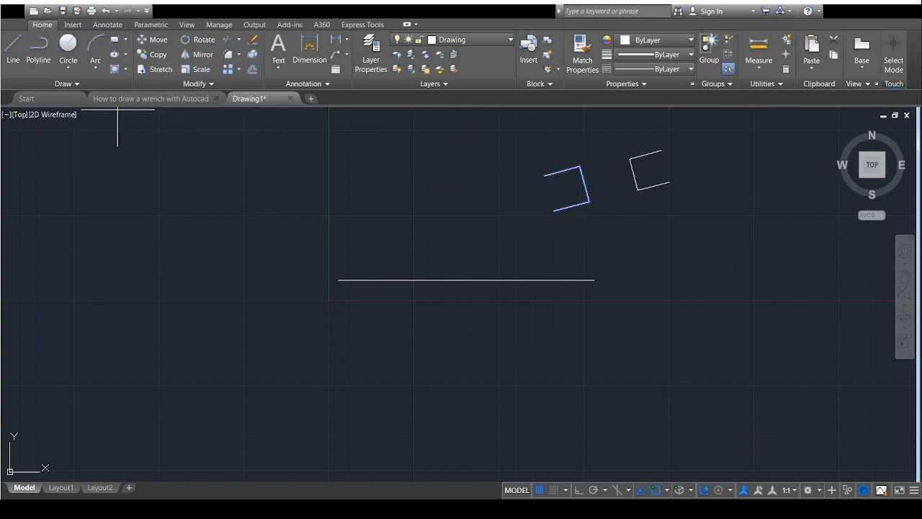
click(585, 184)
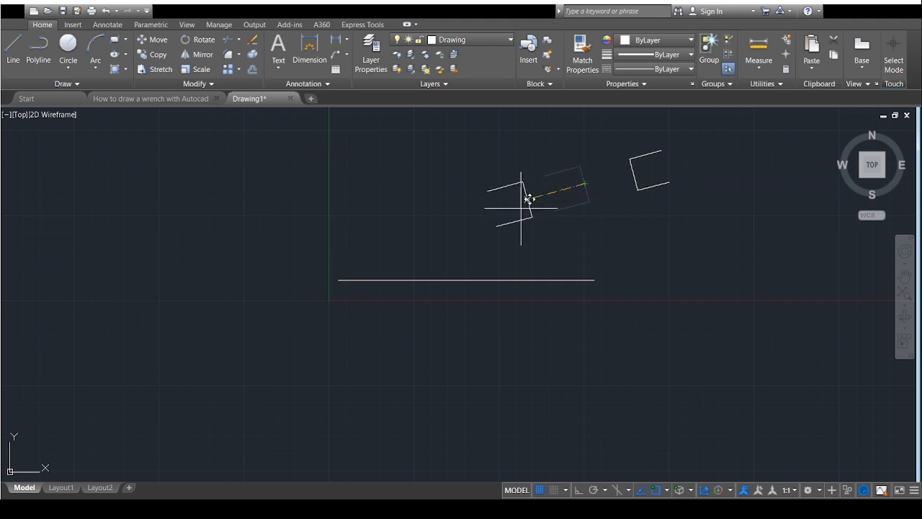
scroll(349, 284, up, 2)
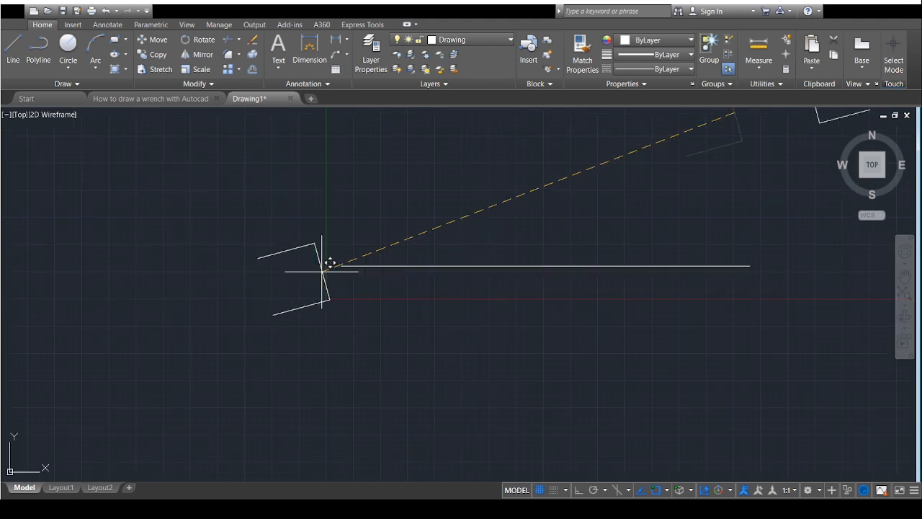
scroll(329, 263, up, 4)
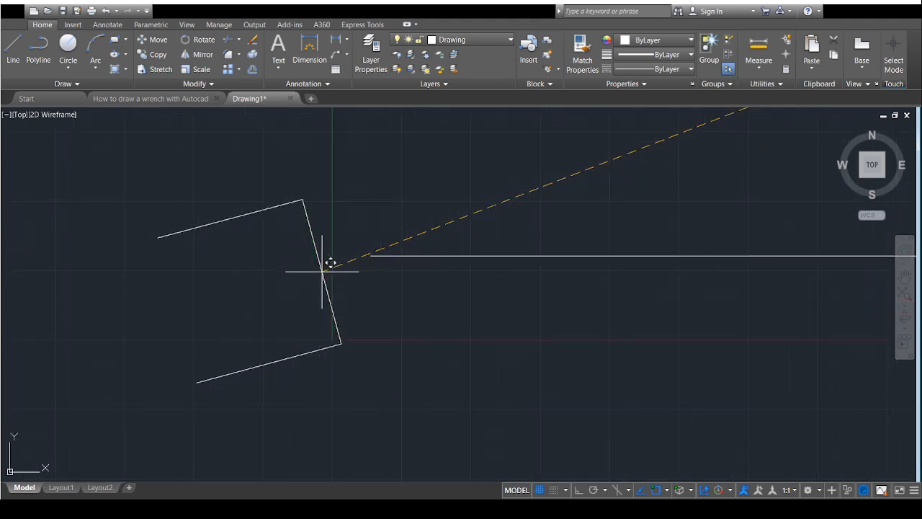
click(364, 256)
Step: Move the 24-unit bracket by the midpoint of its closed side onto the right end of the horizontal line
scroll(545, 285, down, 3)
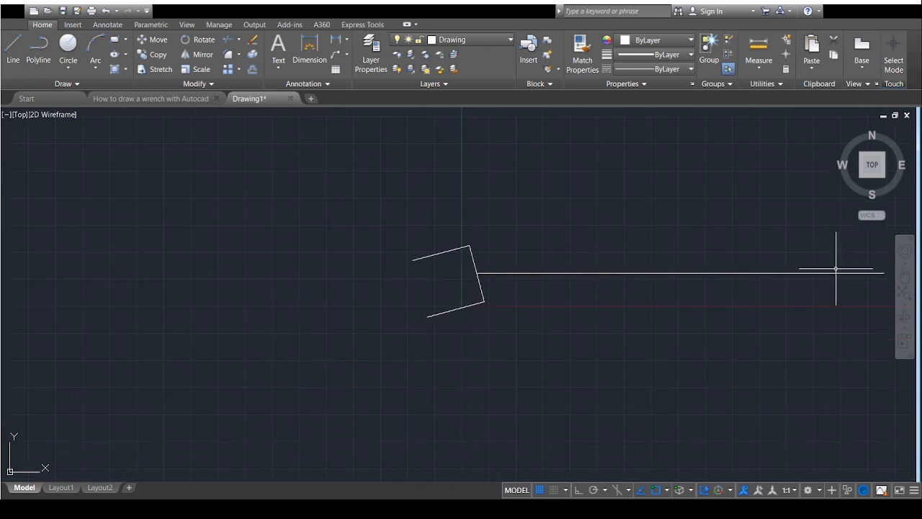
click(903, 278)
mouse_move(843, 285)
mouse_down()
mouse_move(675, 282)
mouse_move(605, 304)
mouse_move(590, 335)
mouse_up()
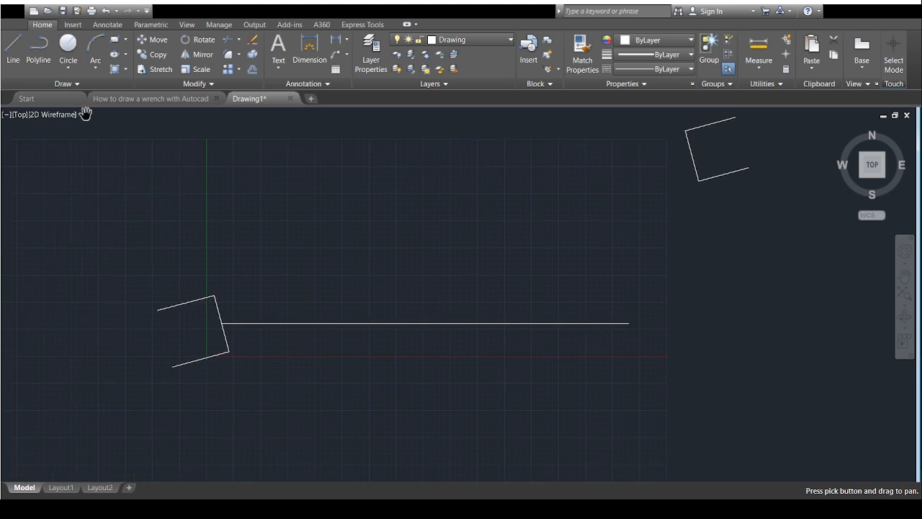
key(Escape)
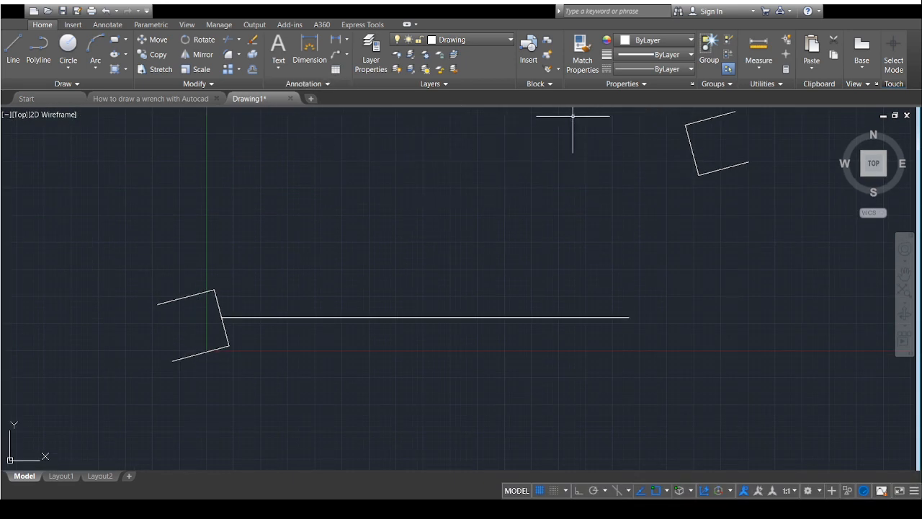
click(669, 109)
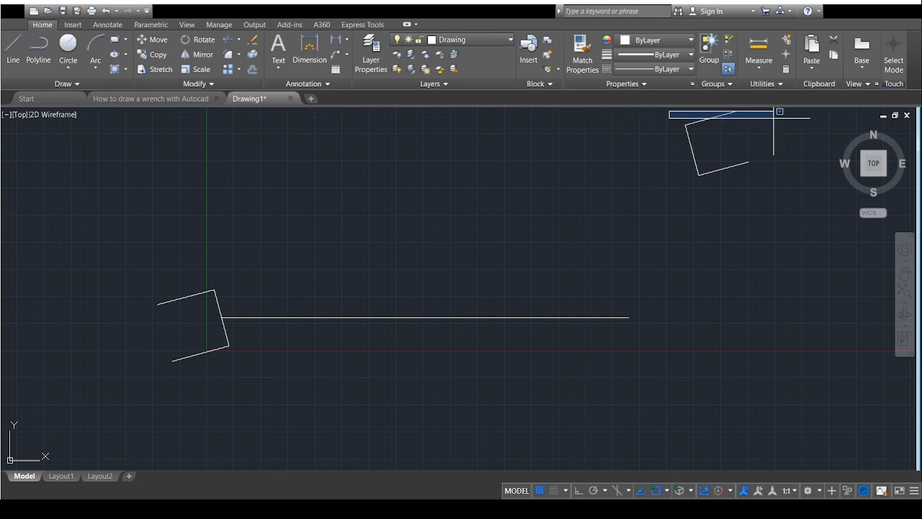
click(788, 194)
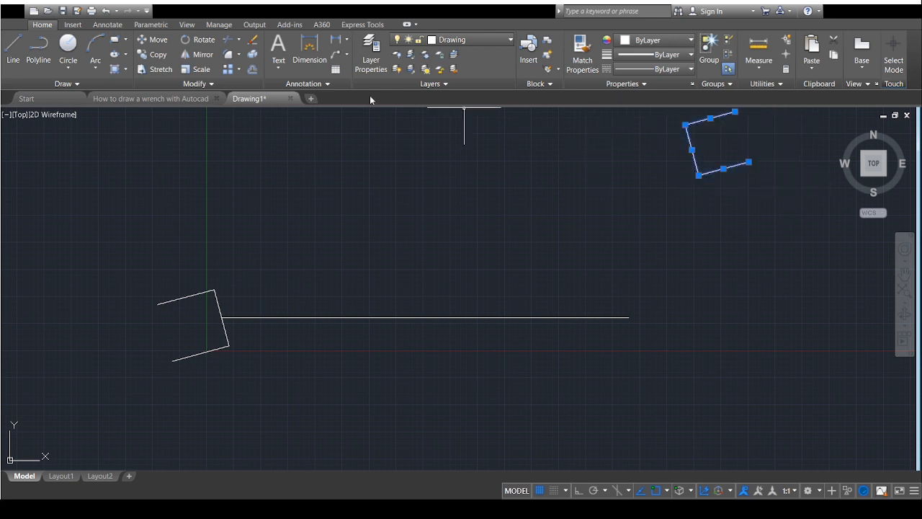
click(152, 40)
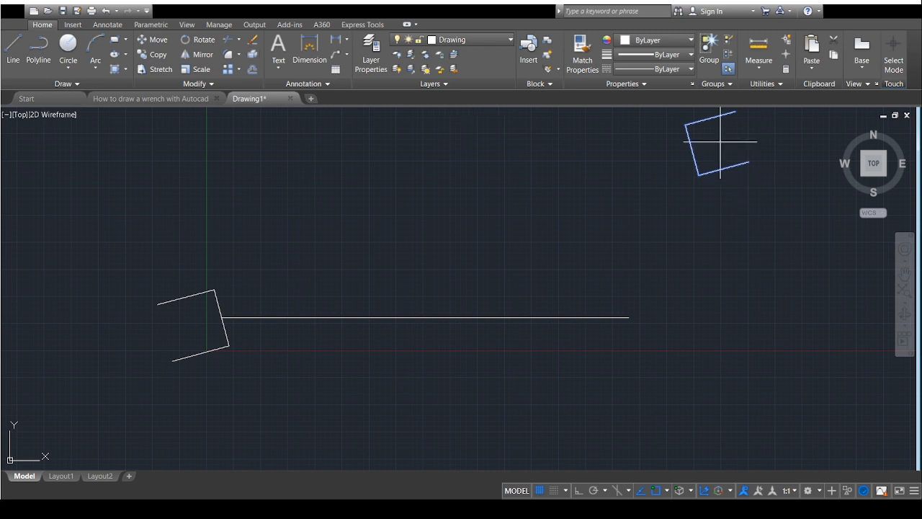
click(692, 150)
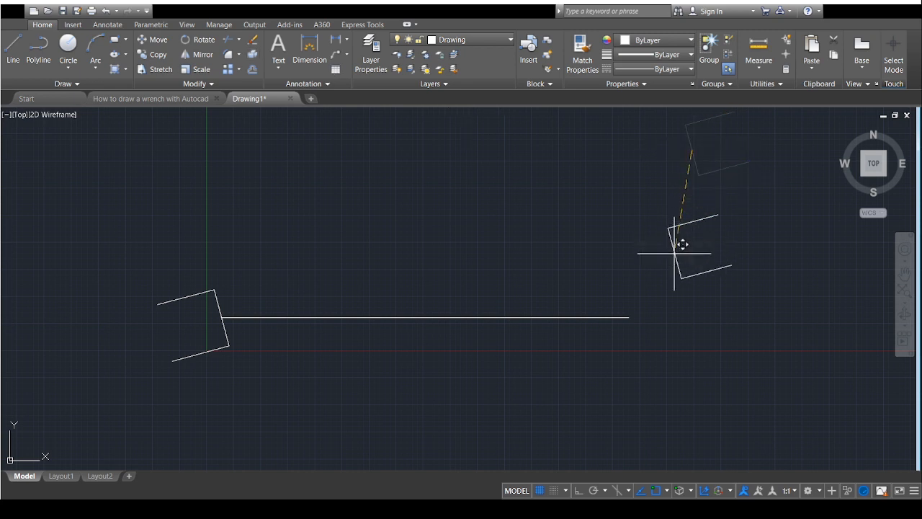
scroll(638, 326, up, 4)
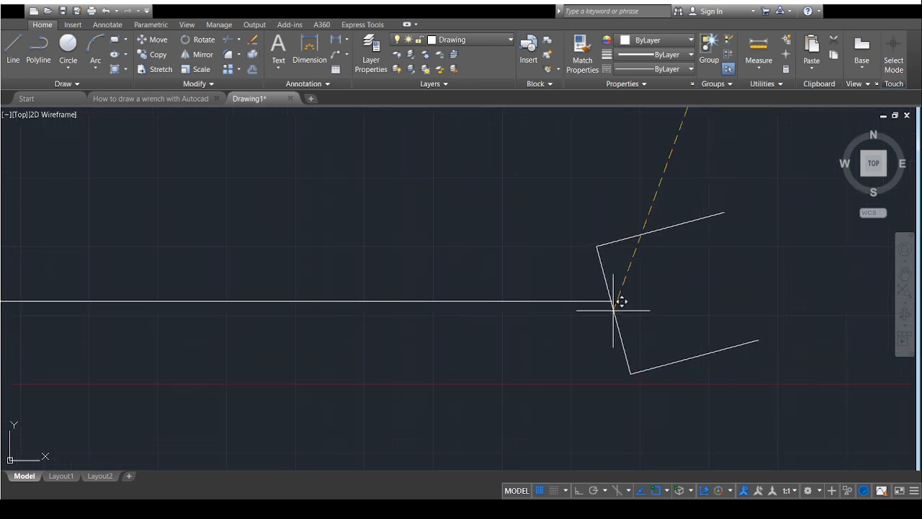
click(616, 301)
Step: Draw a line across the open ends of the 27-unit bracket, extending it past both corners in the same direction
scroll(536, 293, down, 2)
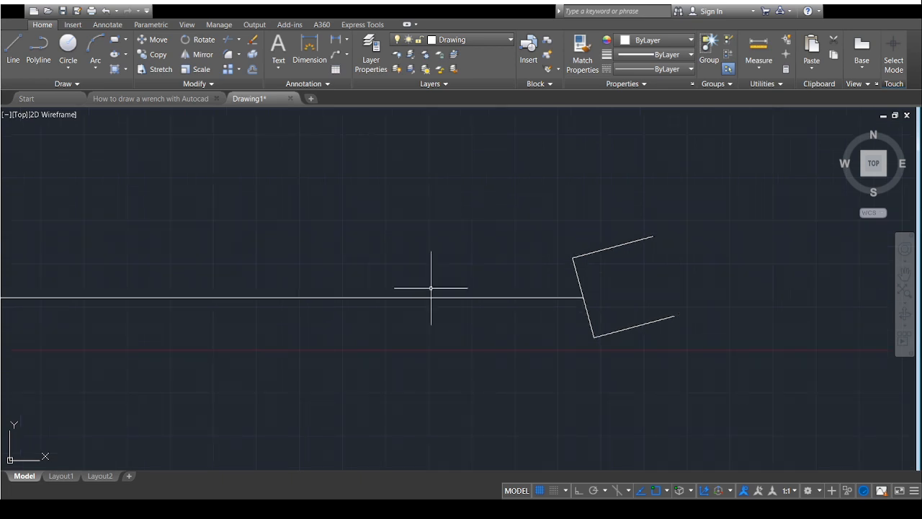
scroll(425, 289, down, 4)
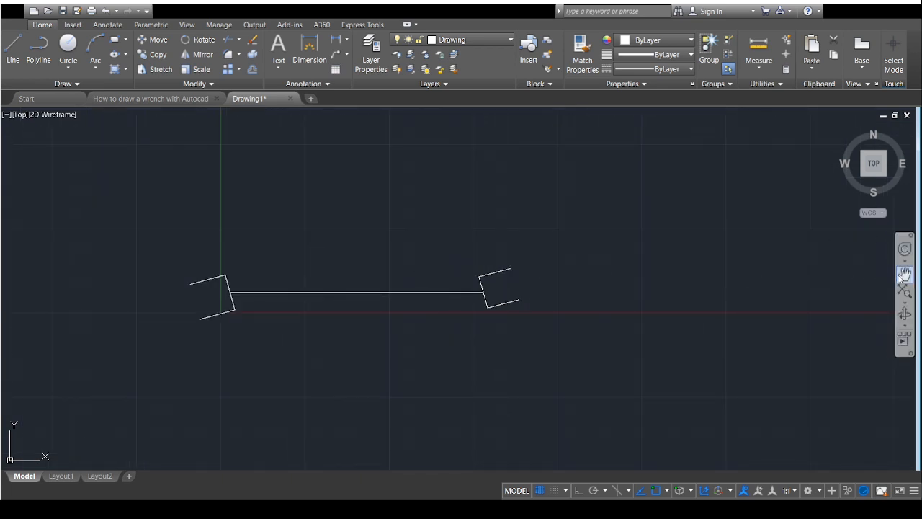
click(903, 275)
drag(358, 334, 487, 302)
key(Escape)
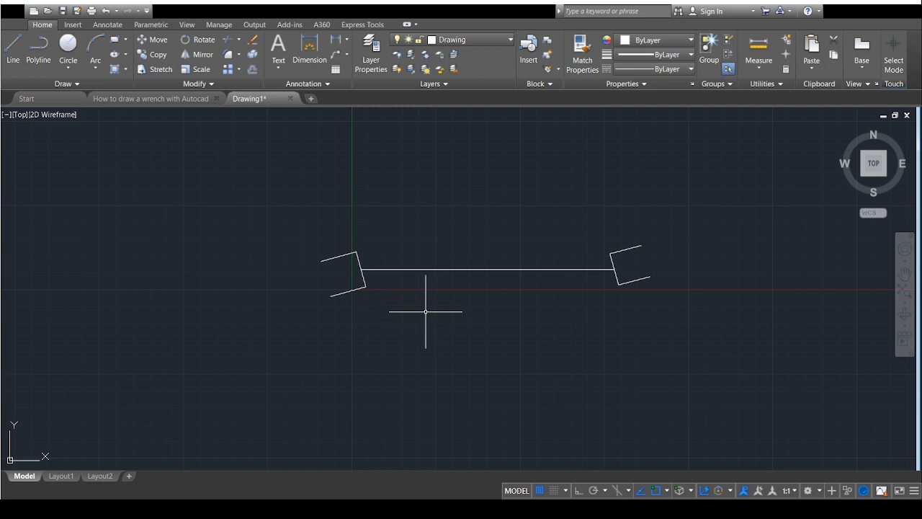
click(12, 67)
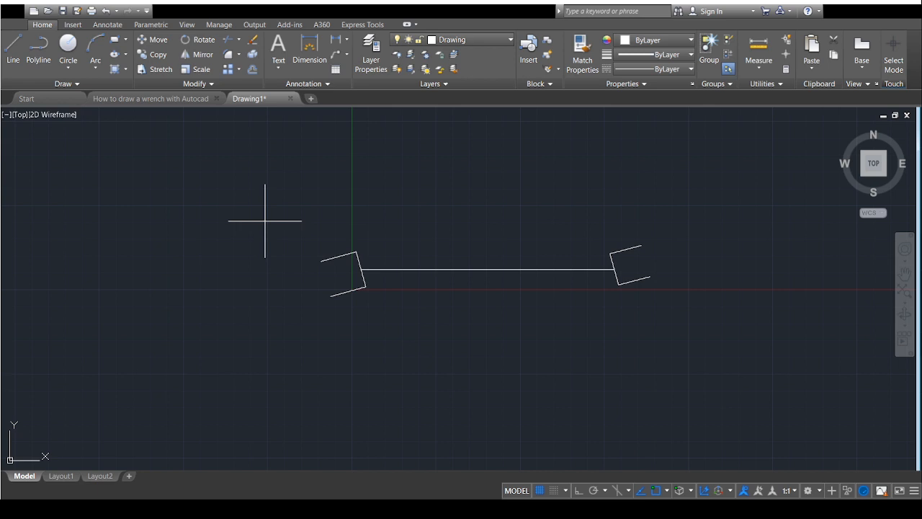
click(322, 261)
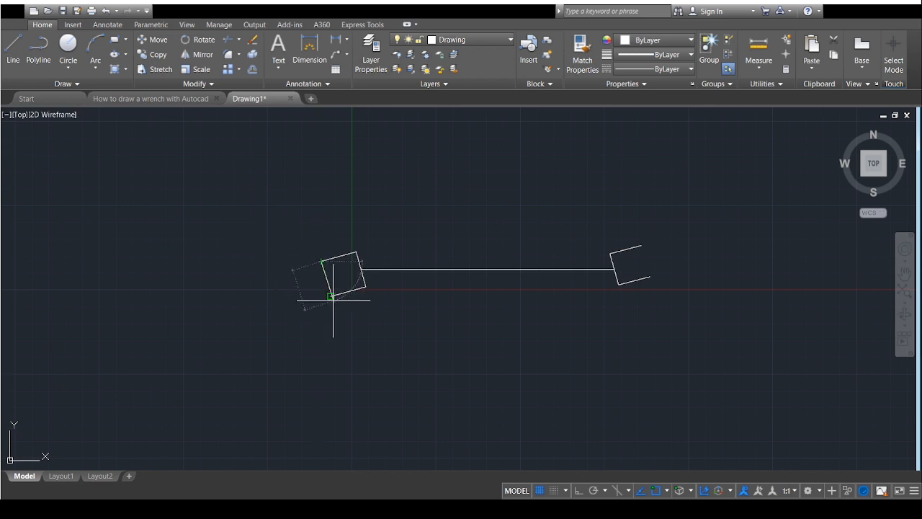
scroll(330, 299, up, 5)
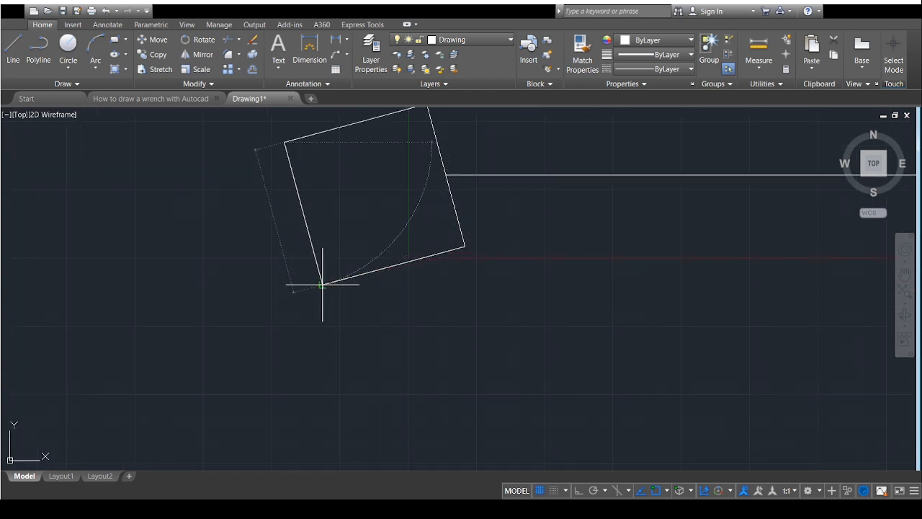
click(322, 285)
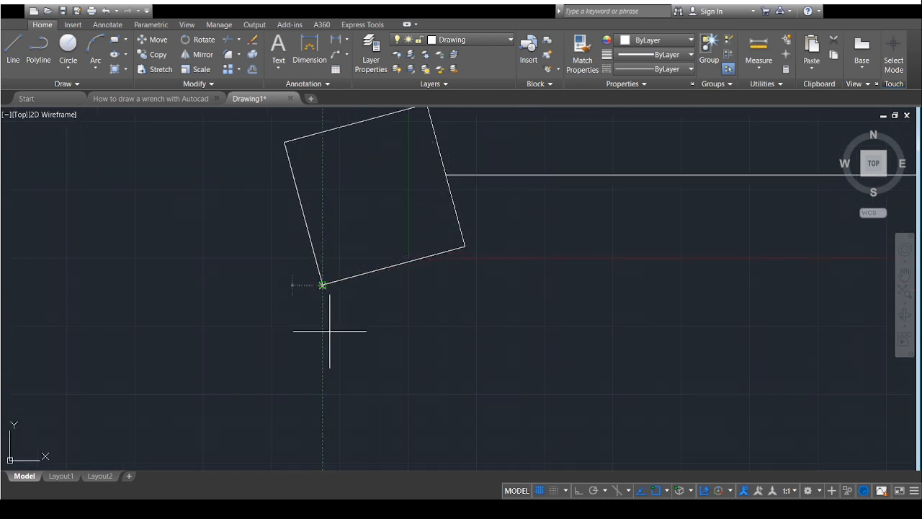
click(347, 373)
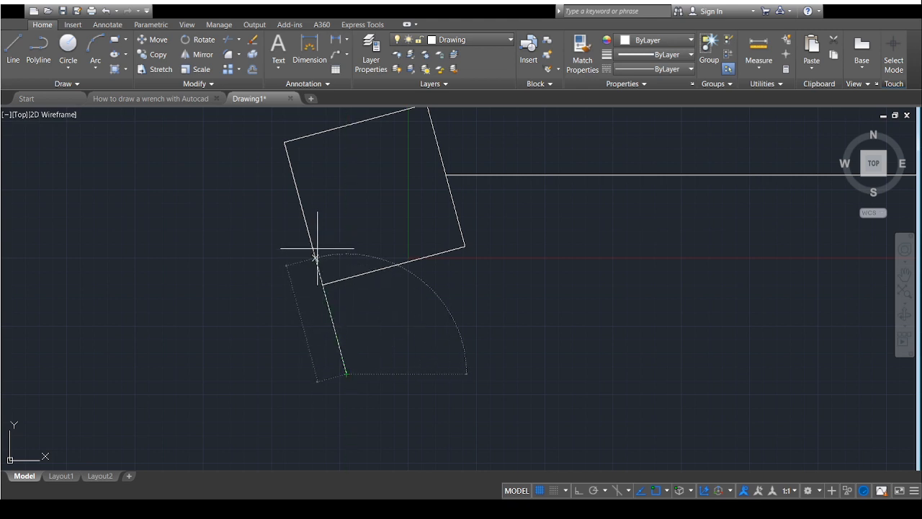
scroll(281, 137, up, 5)
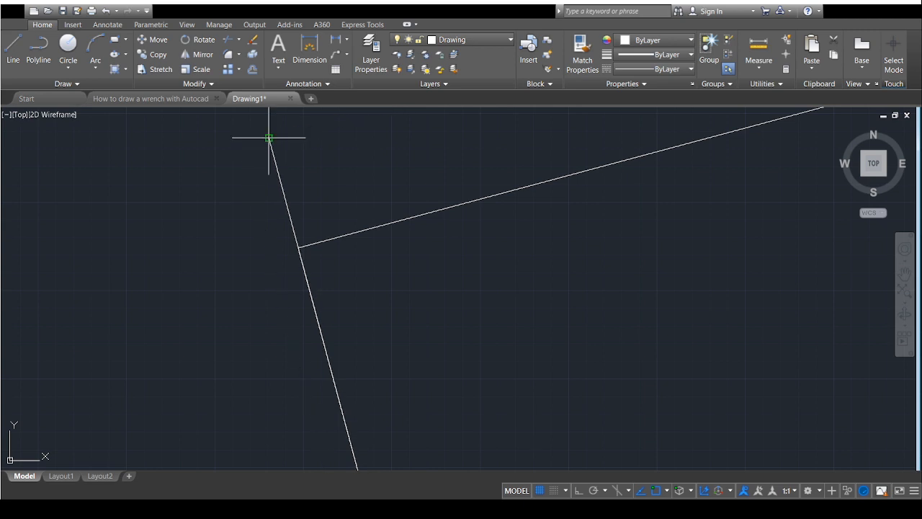
scroll(268, 137, down, 5)
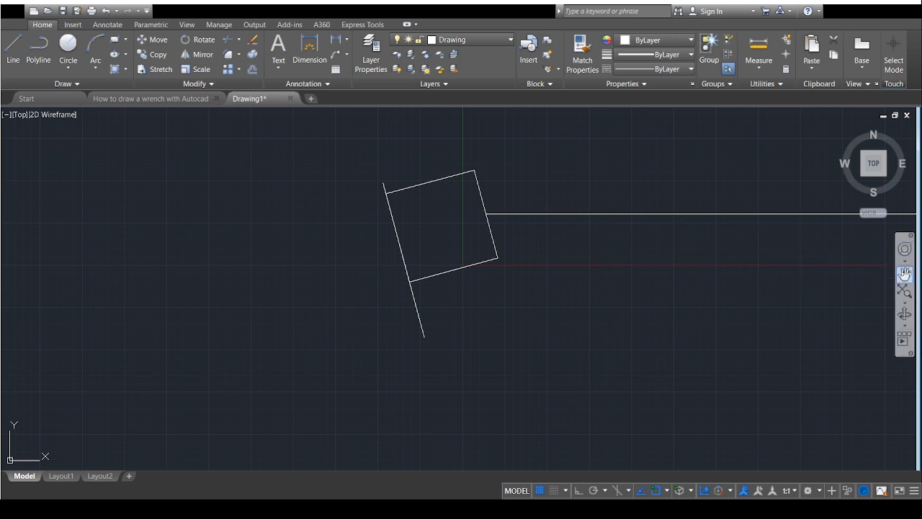
Step: Draw a line across the open ends of the 24-unit bracket, extending it past both corners in the same direction
click(905, 274)
drag(756, 259, 370, 313)
scroll(435, 272, down, 2)
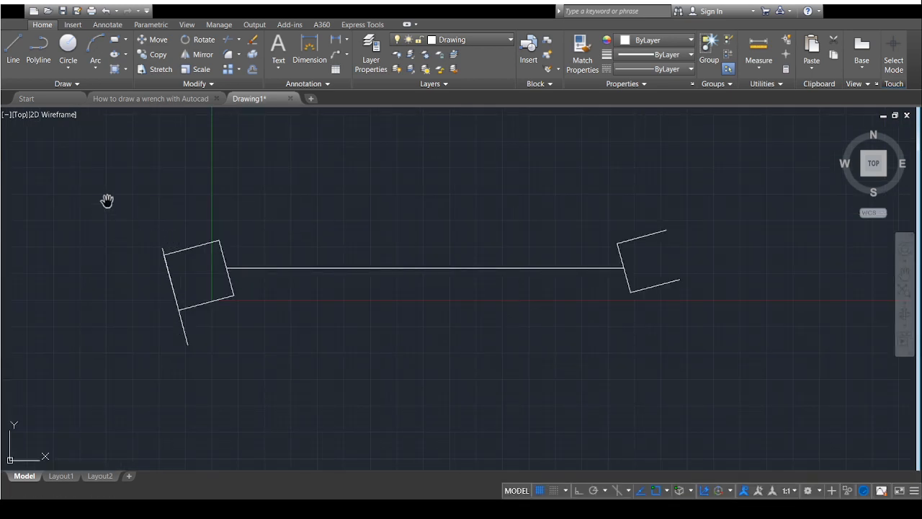
click(18, 48)
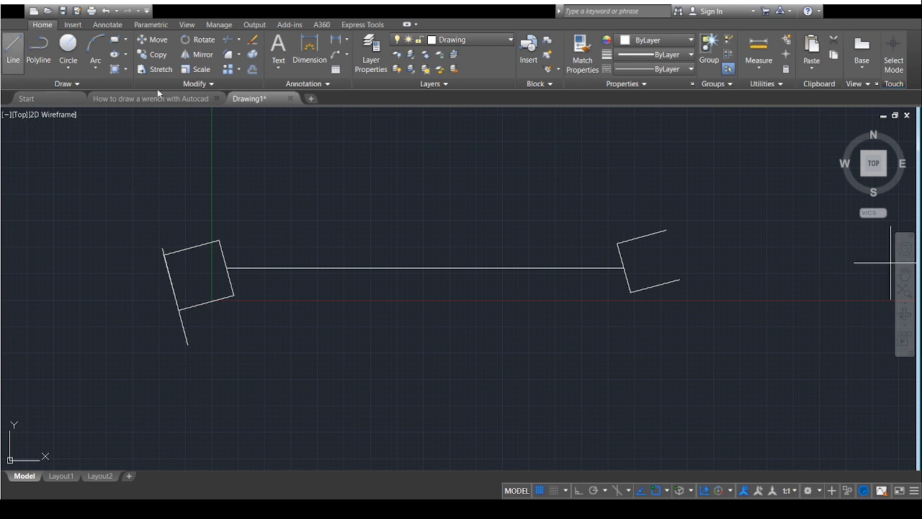
click(668, 232)
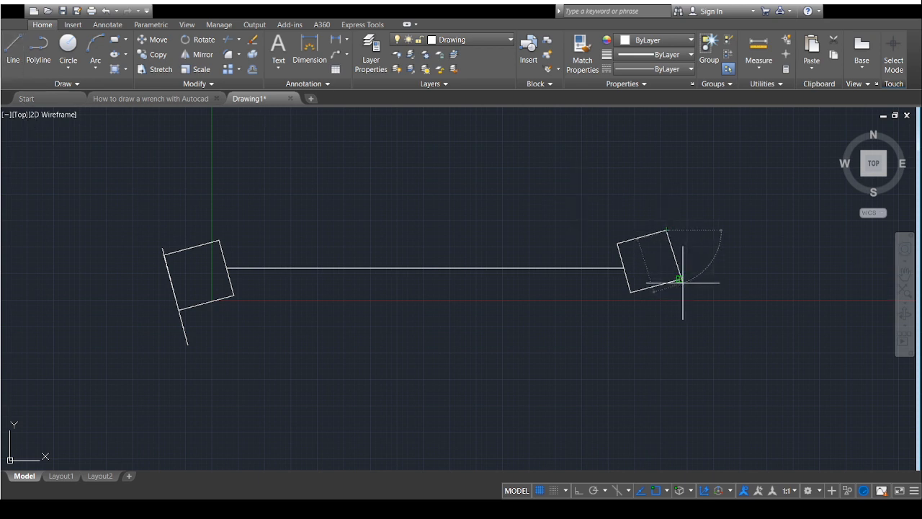
scroll(682, 282, up, 2)
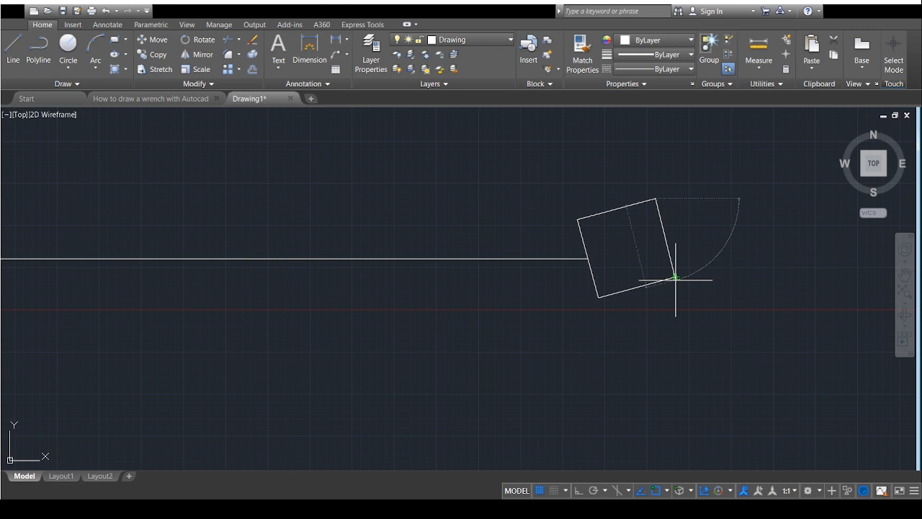
click(676, 276)
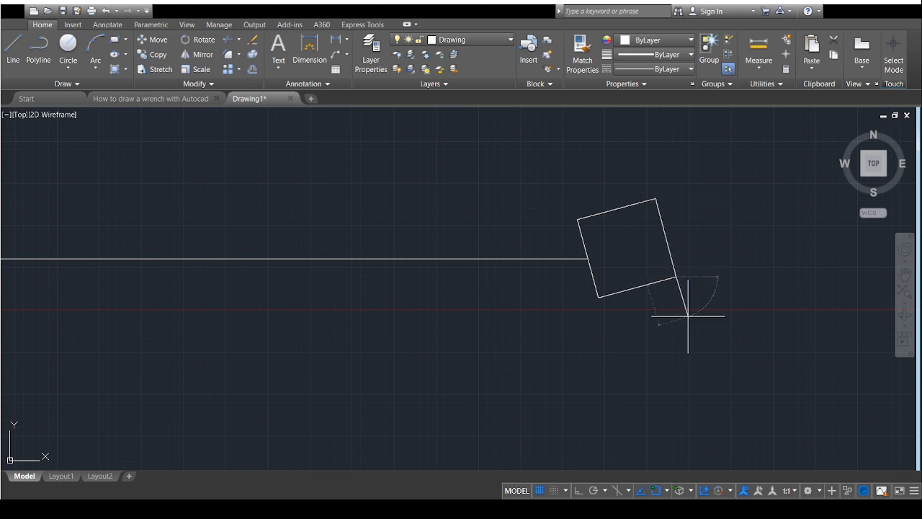
click(702, 371)
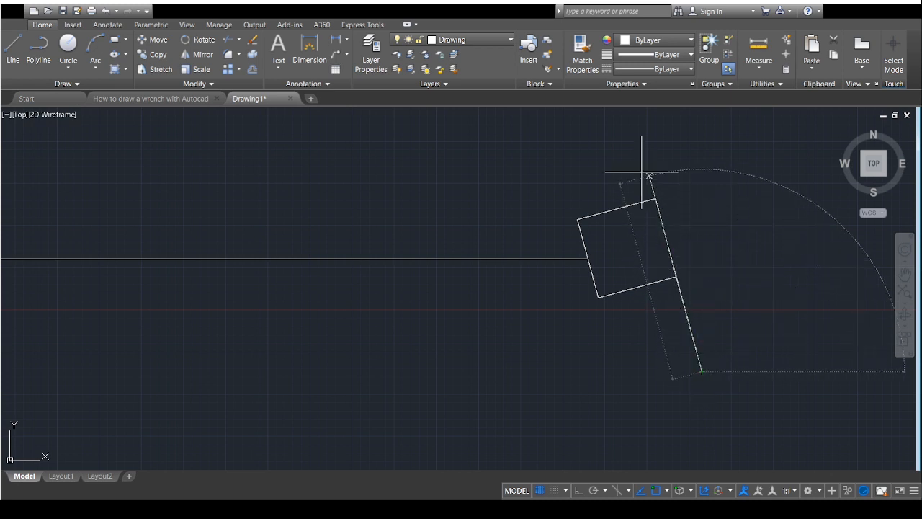
click(638, 136)
key(Return)
Step: Examine the radii of the outer arcs and the inner jaw arcs of both wrench heads in the dimensioned reference drawing
scroll(639, 151, down, 2)
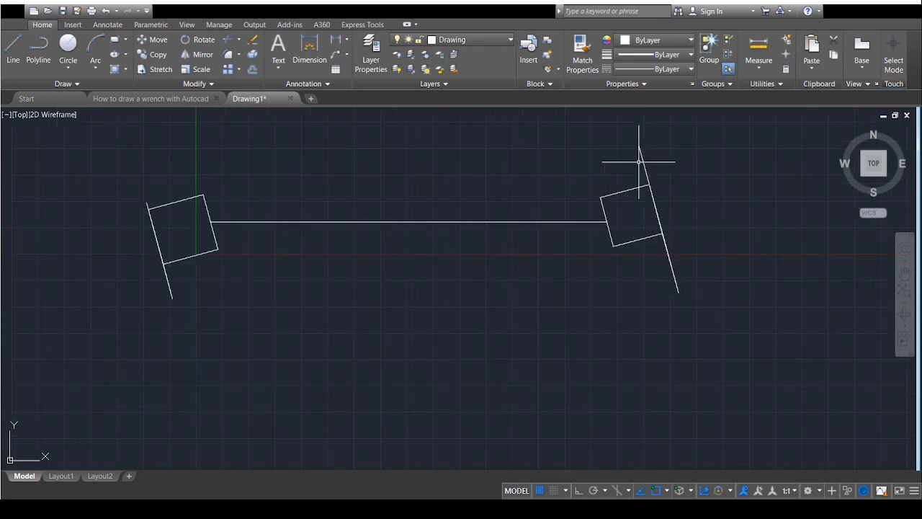
click(905, 274)
drag(422, 293, 466, 316)
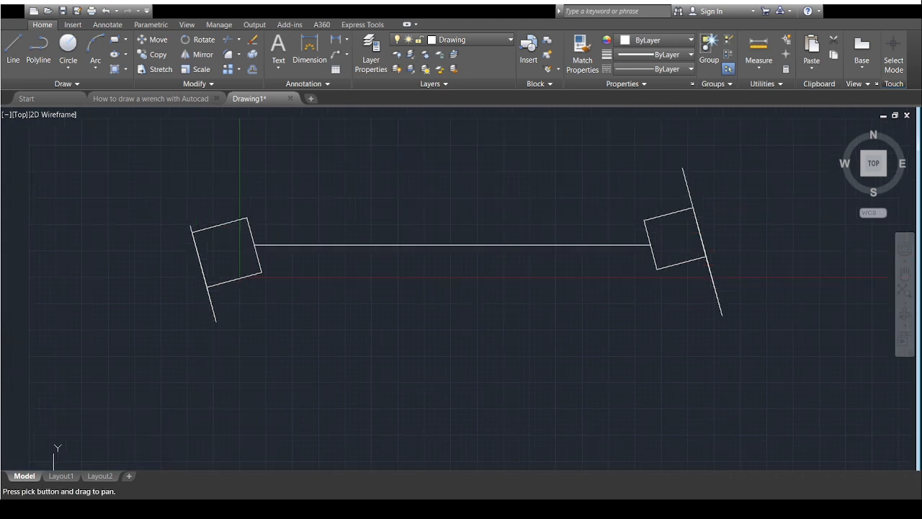
click(300, 463)
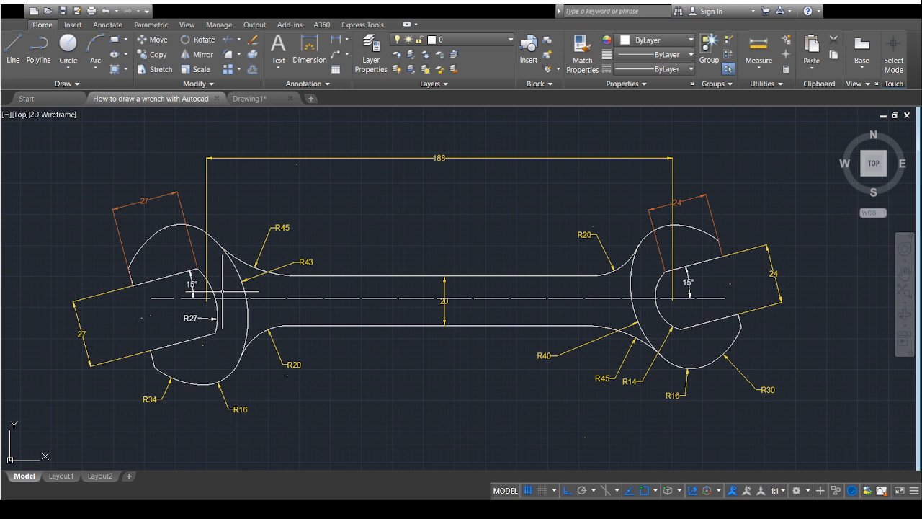
click(248, 319)
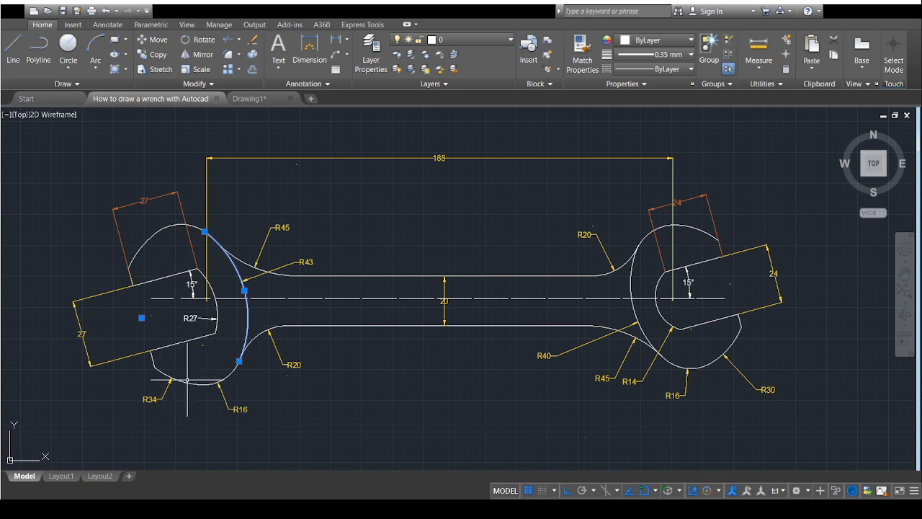
key(Escape)
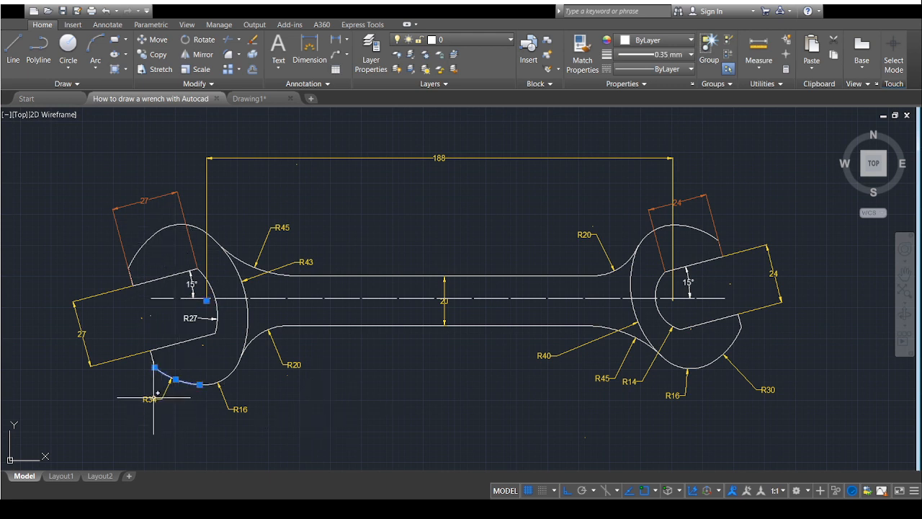
click(633, 309)
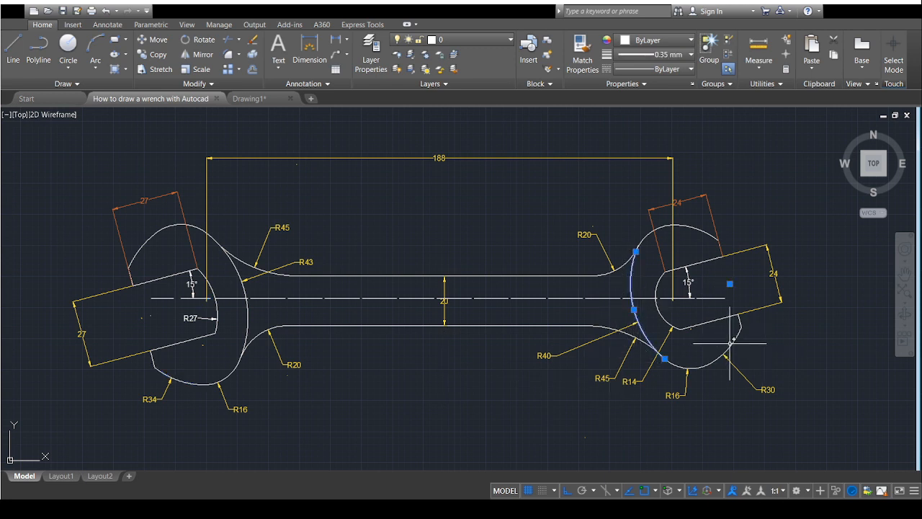
key(Escape)
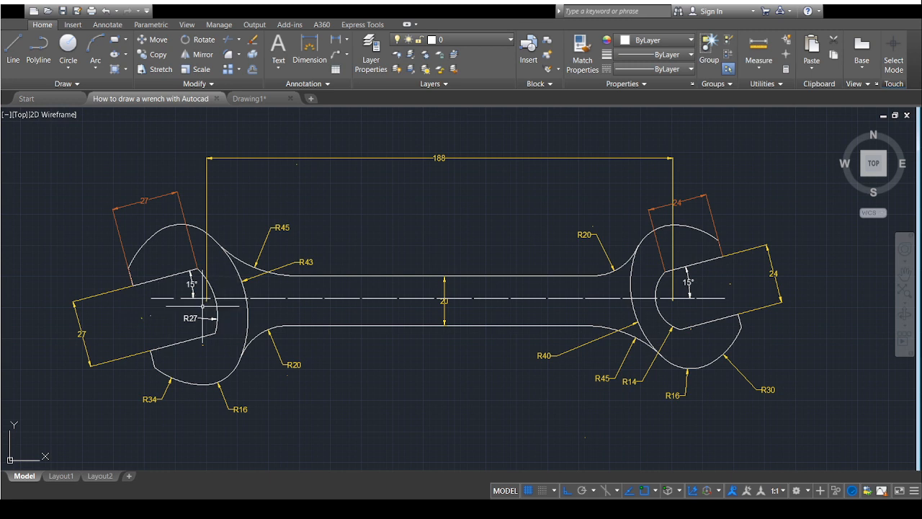
click(218, 309)
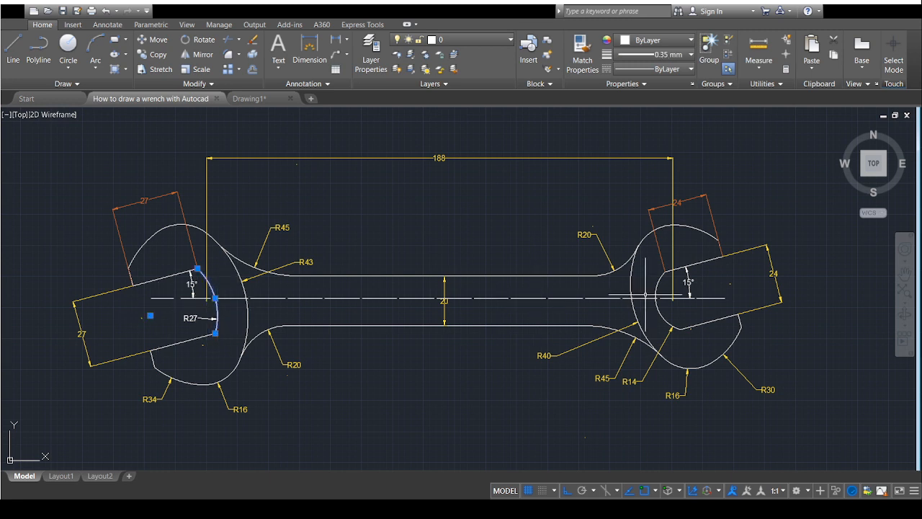
click(663, 319)
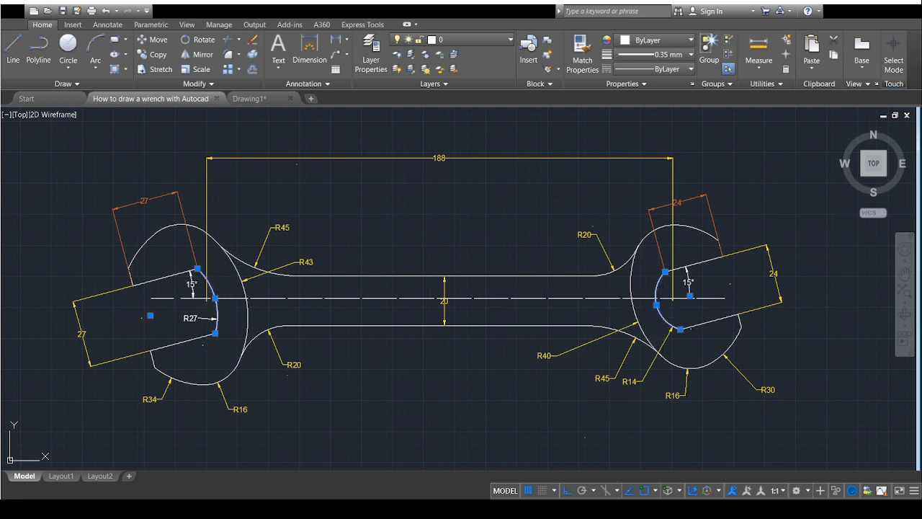
key(Escape)
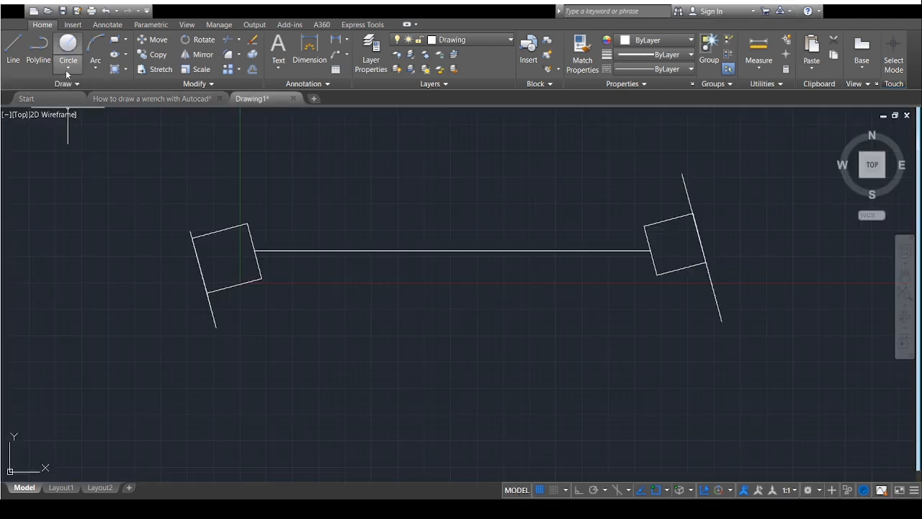
Step: Draw a circle of radius 43 centred on the midpoint of the 27-unit bracket's open side
click(72, 71)
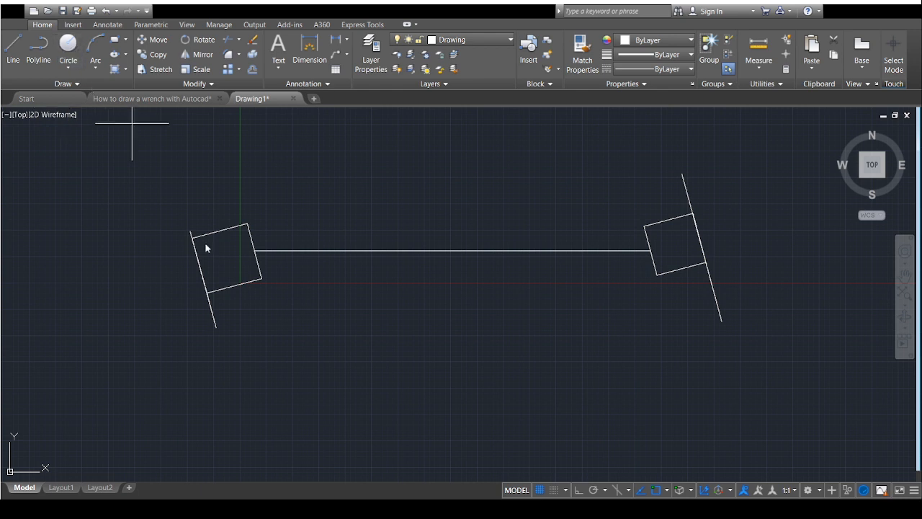
click(213, 280)
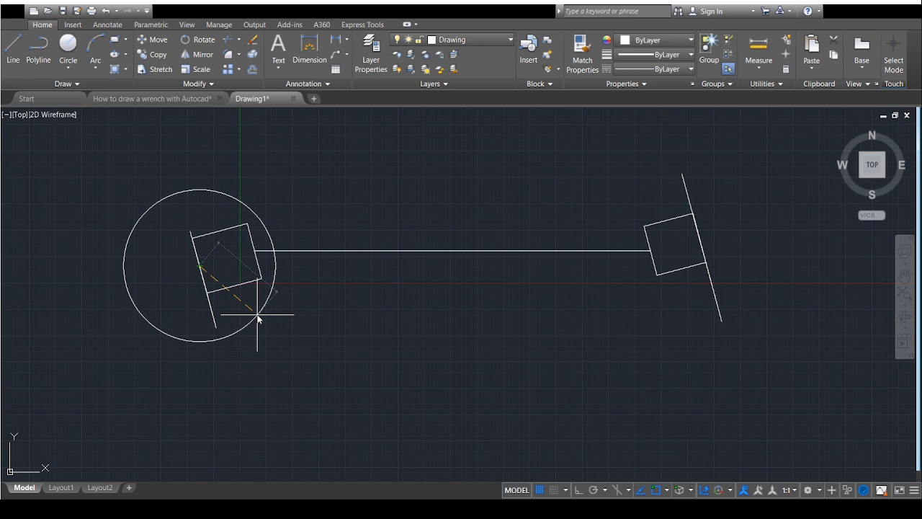
key(Return)
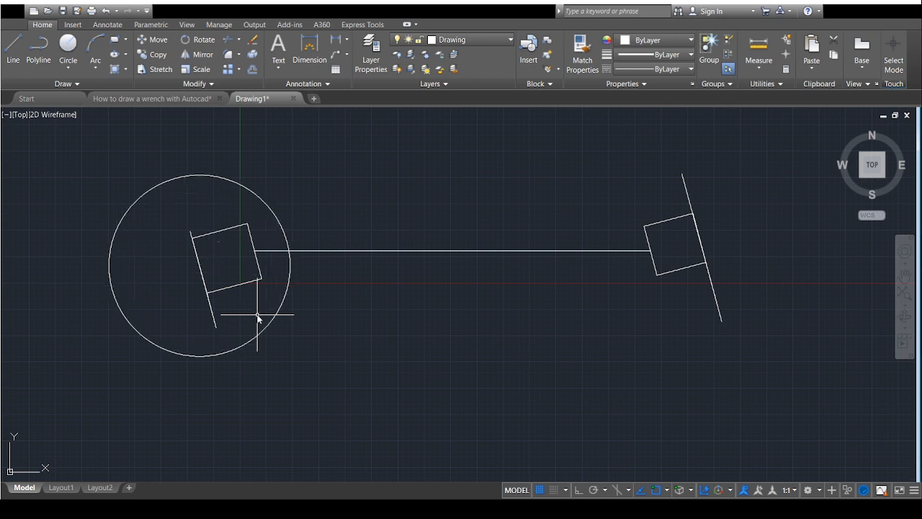
Step: Draw a circle of radius 34 centred on the horizontal line's end at the 27-unit bracket
click(97, 63)
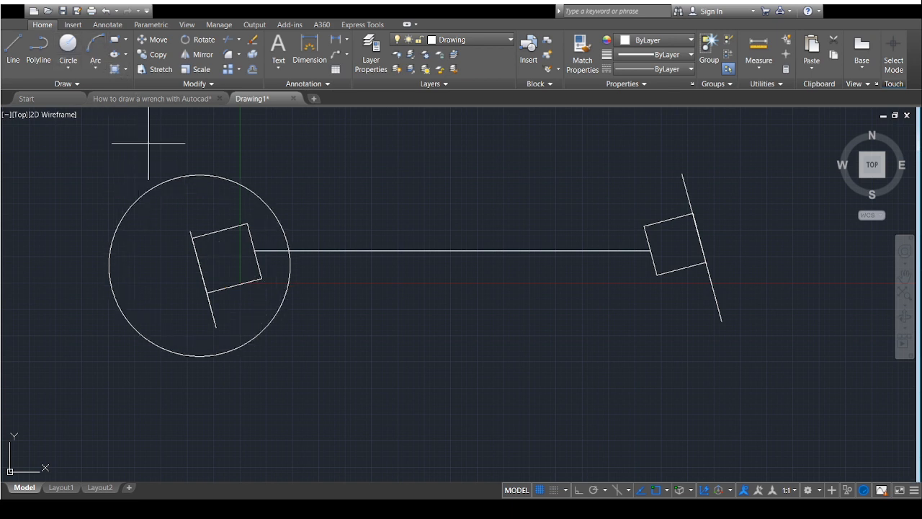
click(254, 250)
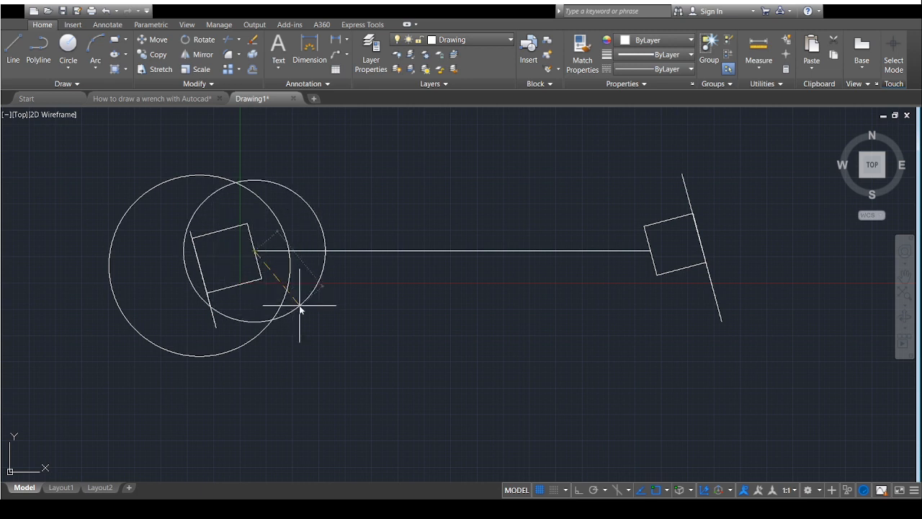
click(302, 308)
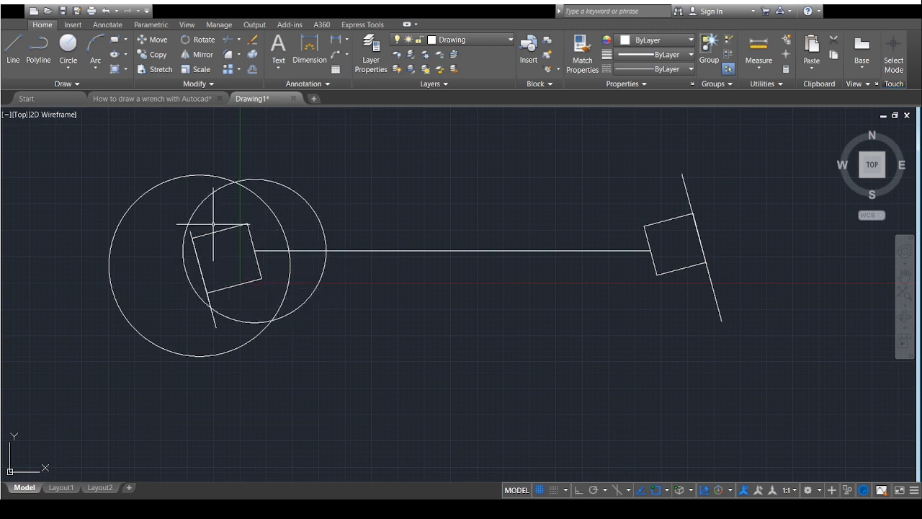
Step: Trim away the part of the radius 34 circle that lies outside the radius 43 circle
click(55, 147)
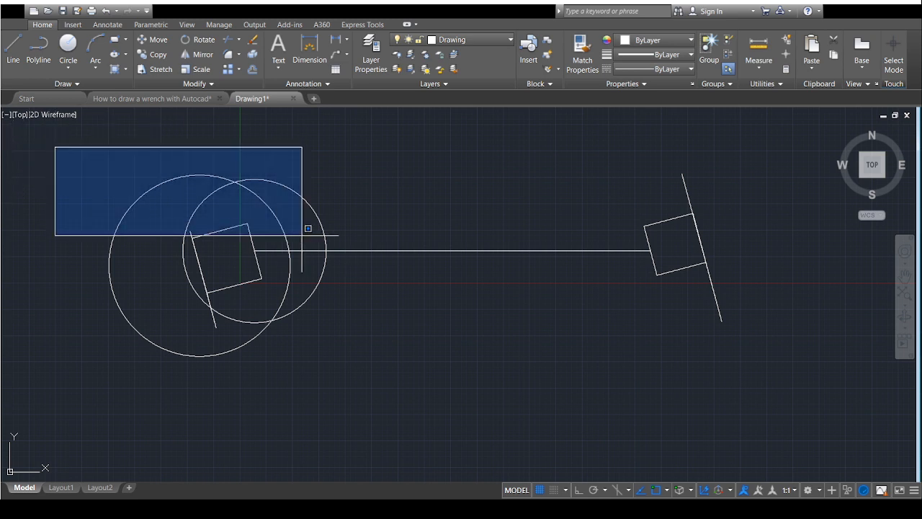
click(397, 393)
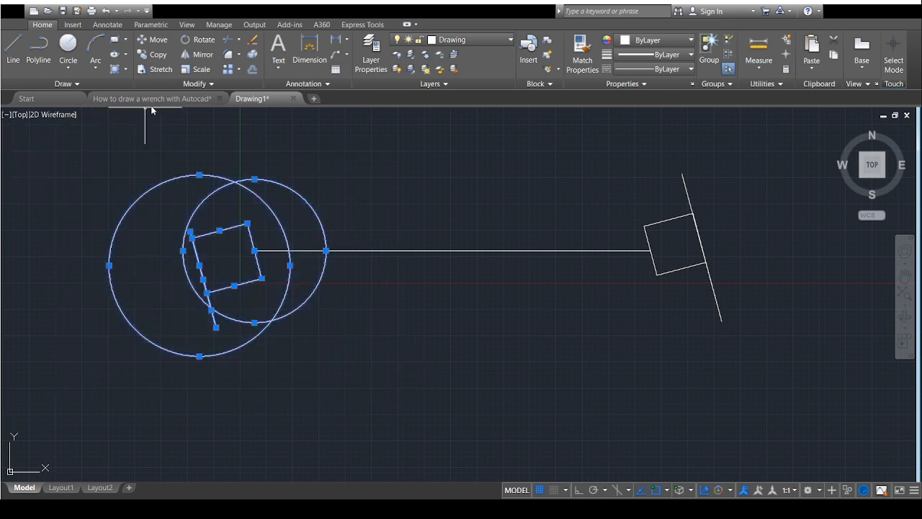
click(226, 40)
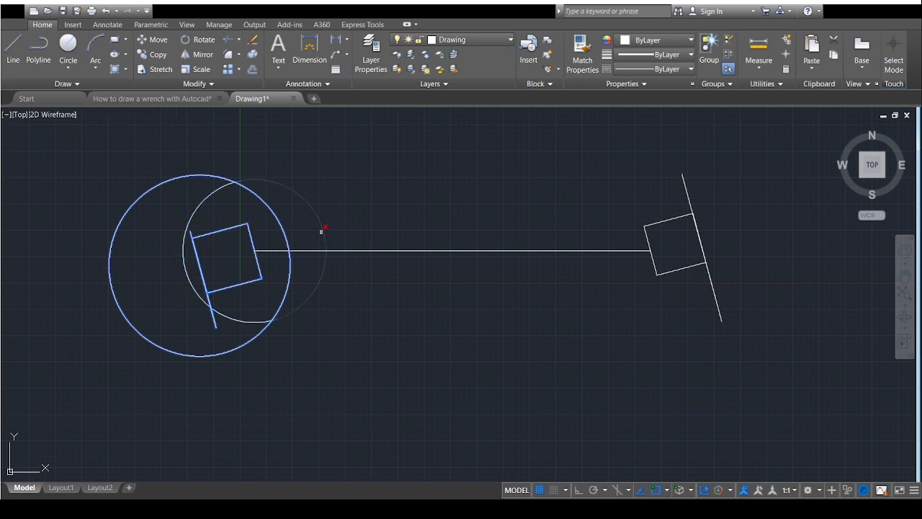
click(322, 231)
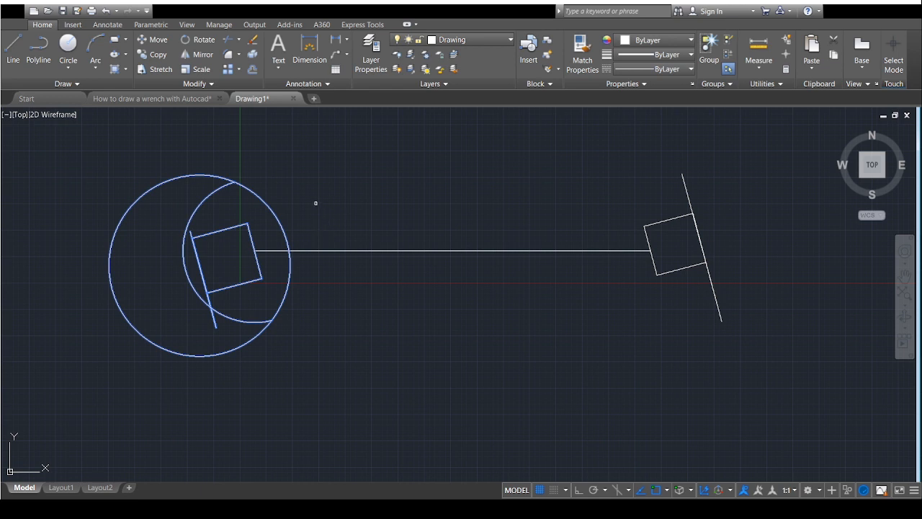
key(Escape)
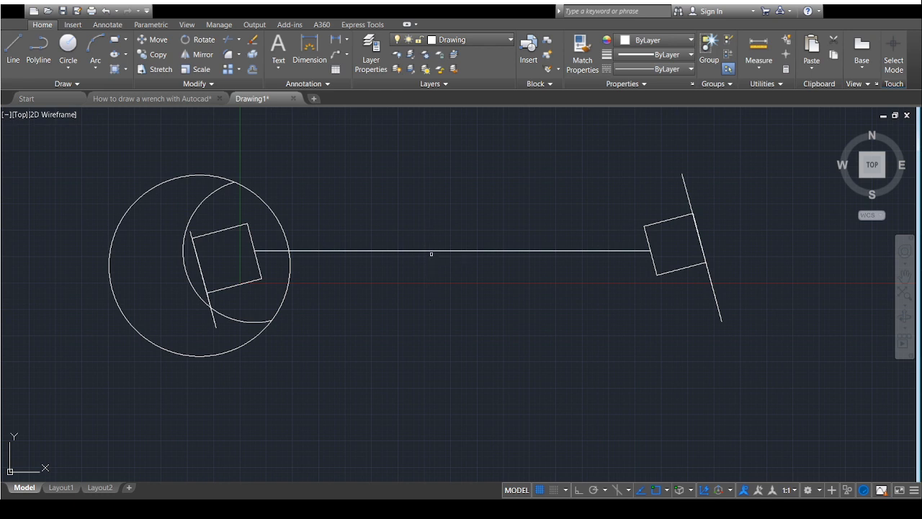
Step: Offset the horizontal centre line equally above and below to form the edges of a 20-unit-wide handle
click(431, 252)
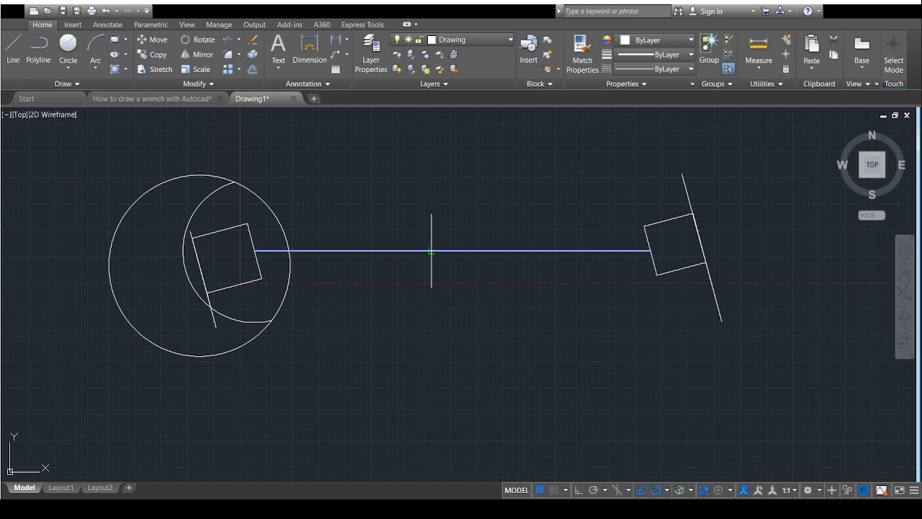
click(425, 205)
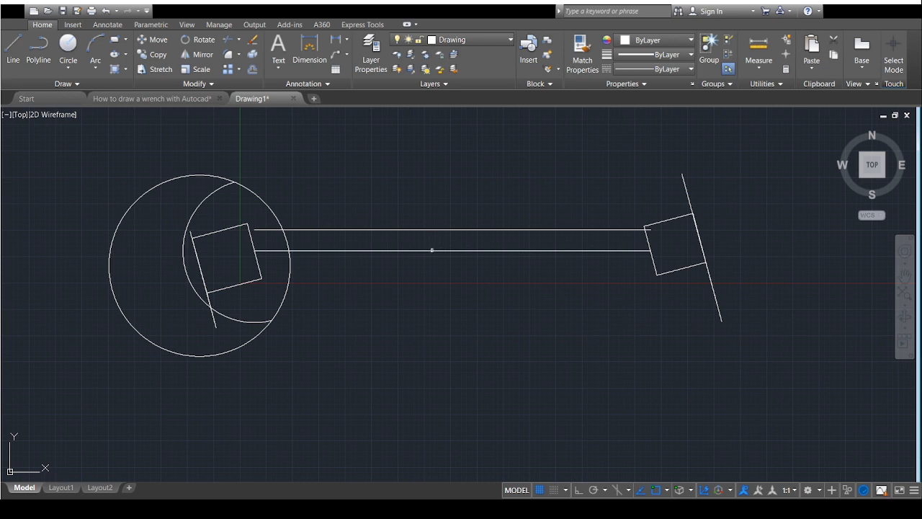
click(431, 250)
click(433, 296)
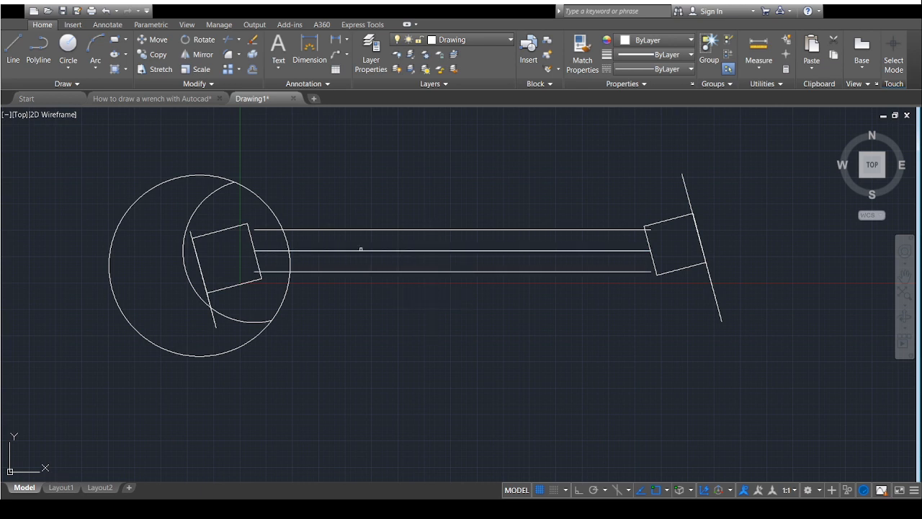
key(Escape)
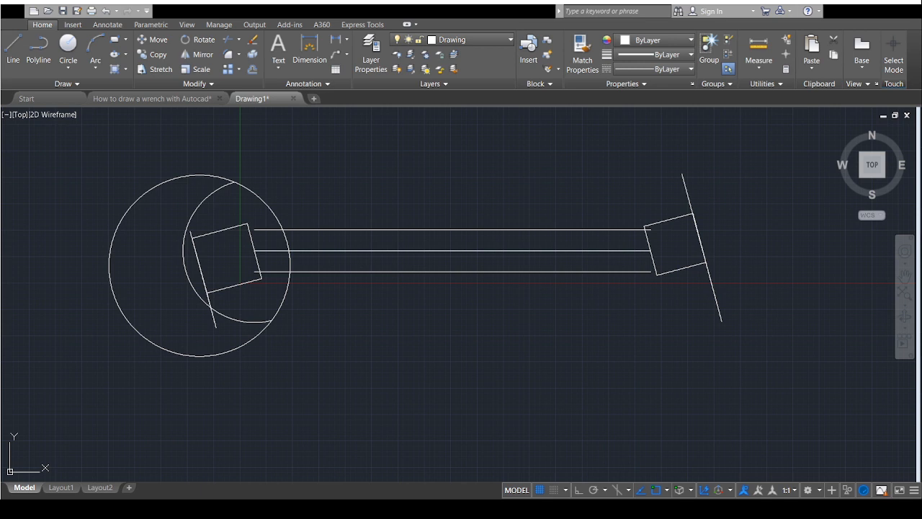
click(354, 420)
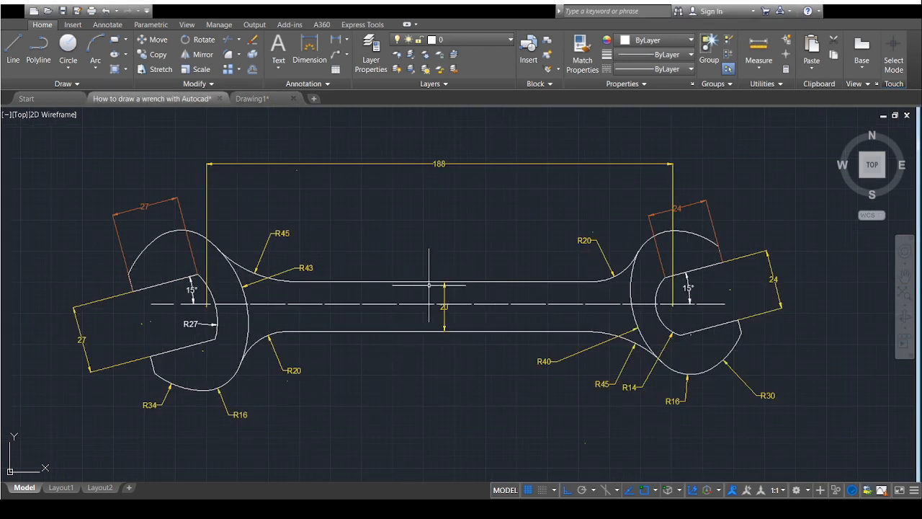
key(ctrl+Tab)
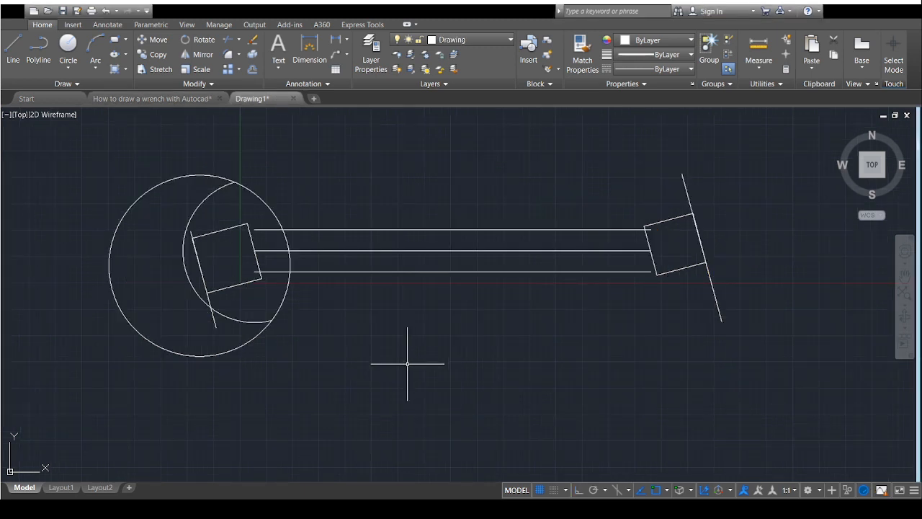
click(419, 251)
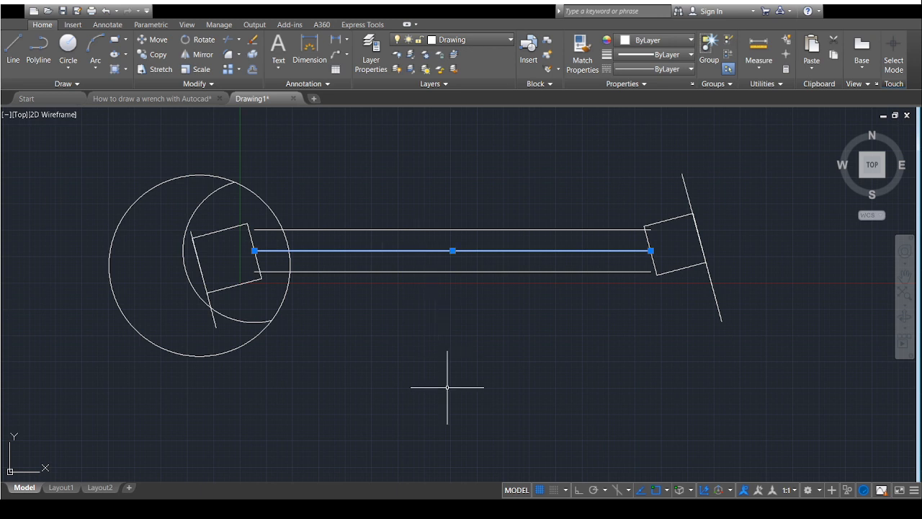
key(Escape)
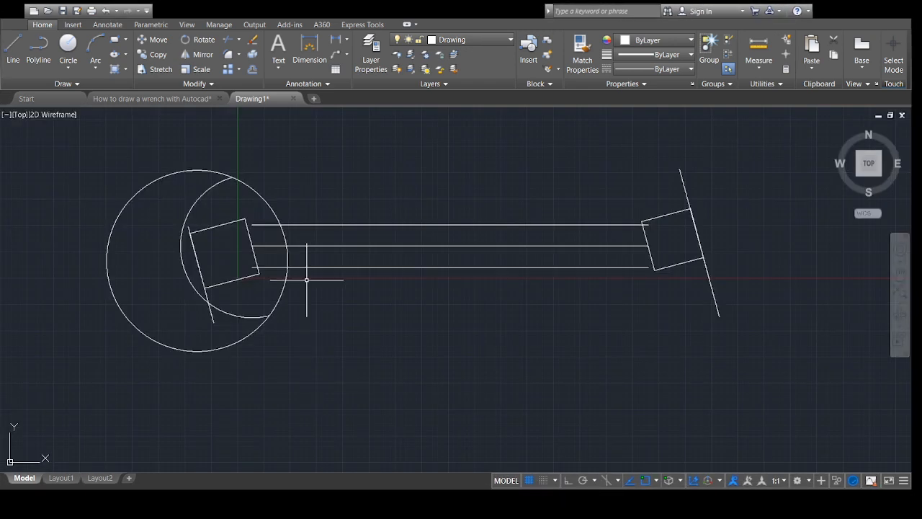
Step: Fillet the upper handle line to the radius 43 circle with a radius of 45
click(152, 98)
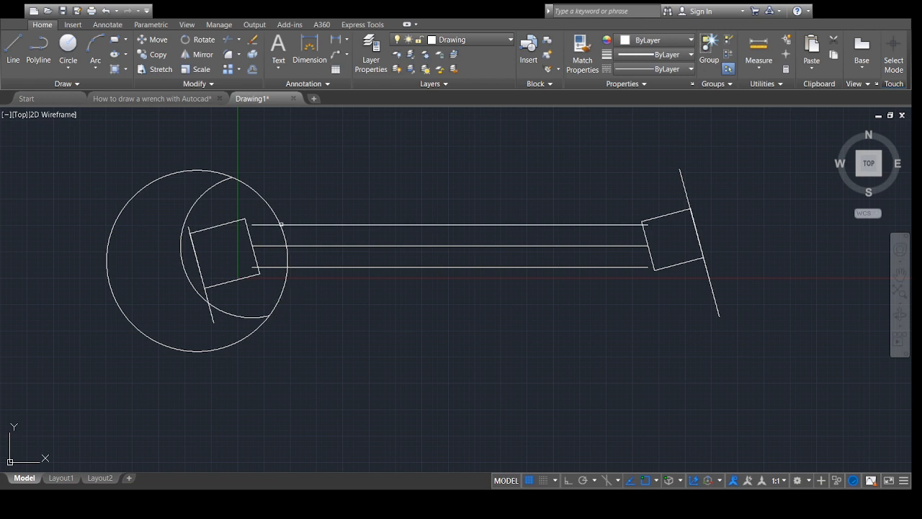
click(323, 225)
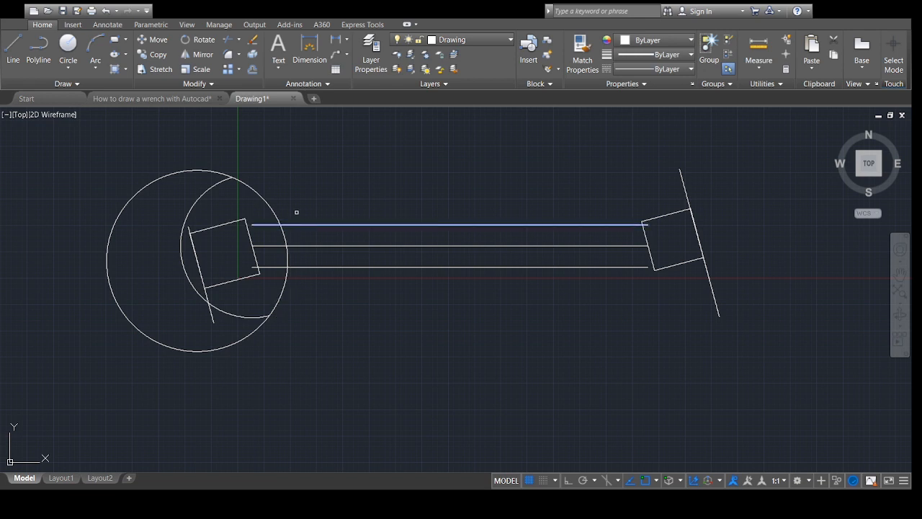
click(268, 206)
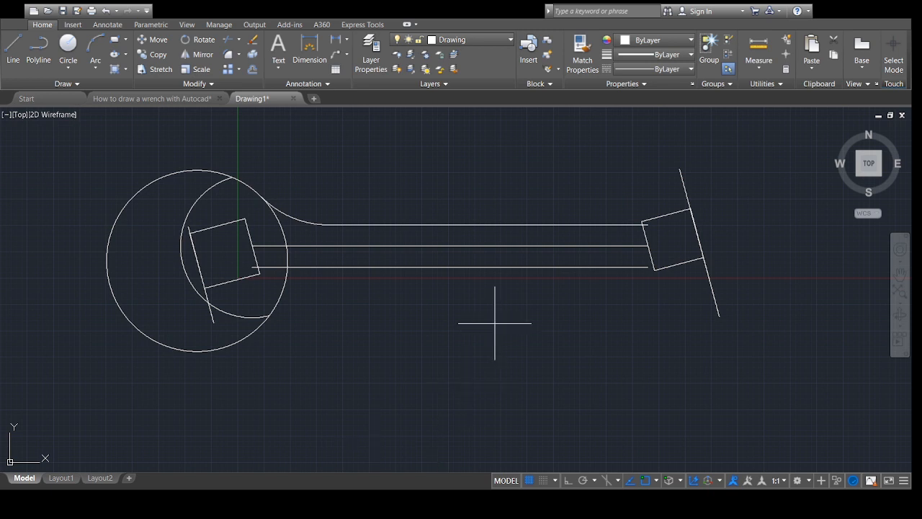
Step: Fillet the lower handle line to the radius 43 circle with a radius of 20
key(Return)
click(278, 299)
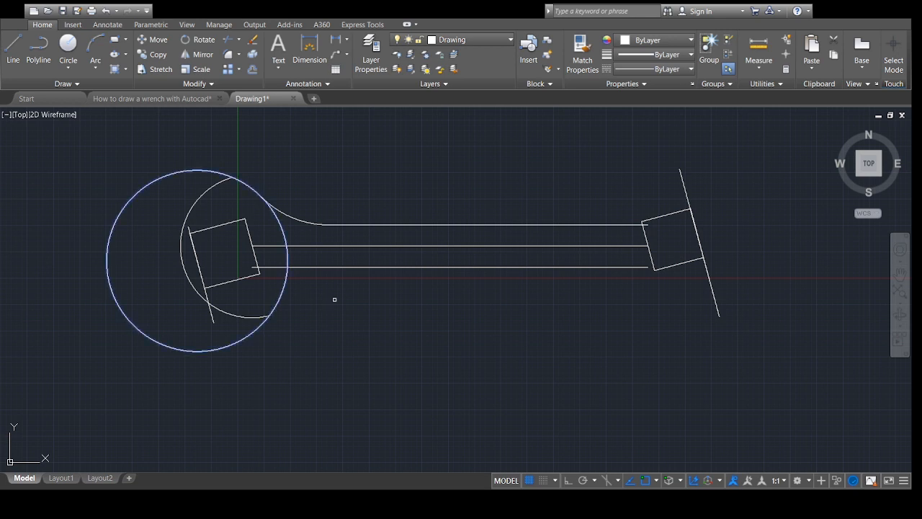
click(339, 267)
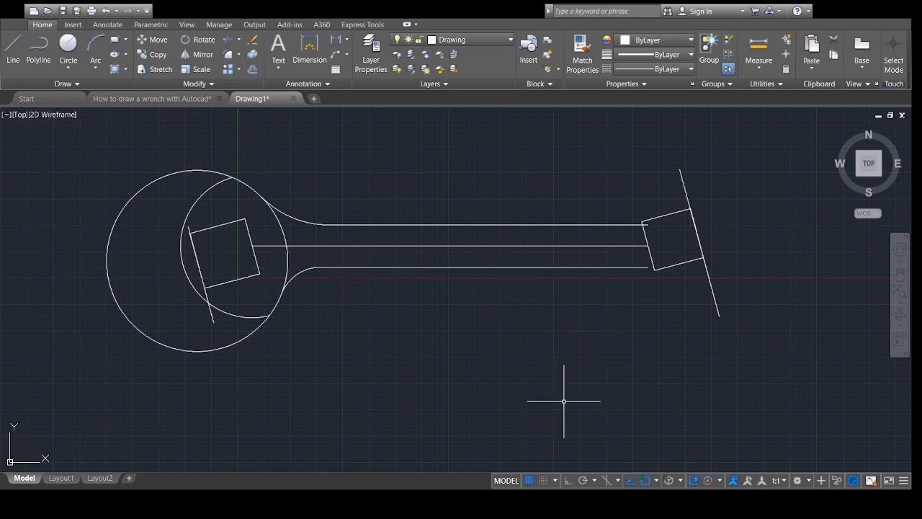
Step: Extend the slanted jaw line of the 27-unit head upward with a line running past the radius 34 arc
click(74, 139)
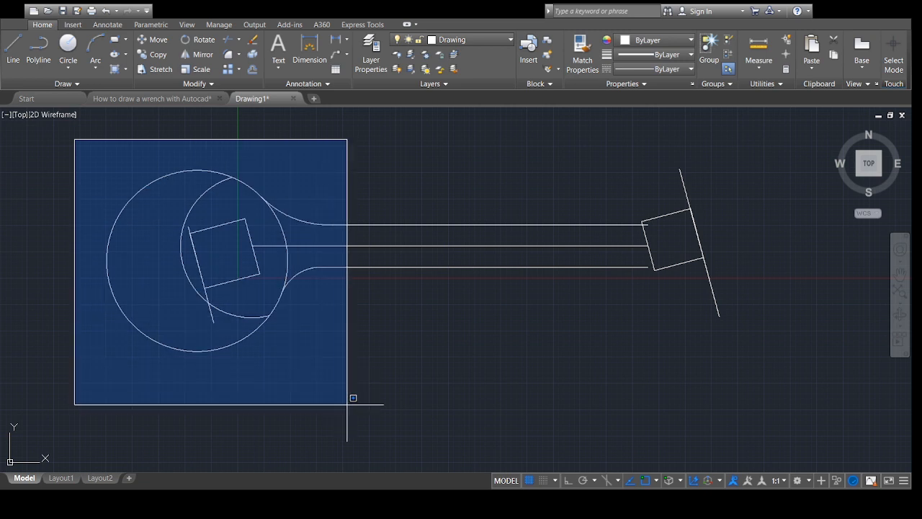
key(Escape)
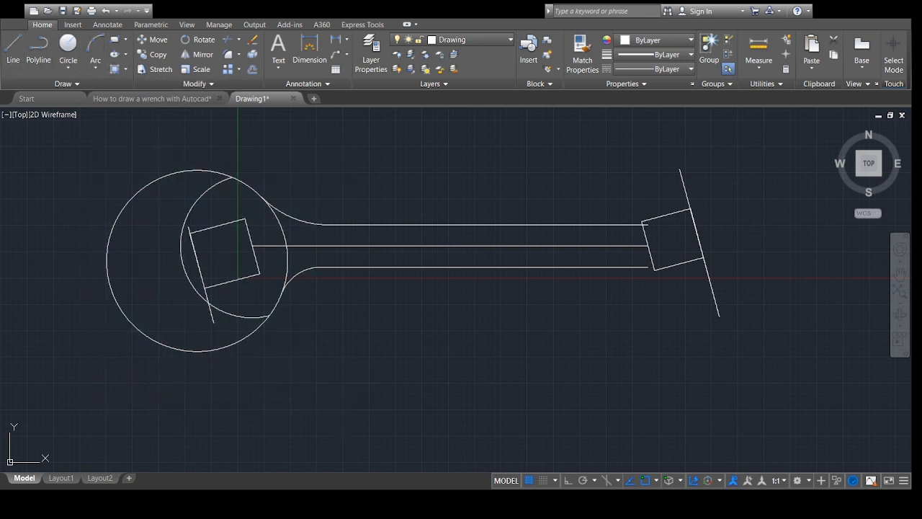
scroll(185, 231, up, 5)
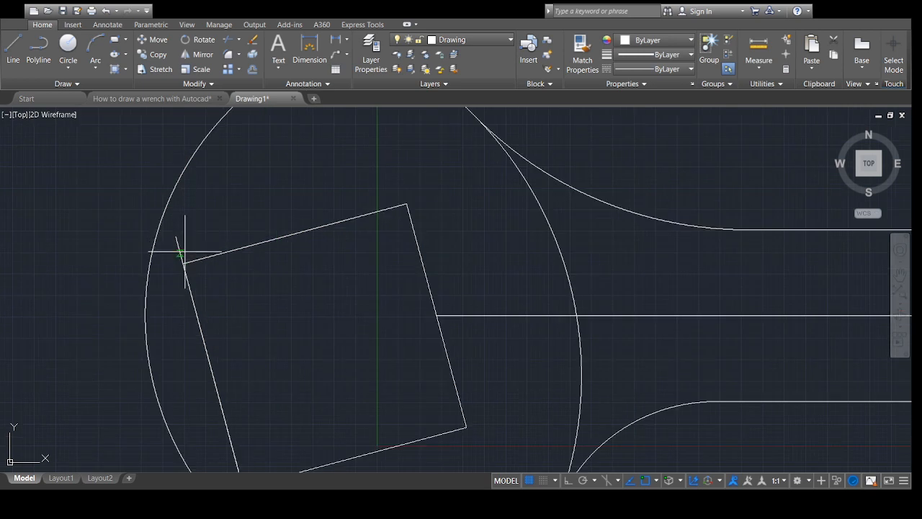
click(176, 236)
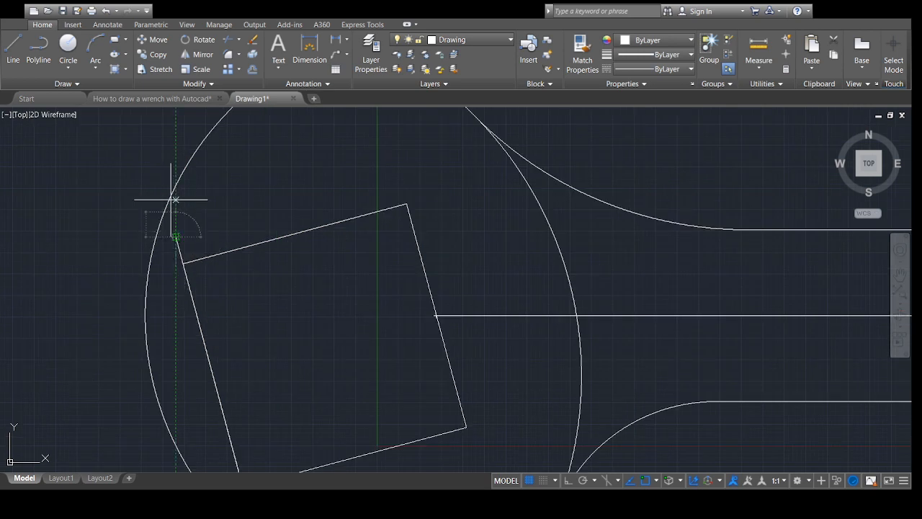
click(153, 152)
scroll(189, 165, down, 6)
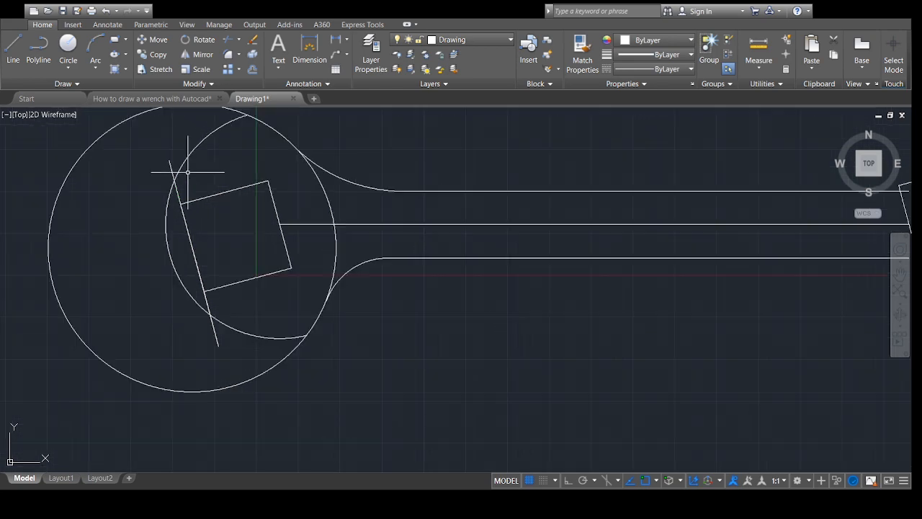
Step: Trim the outer part of the radius 43 circle, the radius 34 arc beyond the slanted jaw line, and that line's two overhanging ends
click(79, 119)
click(336, 345)
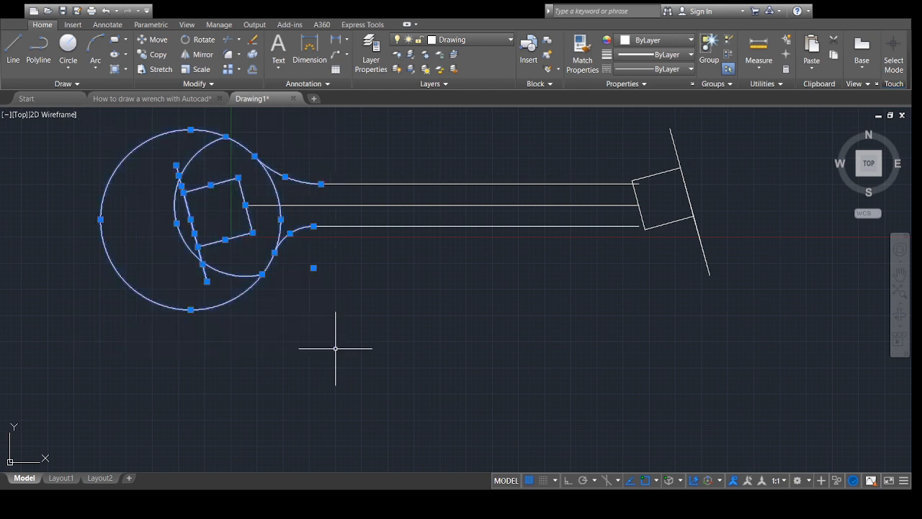
click(226, 40)
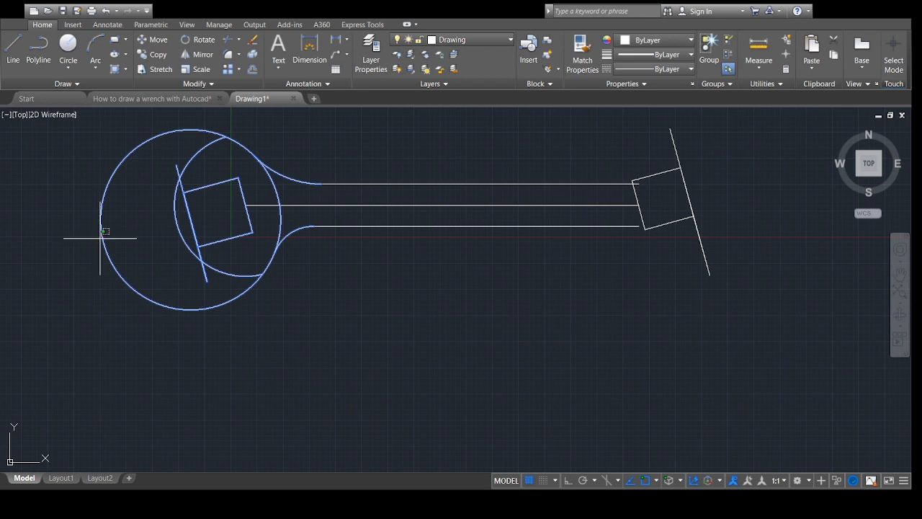
click(100, 239)
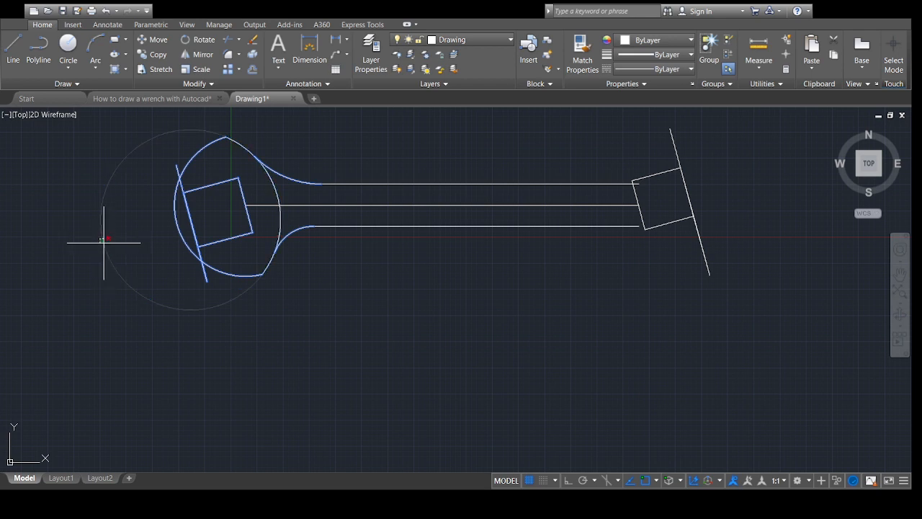
click(179, 235)
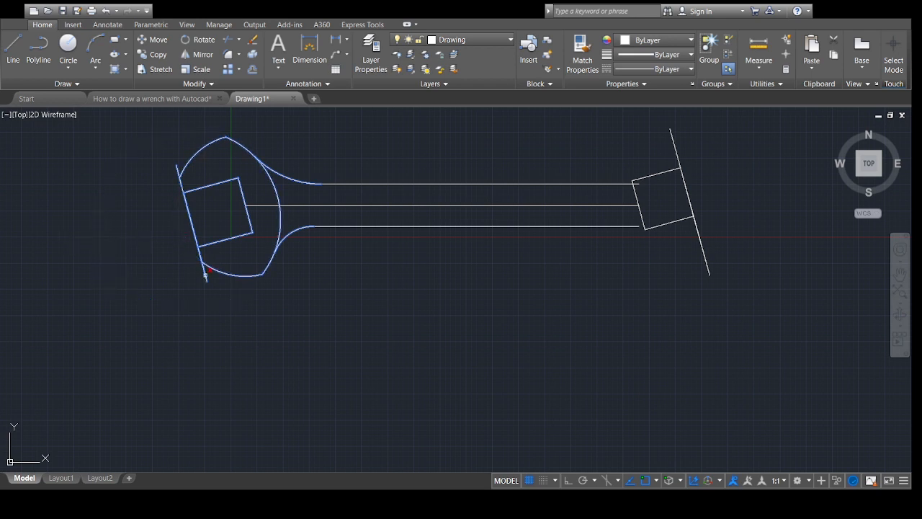
click(207, 274)
click(175, 168)
key(Escape)
Step: Delete the two overlapping slanted lines that close the mouth of the 27-unit jaw
click(199, 232)
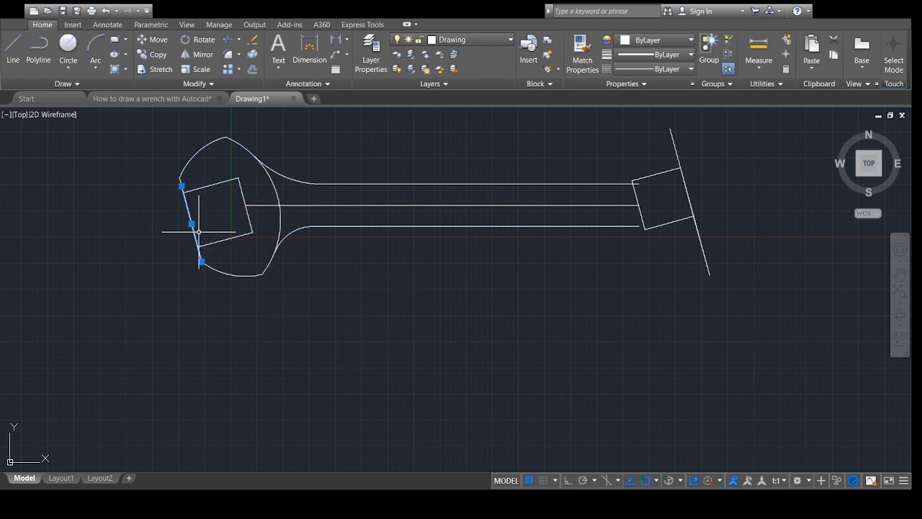
key(Delete)
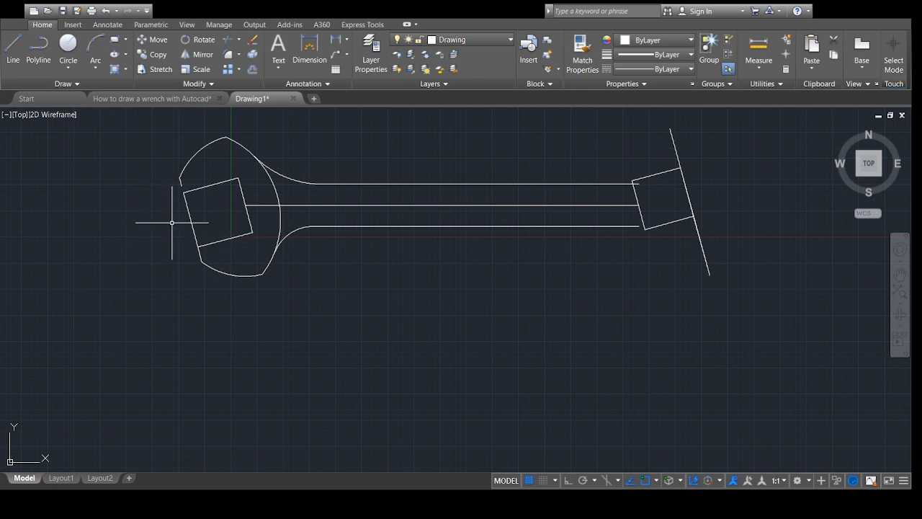
click(189, 224)
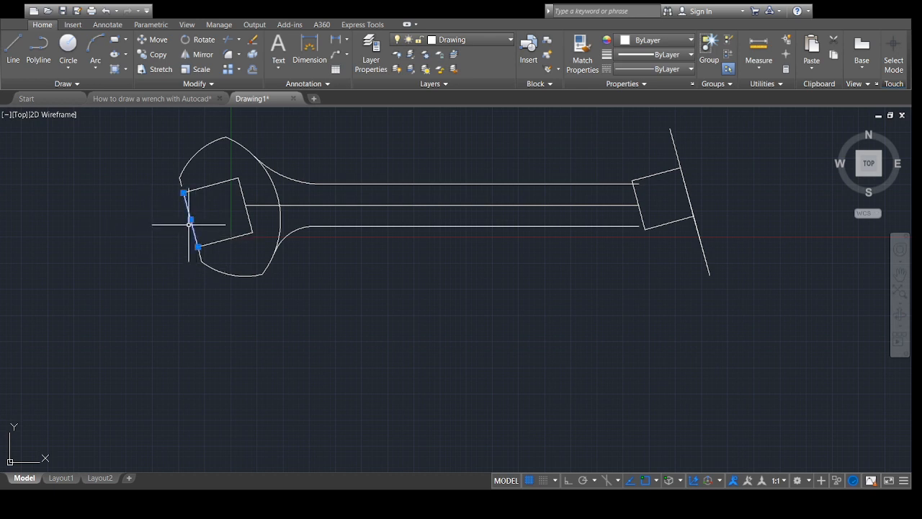
key(Delete)
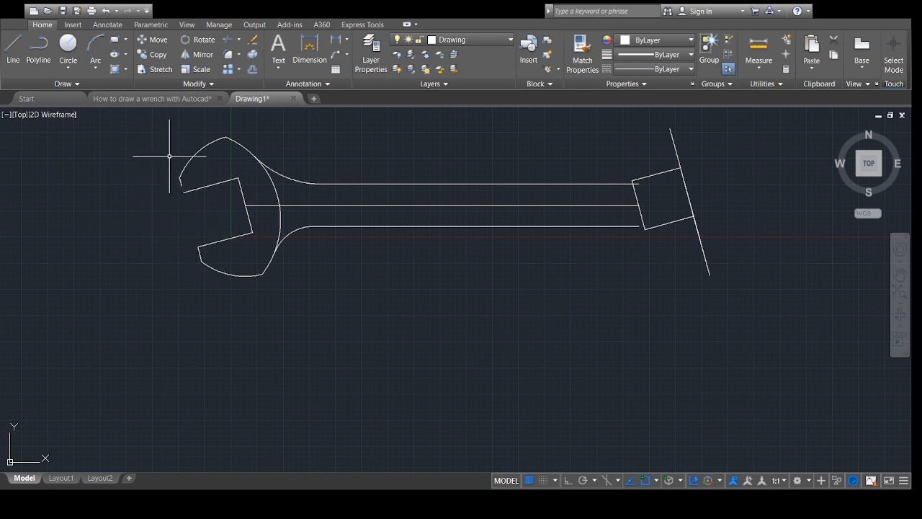
Step: Close the small gap at the upper jaw tip of the 27-unit head with a short line
scroll(169, 156, up, 4)
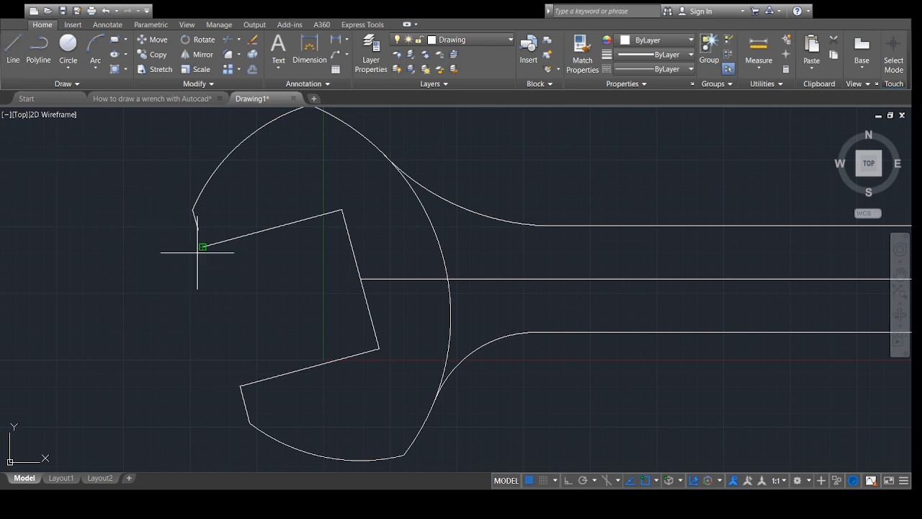
scroll(204, 247, up, 4)
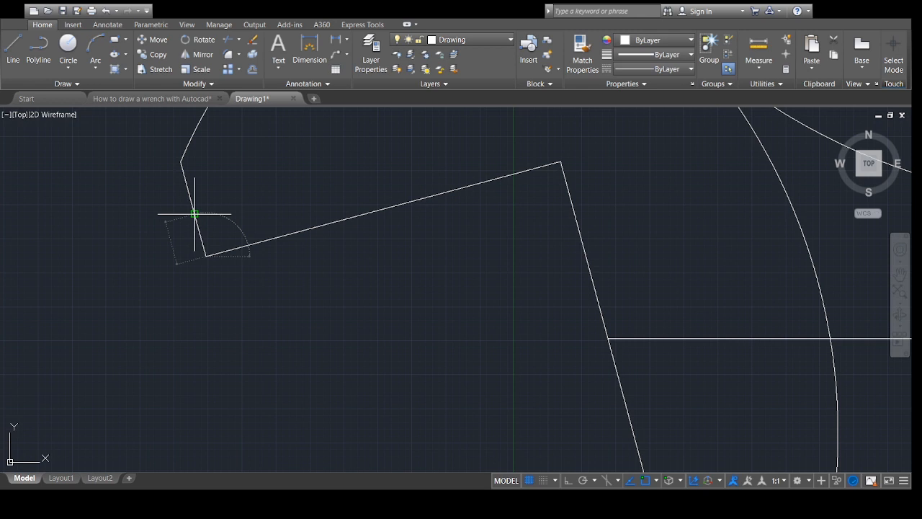
scroll(287, 262, down, 6)
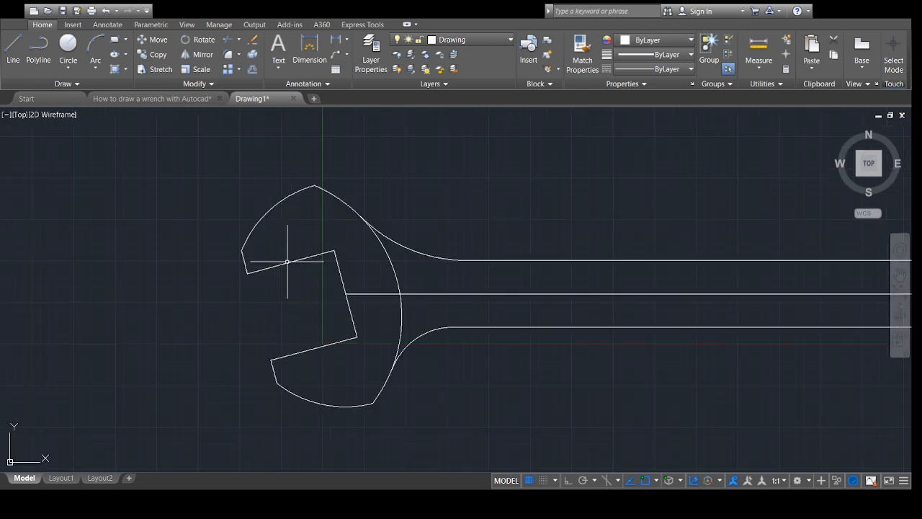
Step: Fillet the lower and upper corners between the radius 34 and radius 43 arcs with radius 16, as in the reference drawing
click(901, 275)
mouse_move(736, 284)
mouse_down()
mouse_move(541, 307)
mouse_move(557, 280)
mouse_up()
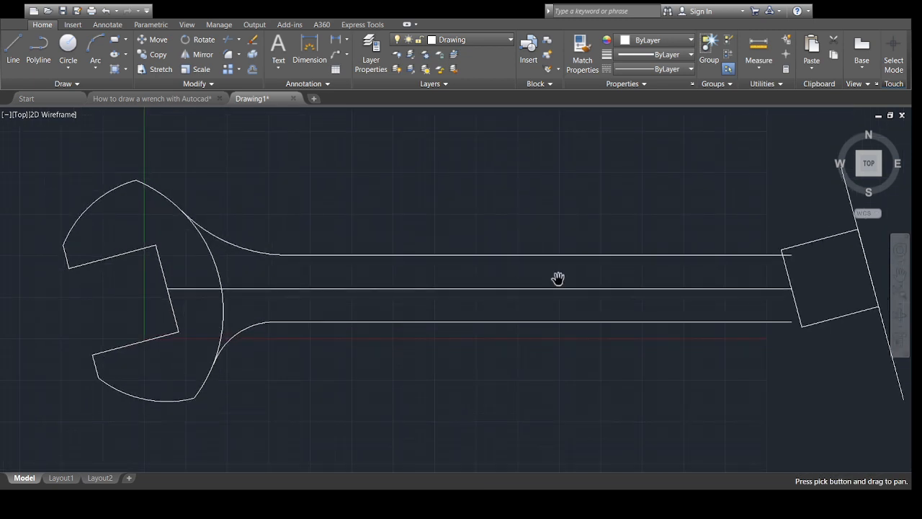
key(Escape)
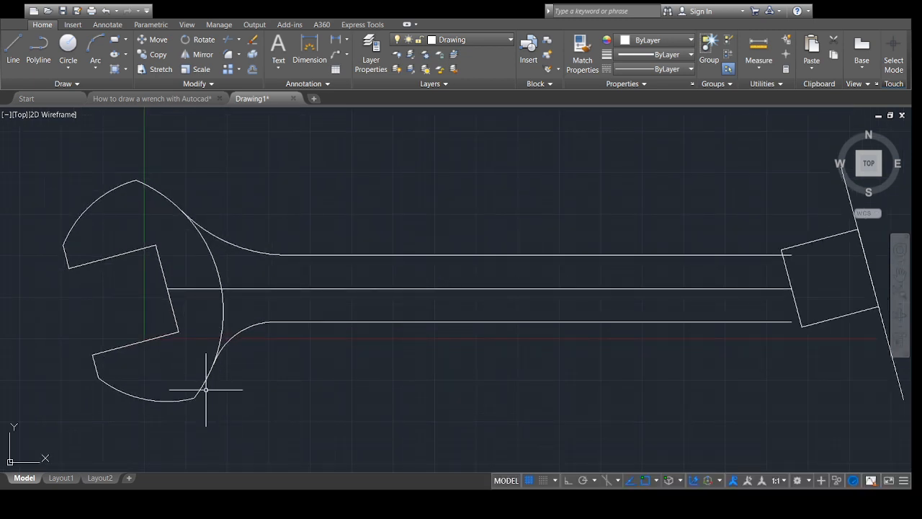
scroll(196, 389, up, 2)
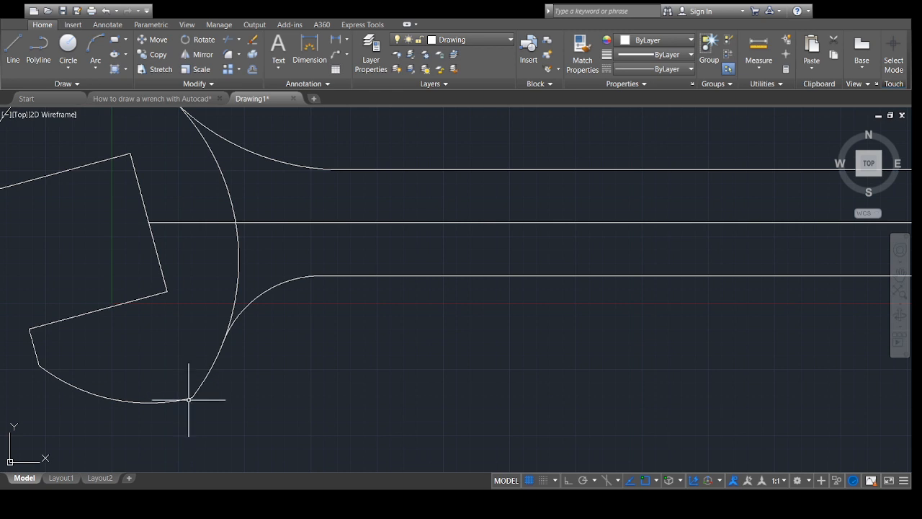
scroll(189, 399, down, 2)
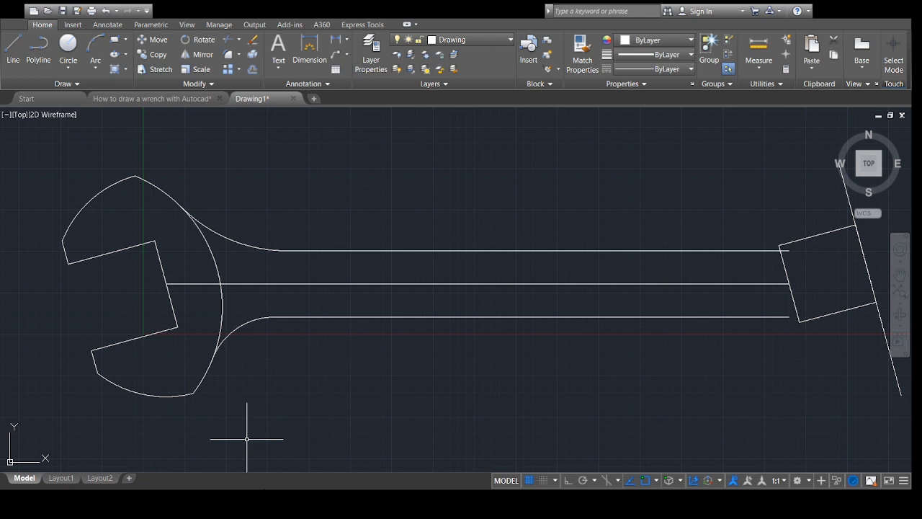
click(152, 99)
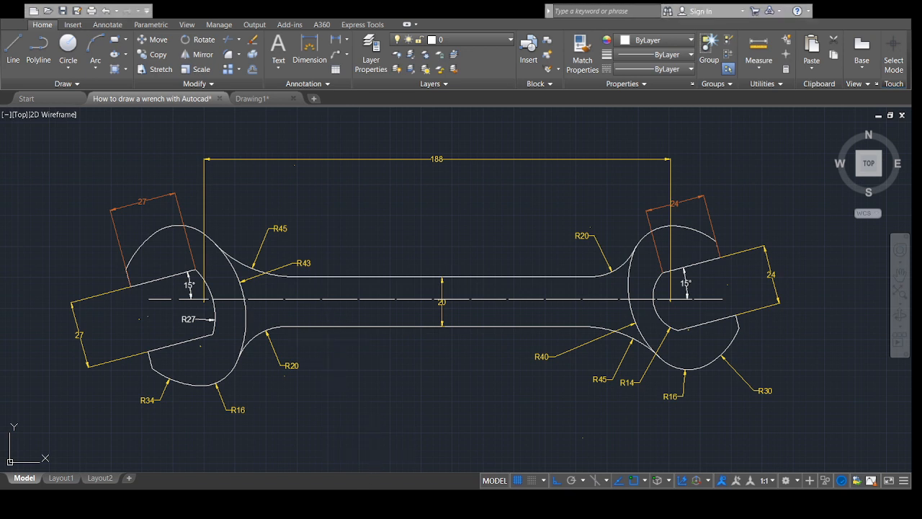
key(ctrl+Tab)
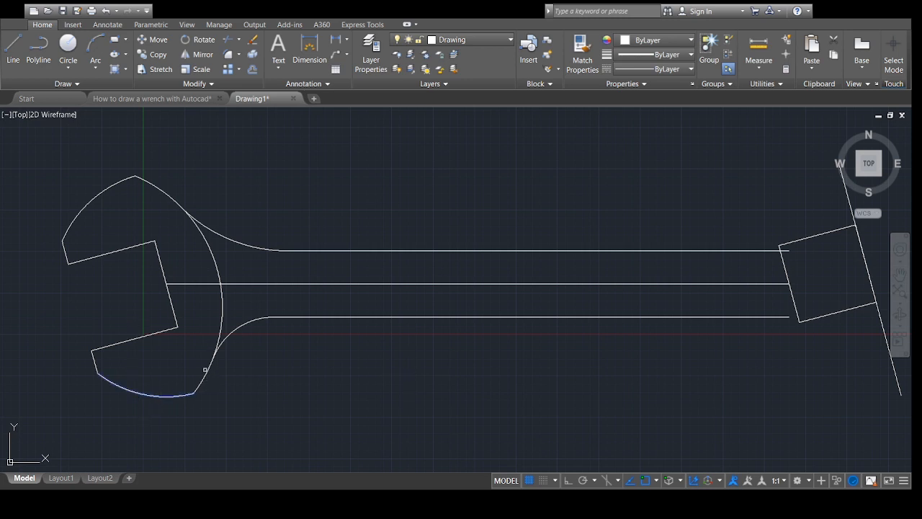
click(206, 372)
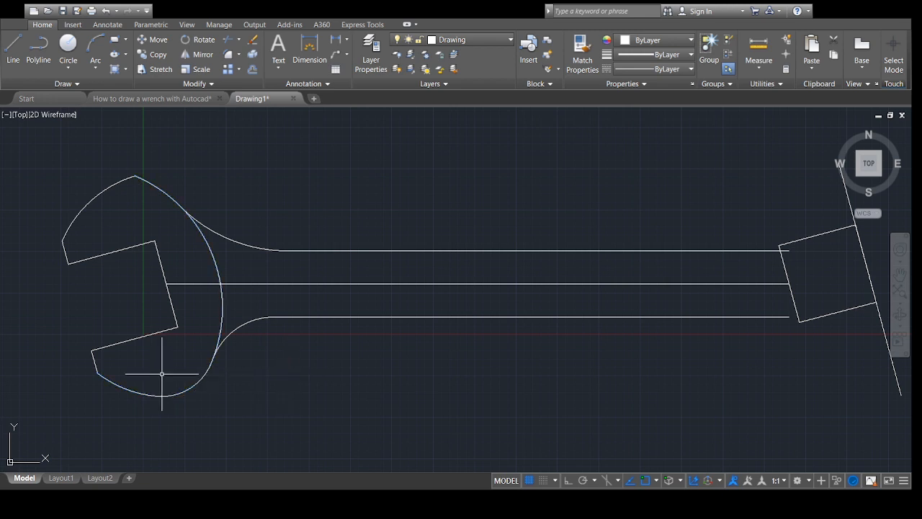
key(Return)
key(Escape)
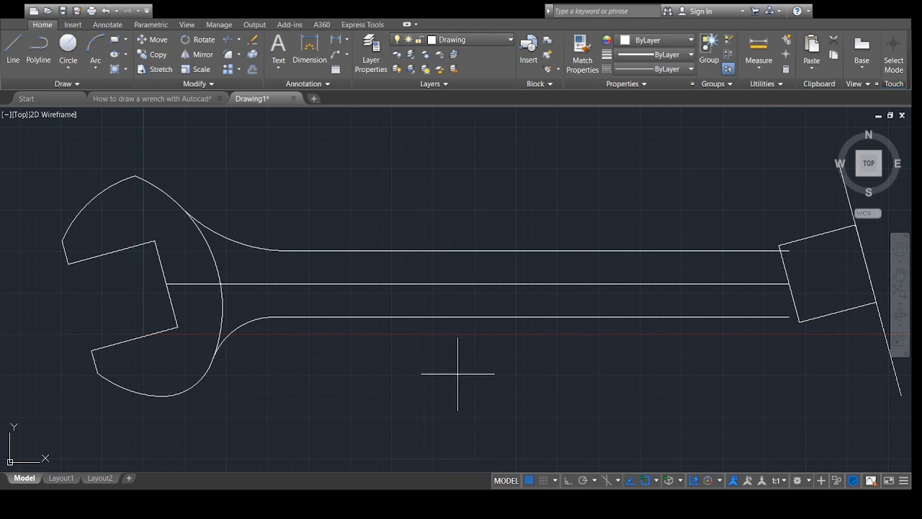
key(Return)
click(161, 196)
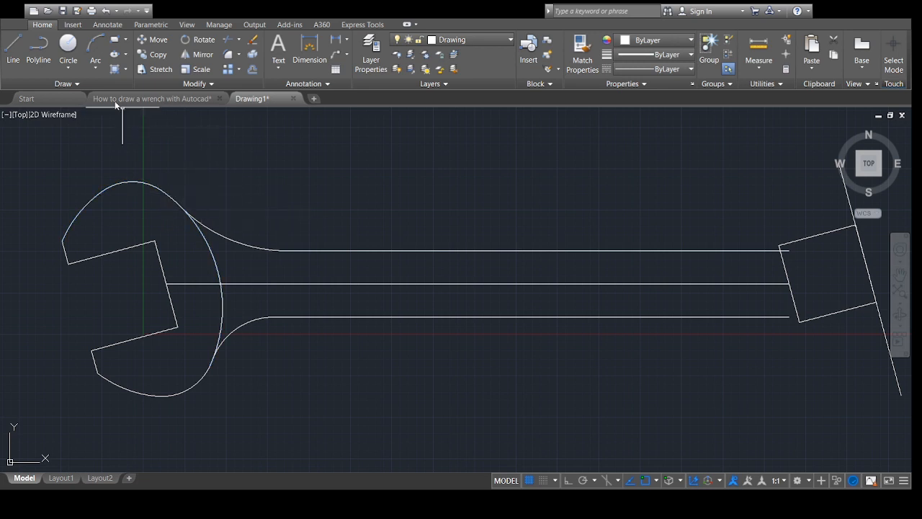
Step: Draw a radius 27 arc between the two inner corners of the 27-unit jaw, bulging toward the handle
click(99, 75)
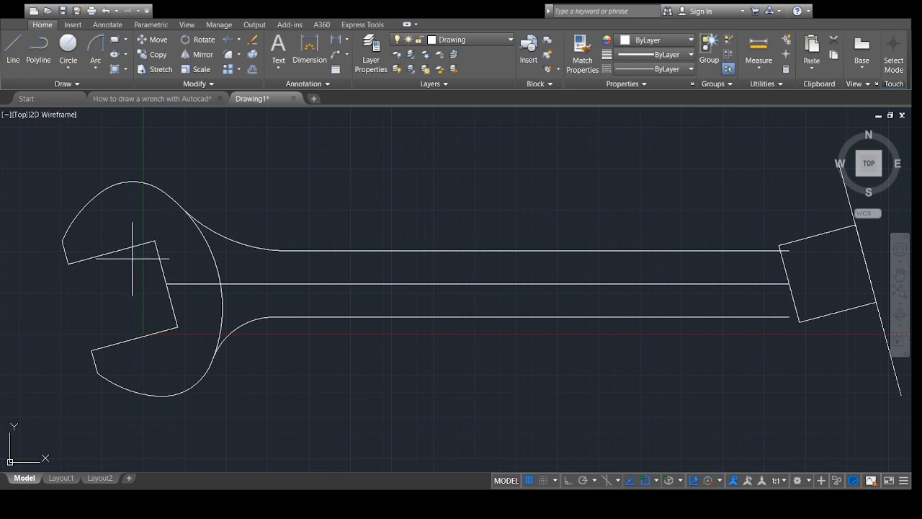
click(178, 328)
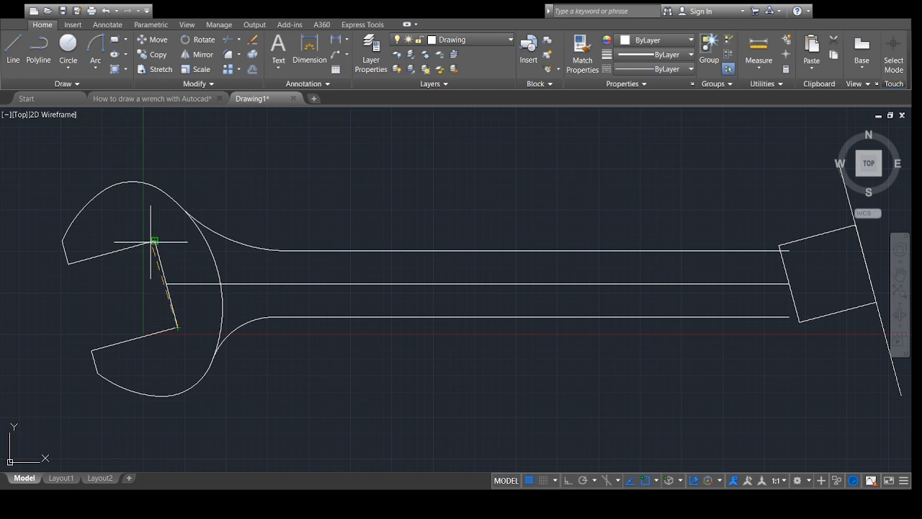
click(154, 242)
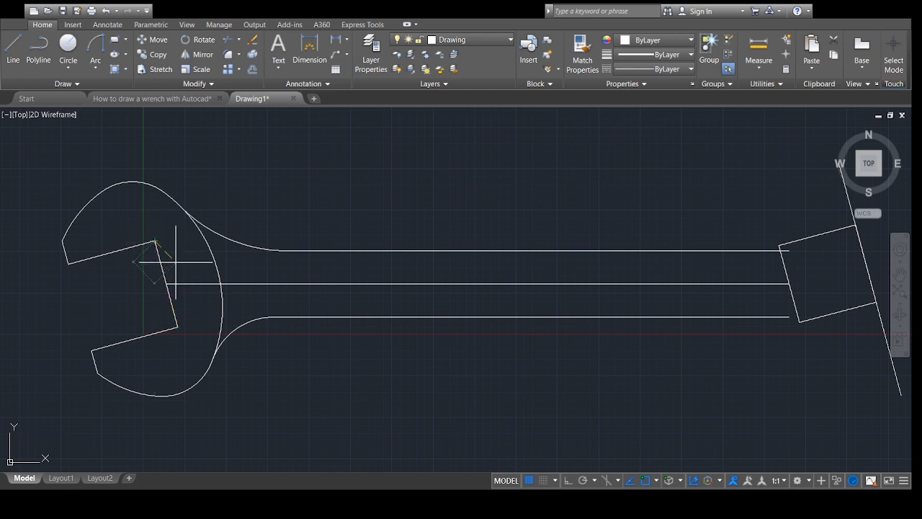
click(176, 261)
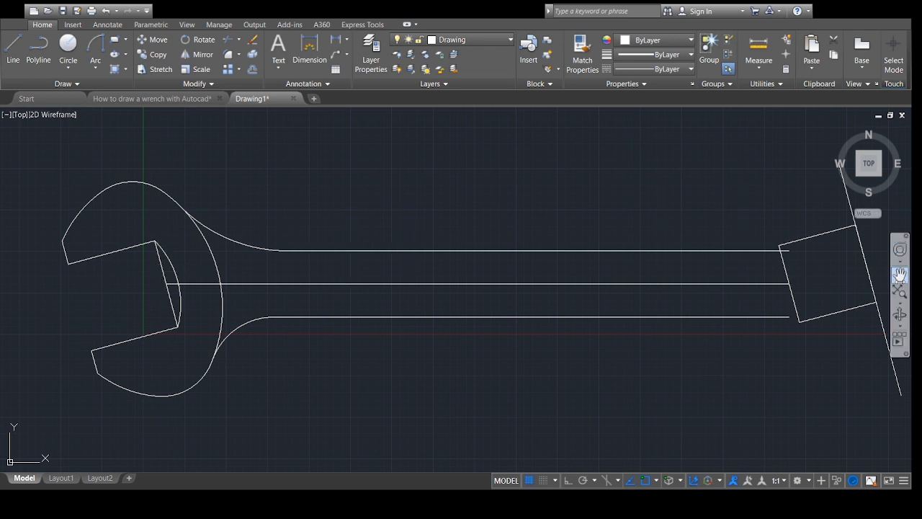
Step: Check the reference drawing and draw a radius 30 circle centred on the midpoint of the 24-unit jaw's inner edge
click(900, 274)
mouse_move(842, 274)
mouse_down()
mouse_move(807, 284)
mouse_move(797, 269)
mouse_up()
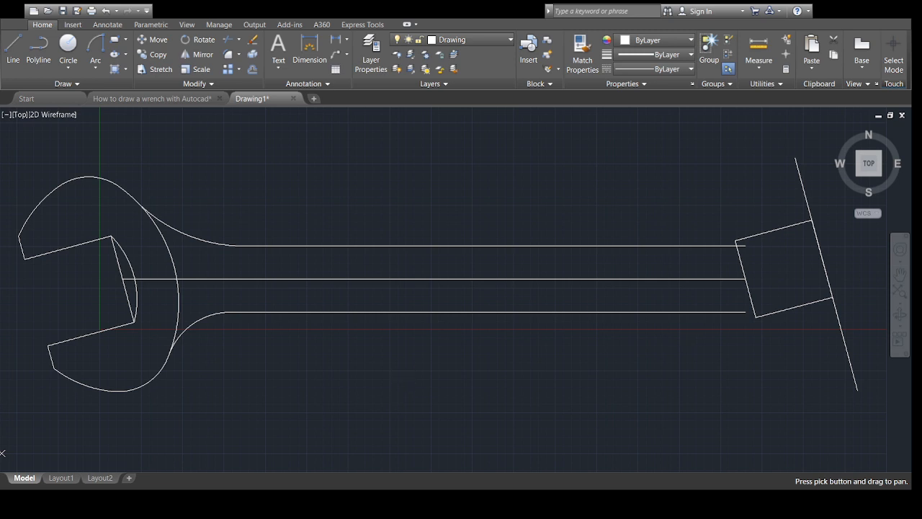
click(152, 99)
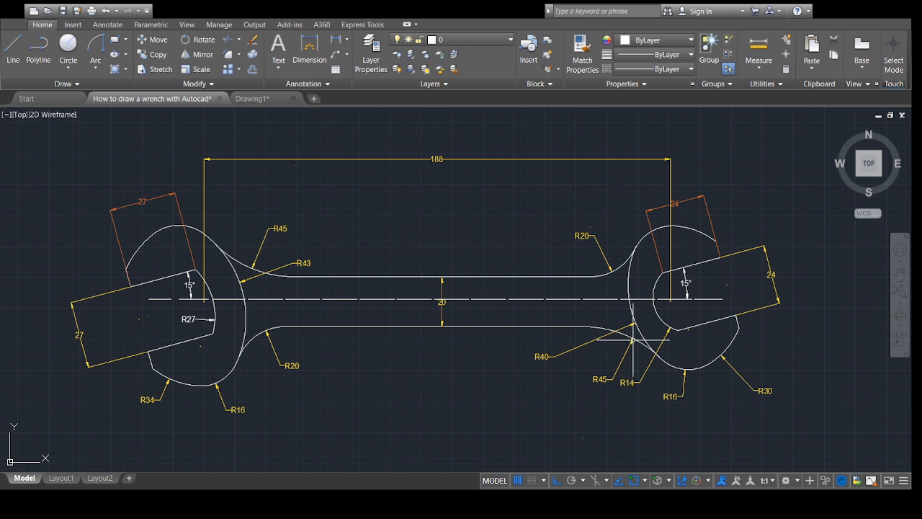
click(620, 274)
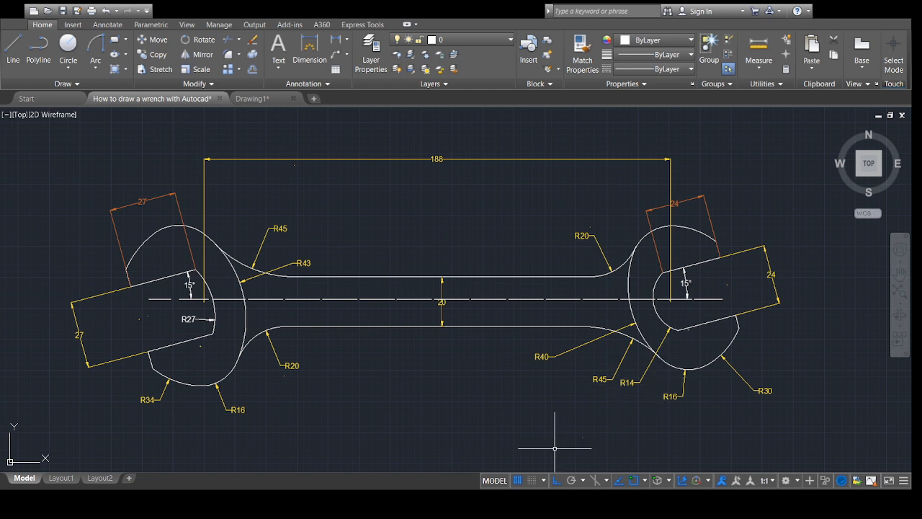
key(ctrl+Tab)
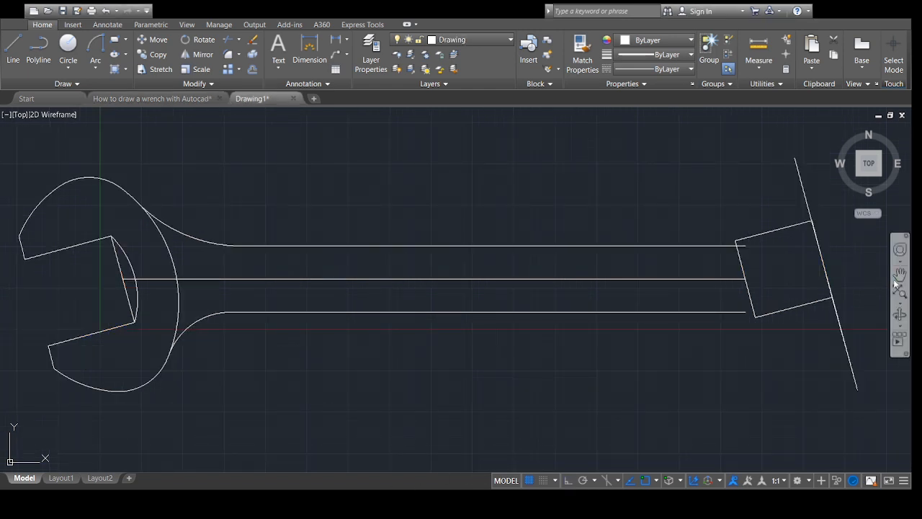
click(900, 275)
drag(885, 279, 750, 295)
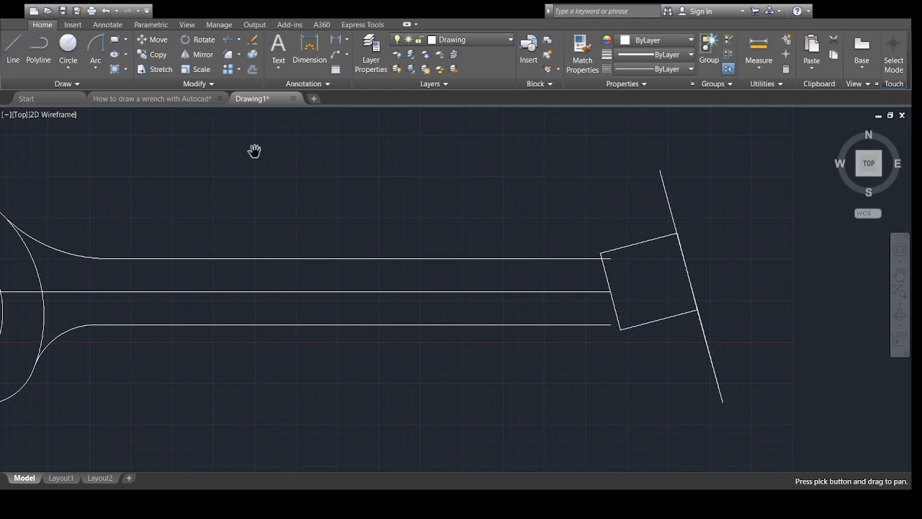
click(65, 49)
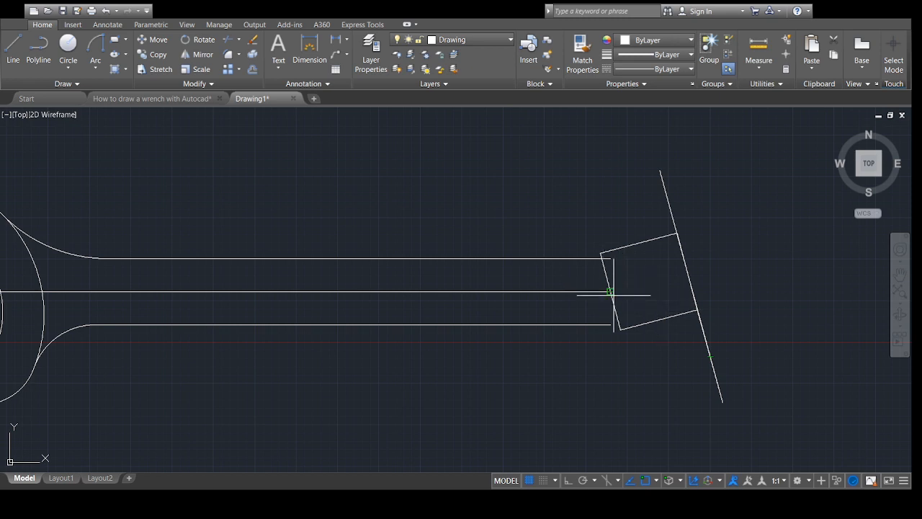
click(610, 292)
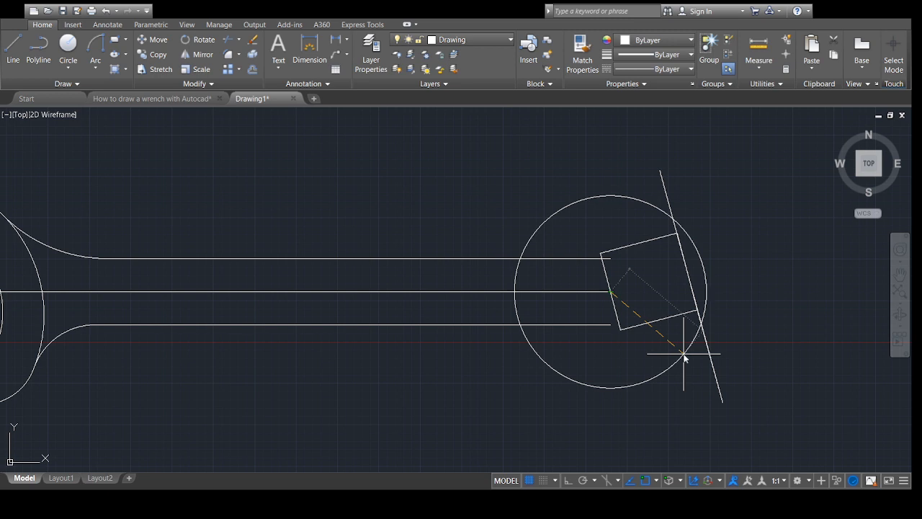
click(685, 355)
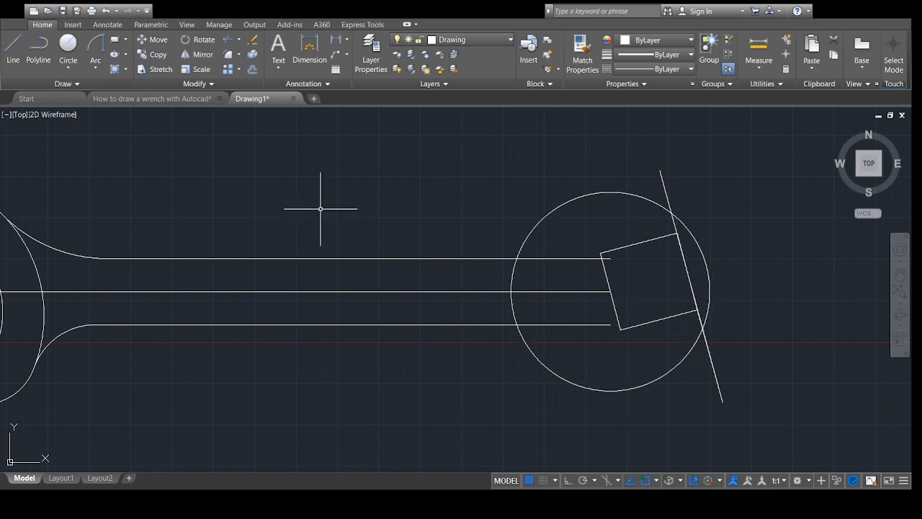
Step: Draw a radius 40 circle centred on the midpoint of the 24-unit jaw's outer edge
click(69, 45)
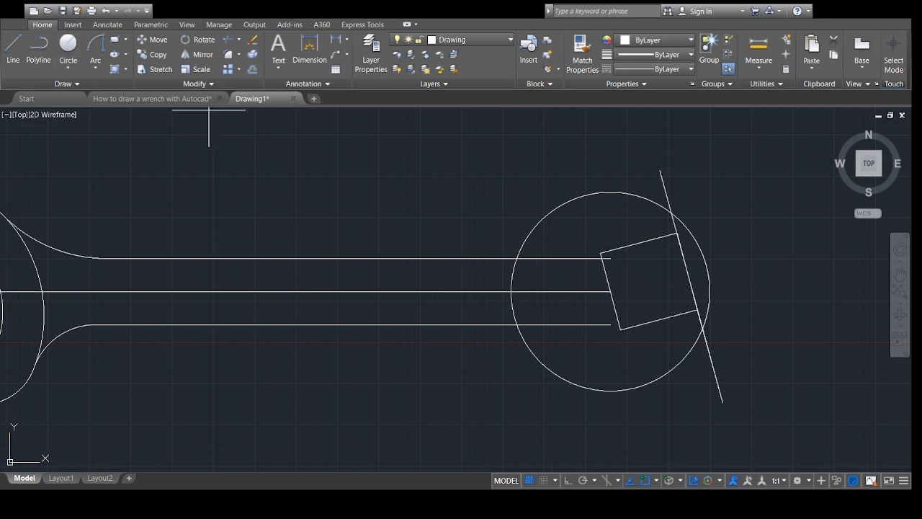
click(687, 272)
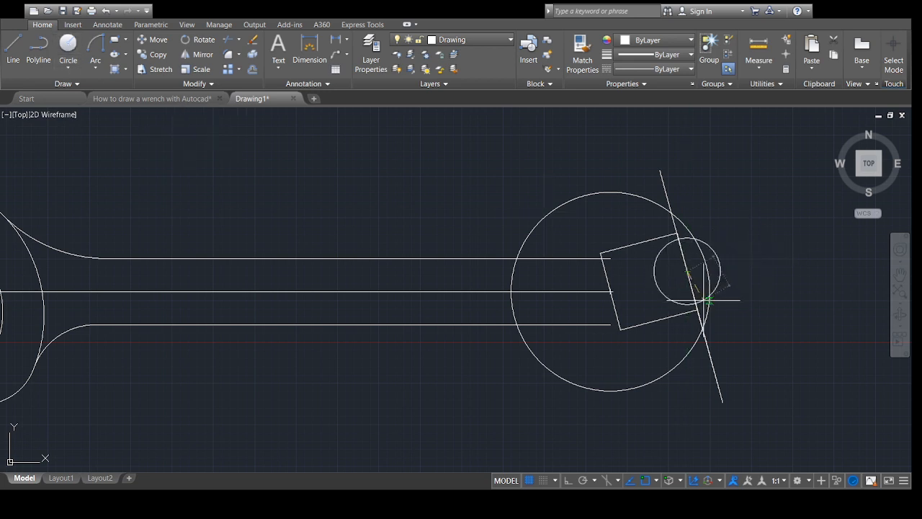
key(Return)
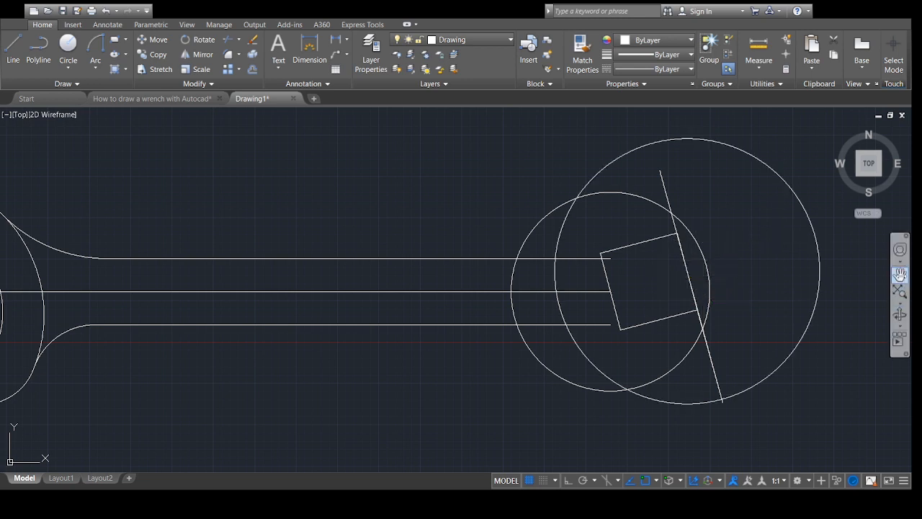
click(900, 274)
drag(725, 269, 714, 295)
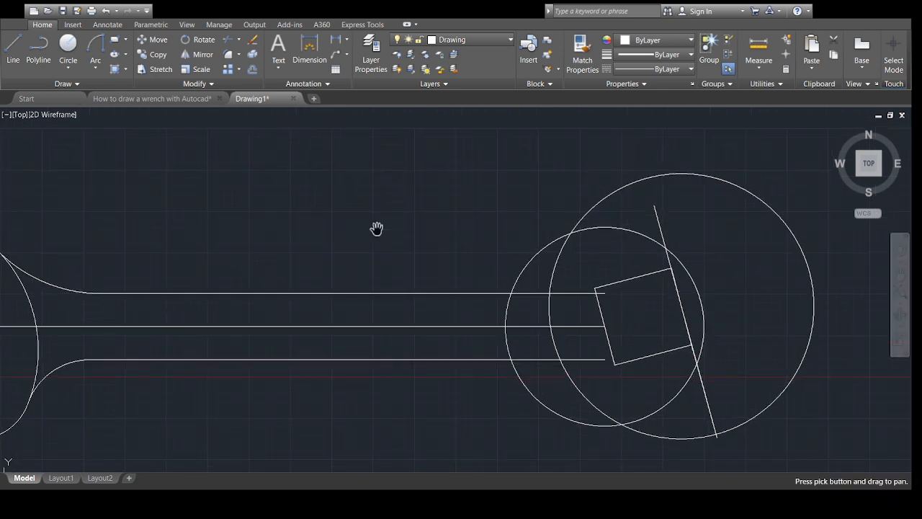
key(Escape)
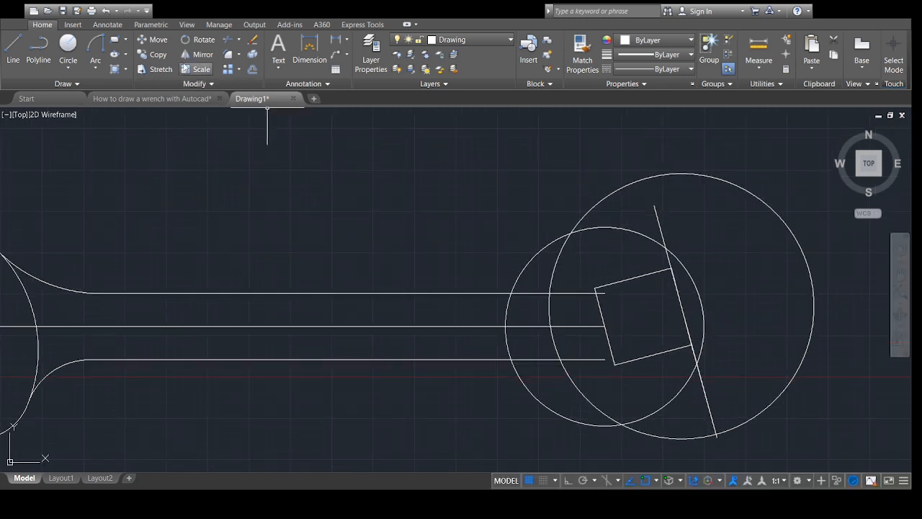
Step: Trim the radius 30 and radius 40 circles and the slanted mouth line down to the outline of the 24-unit head
click(455, 134)
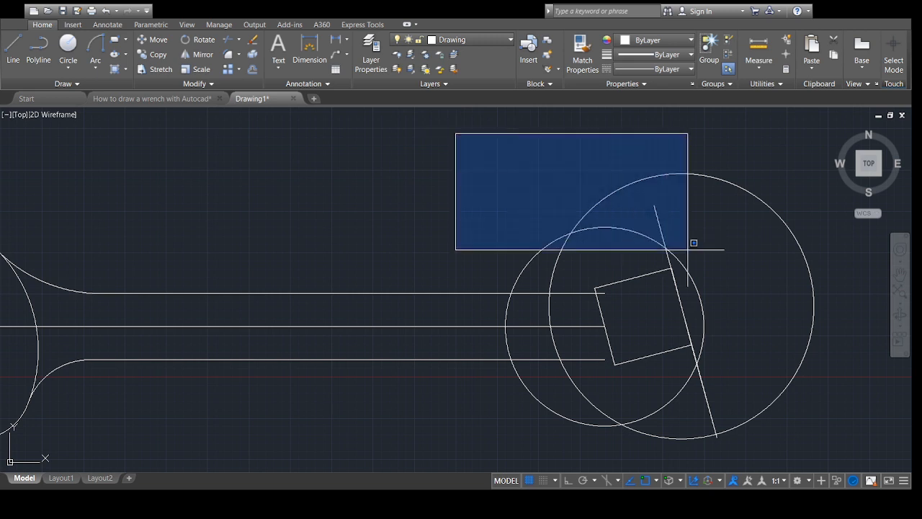
click(884, 455)
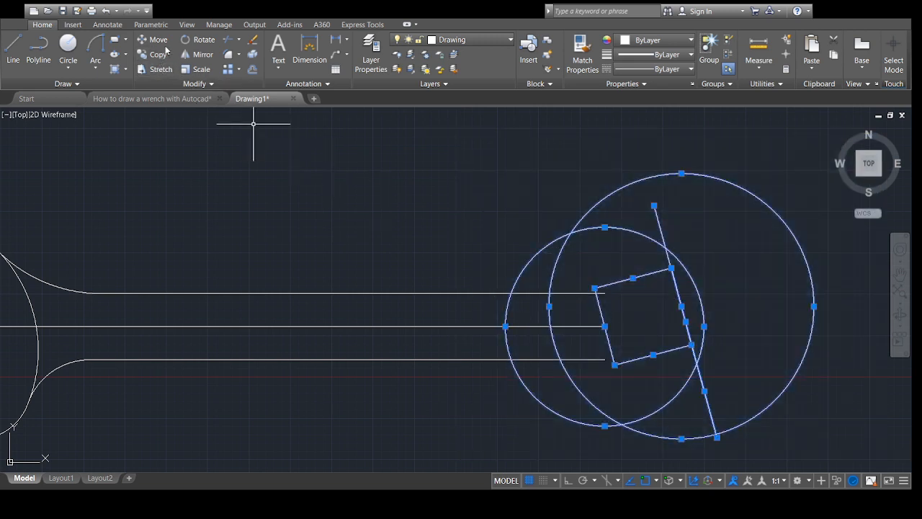
click(232, 42)
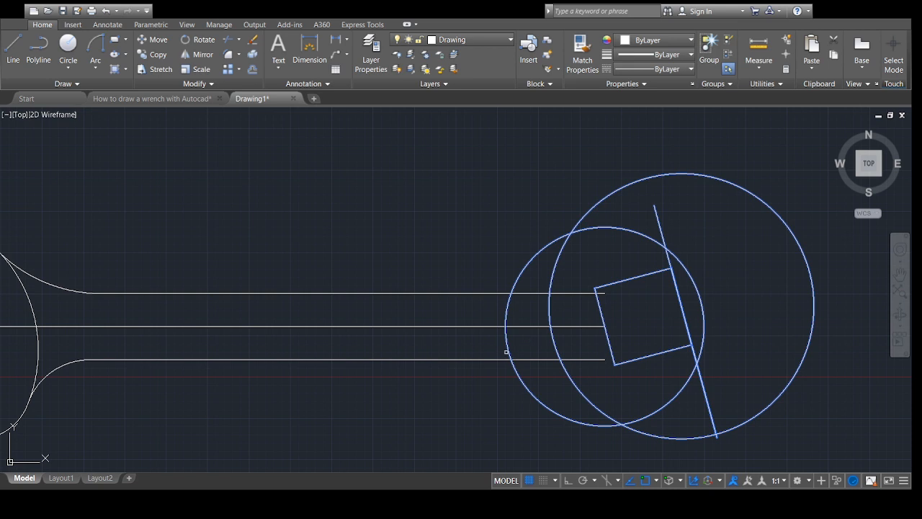
click(507, 345)
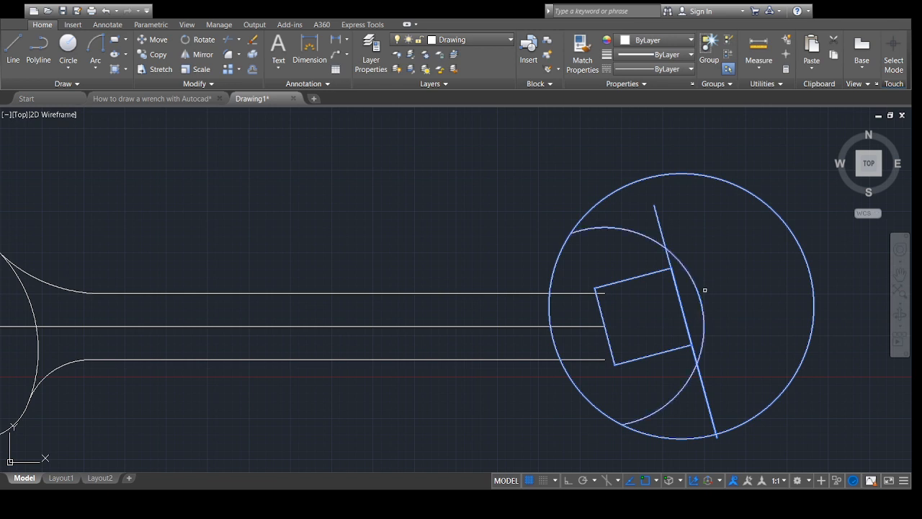
click(701, 290)
click(792, 228)
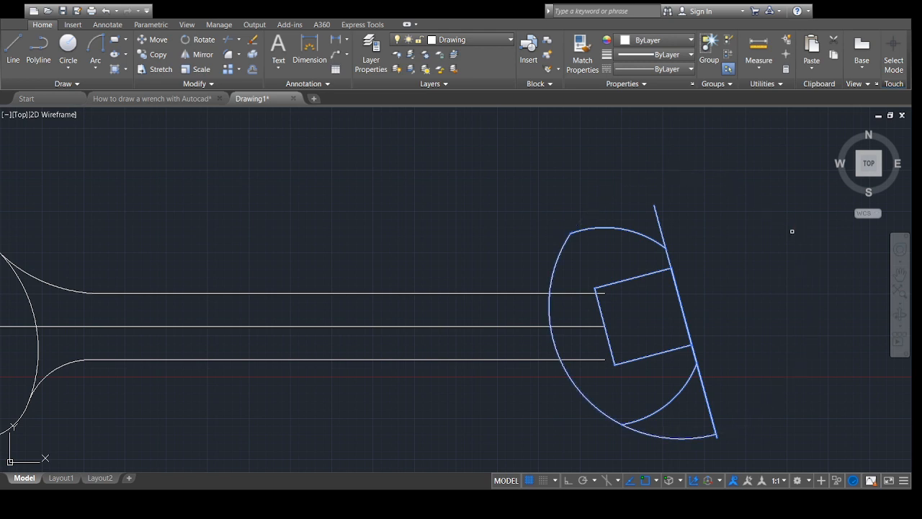
click(656, 209)
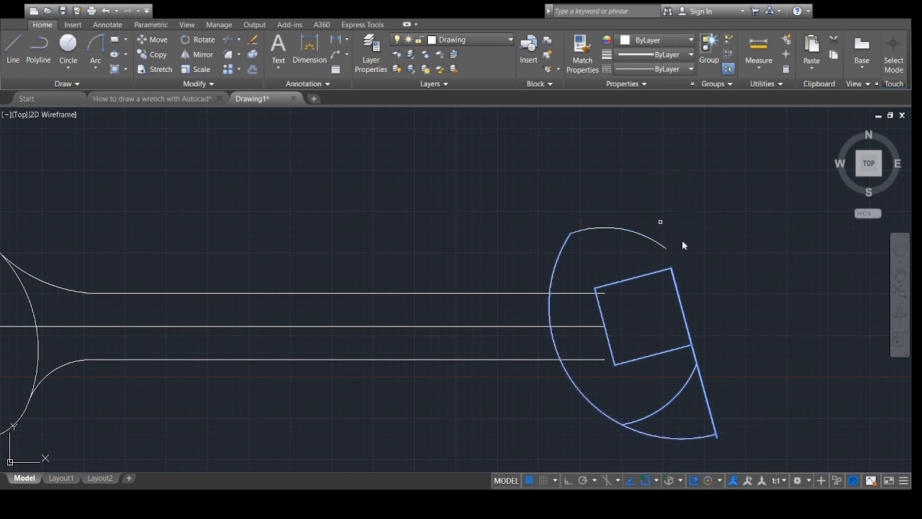
click(710, 391)
click(697, 436)
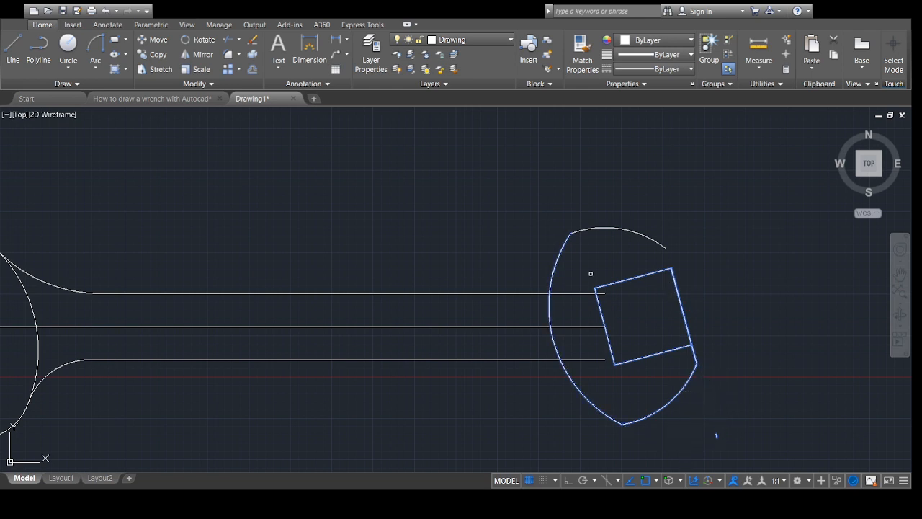
key(Escape)
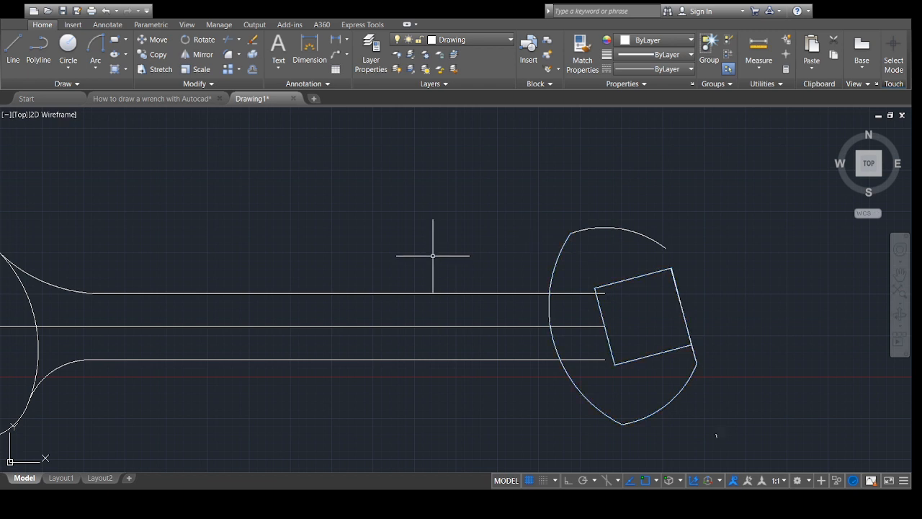
Step: Try a radius 45 fillet between the lower handle line and the radius 40 arc, and undo it together with the head trims
click(228, 55)
click(442, 466)
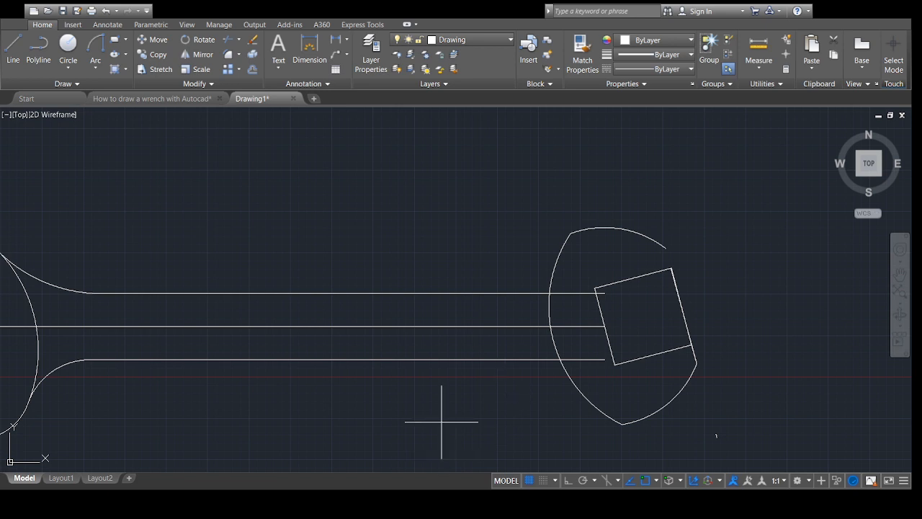
key(Return)
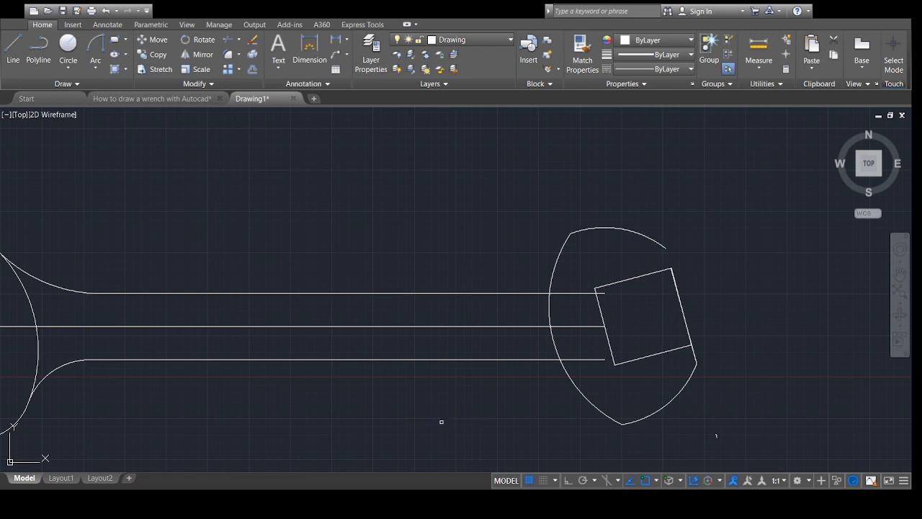
click(557, 358)
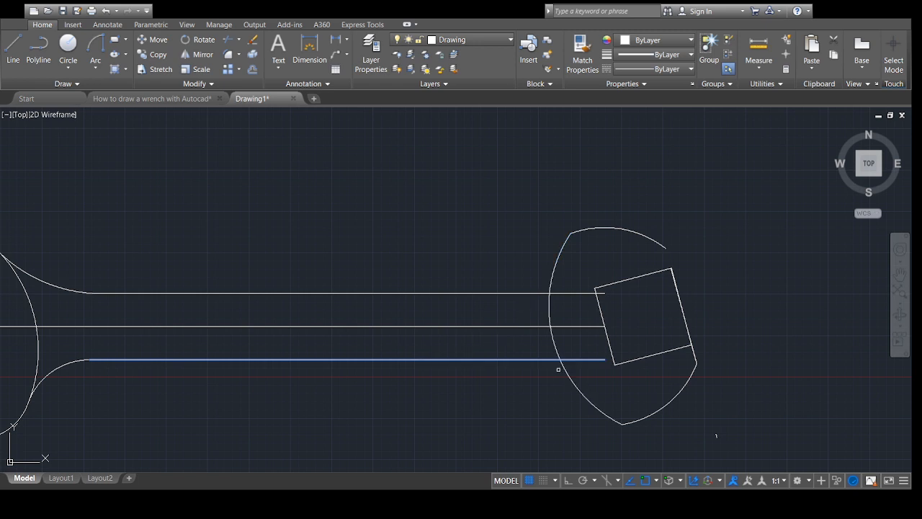
click(588, 398)
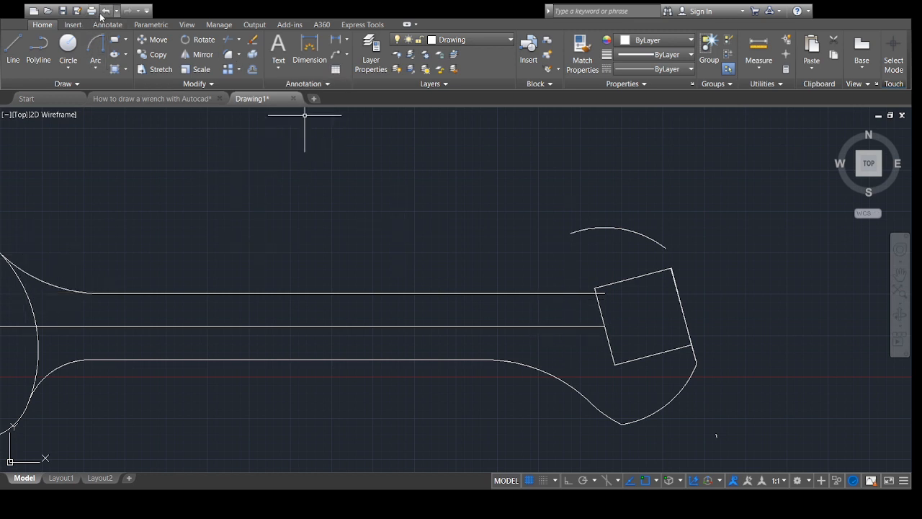
click(105, 11)
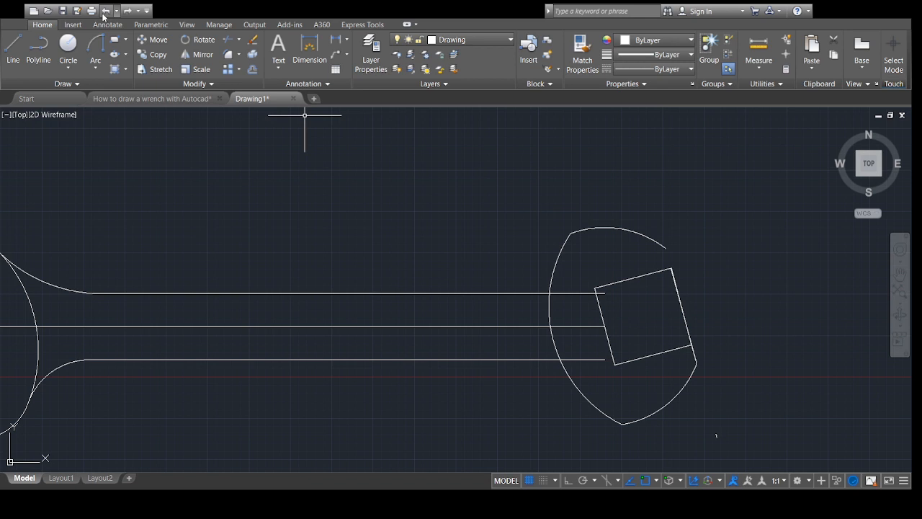
click(105, 11)
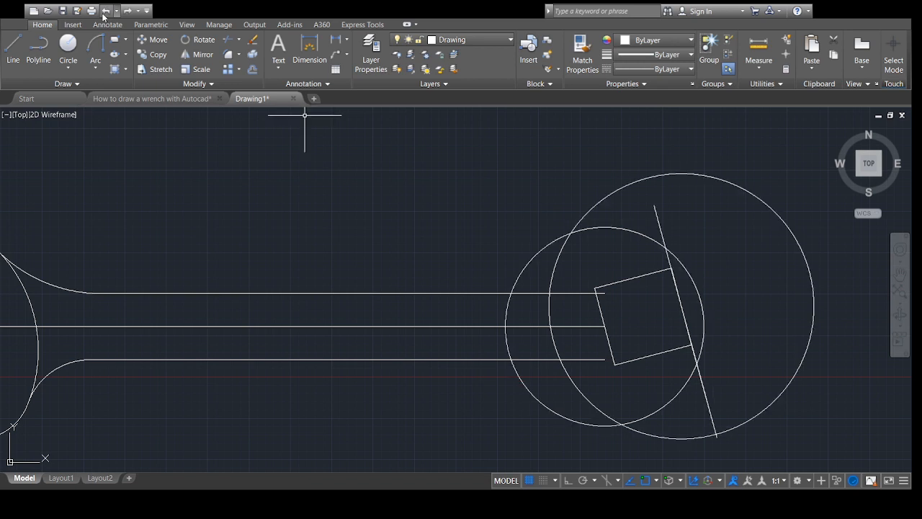
Step: Trim away the handle-side part of the radius 30 circle that lies outside the radius 40 circle
click(434, 118)
click(879, 443)
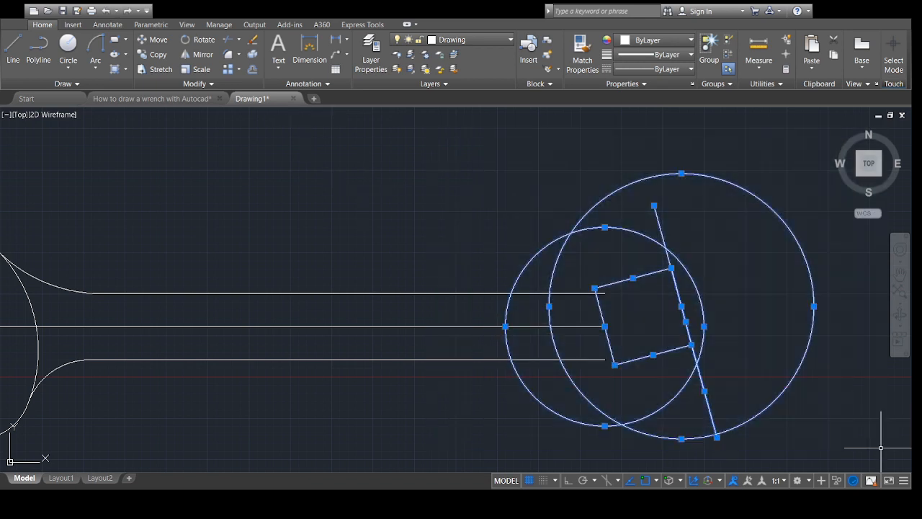
click(229, 41)
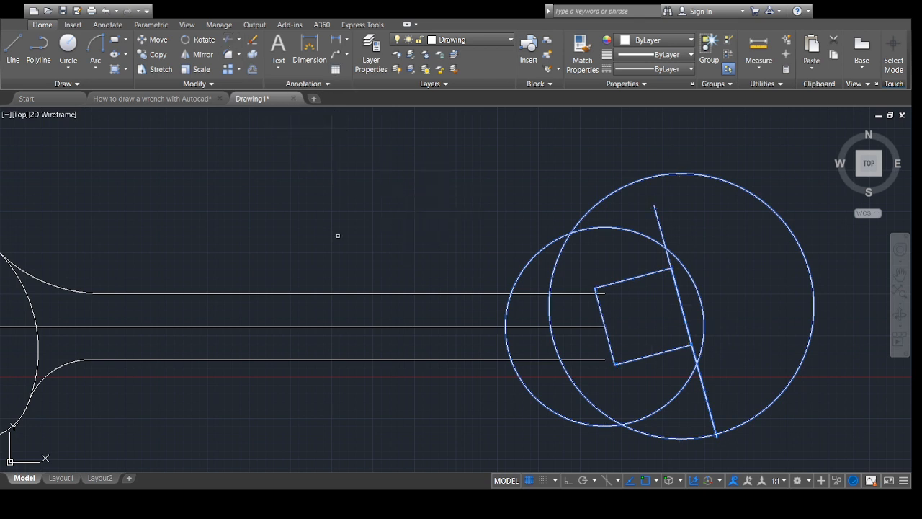
click(505, 346)
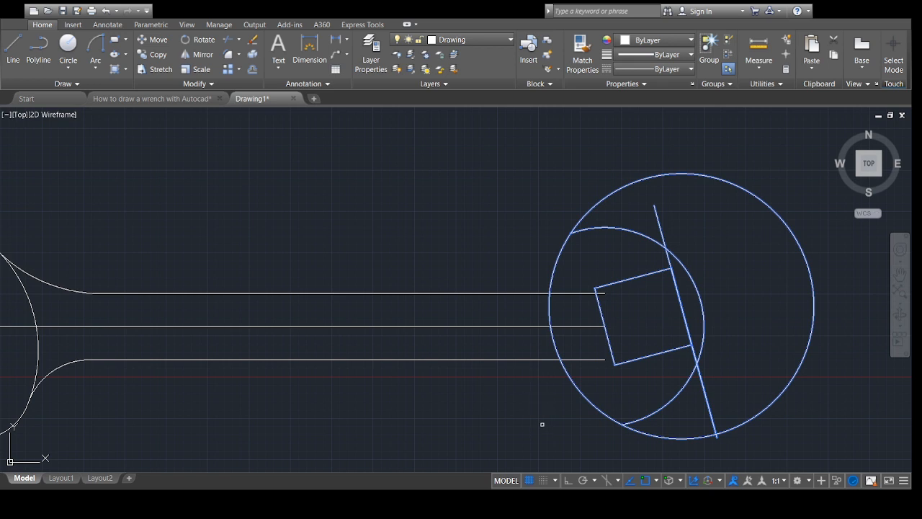
key(Return)
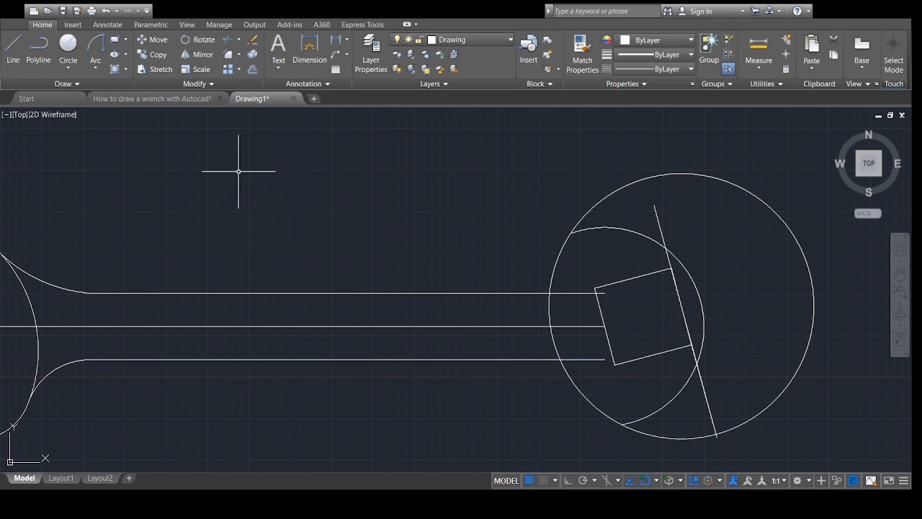
Step: Fillet the lower handle line to the radius 40 circle with radius 45
click(217, 54)
click(442, 467)
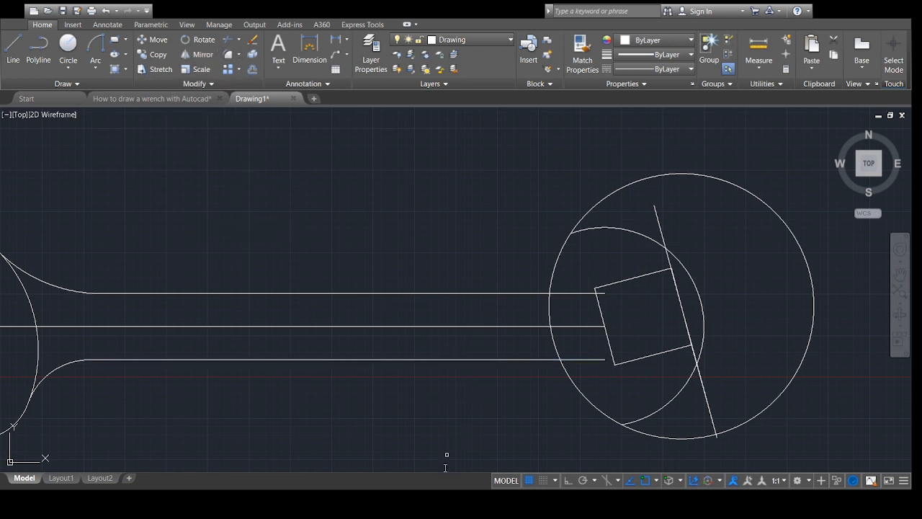
key(Return)
click(472, 359)
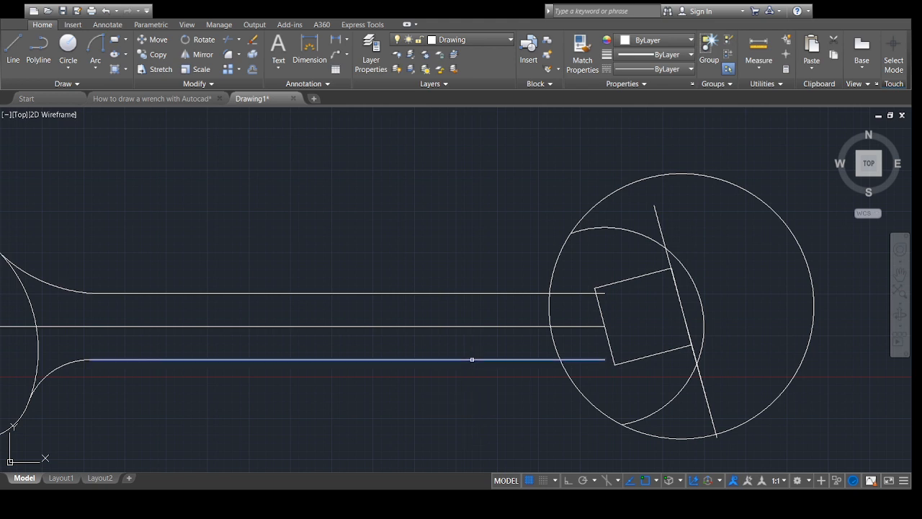
click(589, 402)
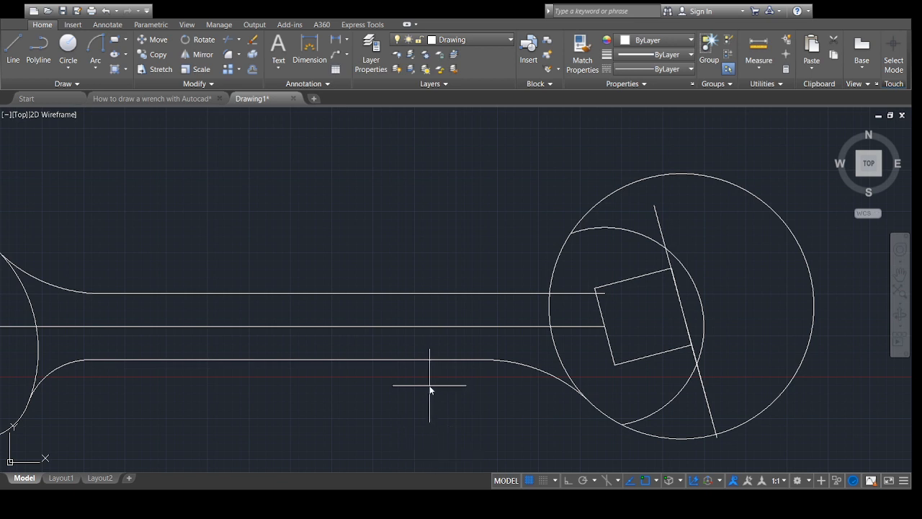
Step: Fillet the upper handle line to the radius 40 circle of the 24-unit head
key(Return)
click(458, 293)
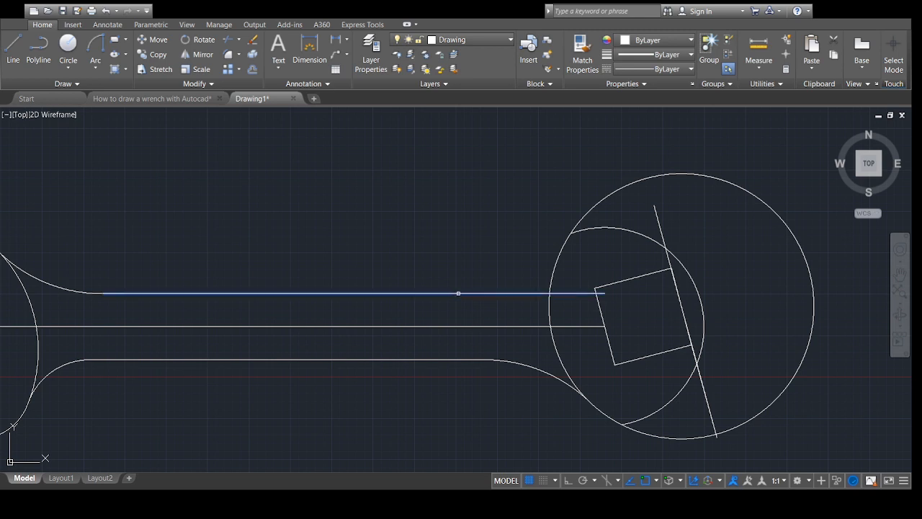
click(555, 254)
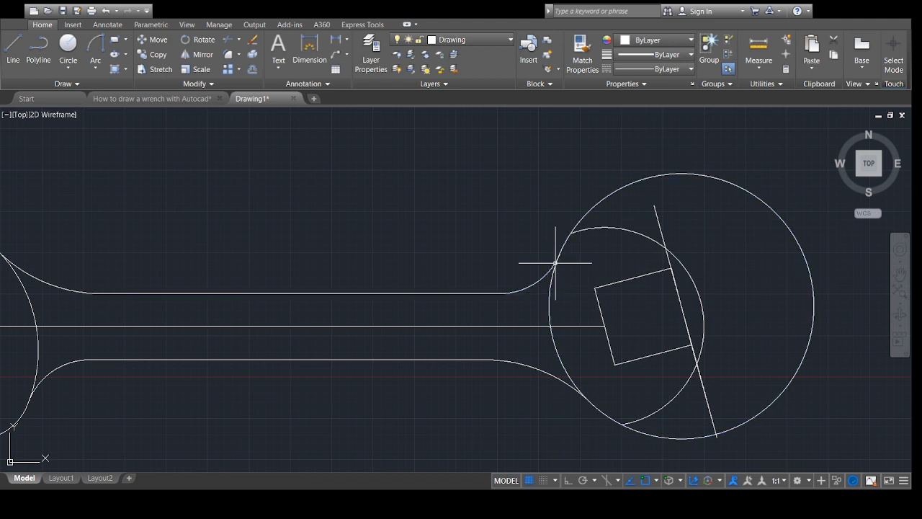
Step: Trim the two head circles and the slanted mouth line to the 24-unit head's outline, using all the head geometry as cutting edges
click(429, 125)
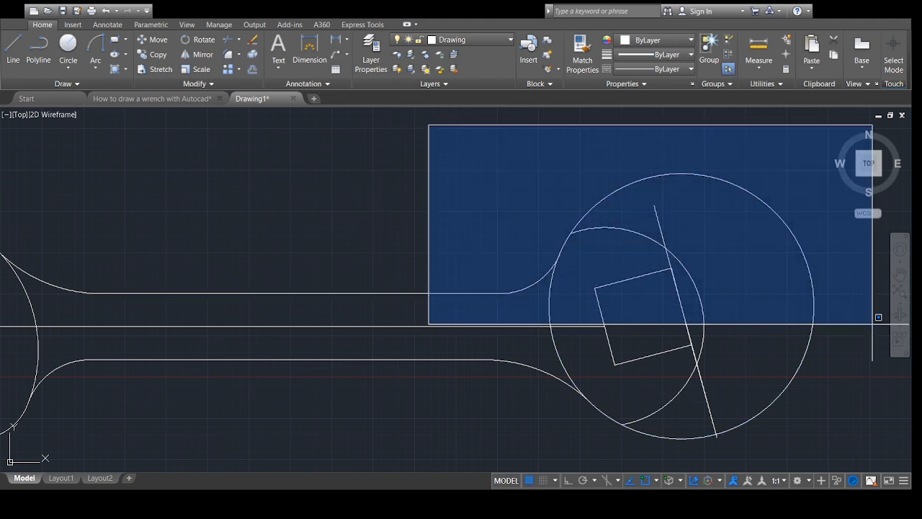
click(899, 461)
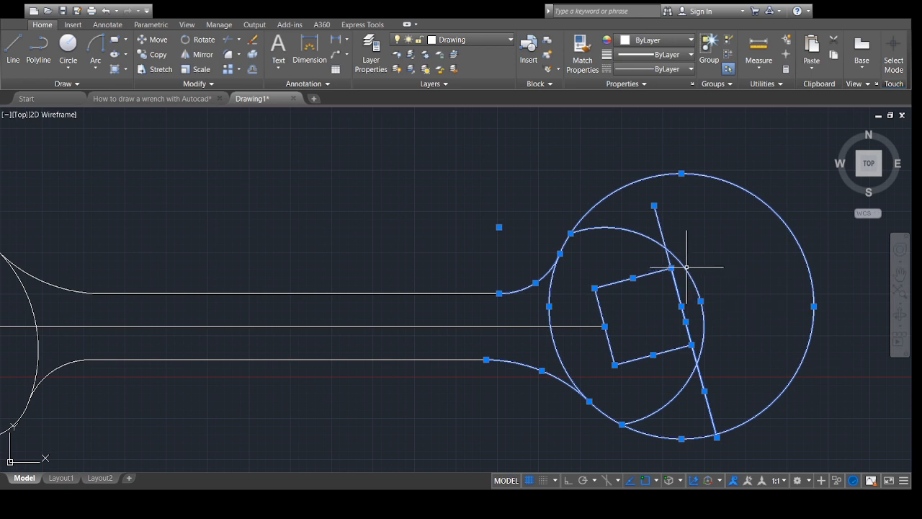
click(231, 43)
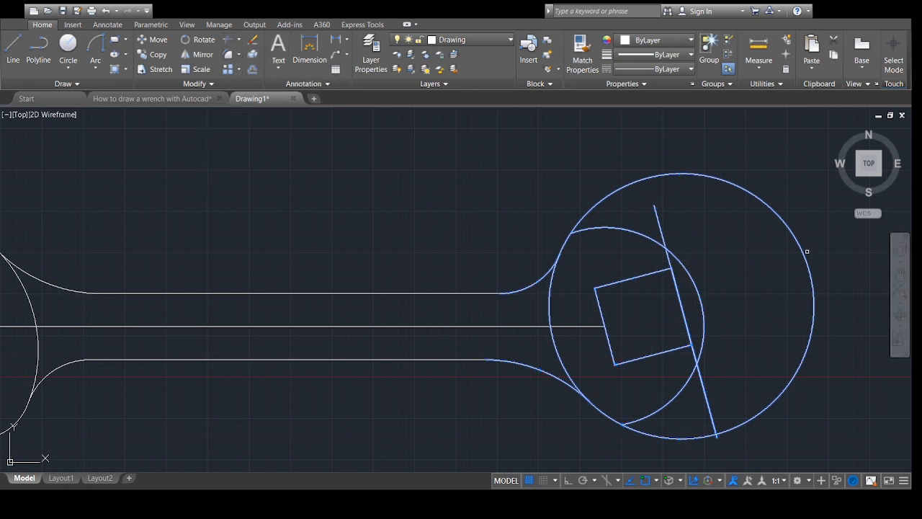
click(804, 258)
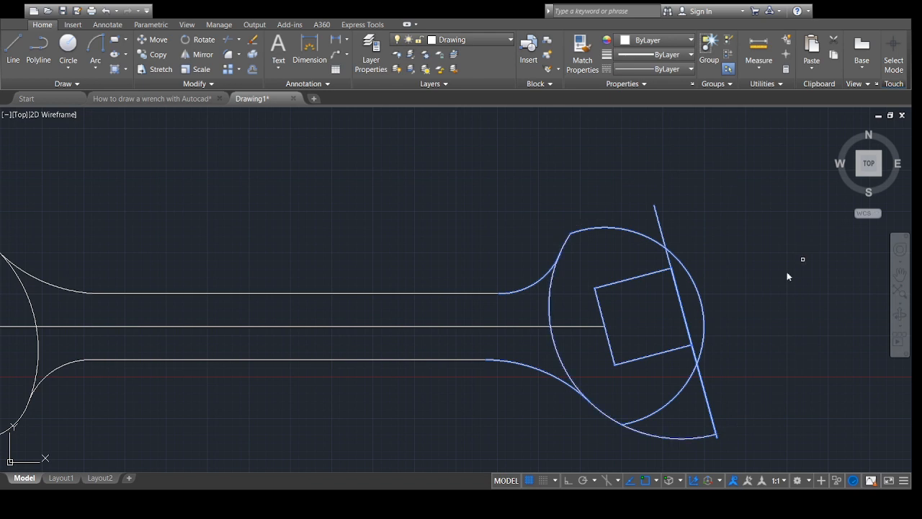
click(699, 303)
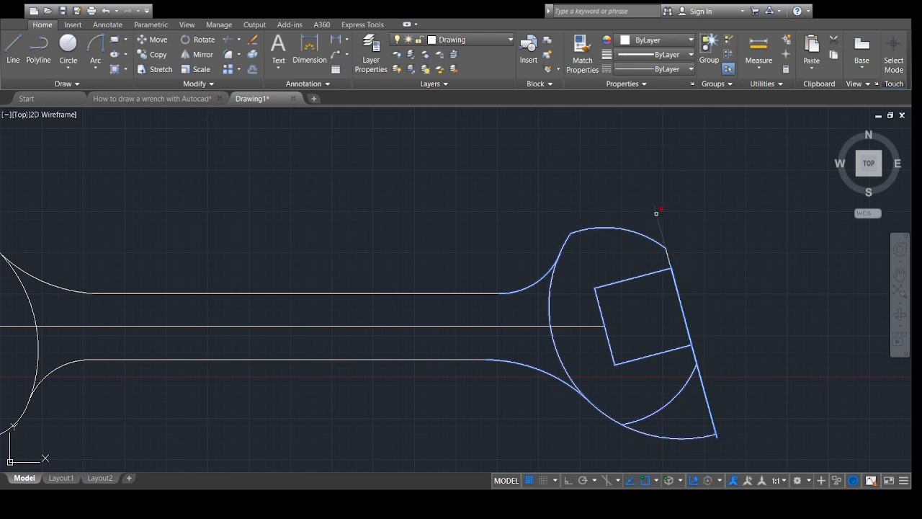
click(656, 213)
click(717, 436)
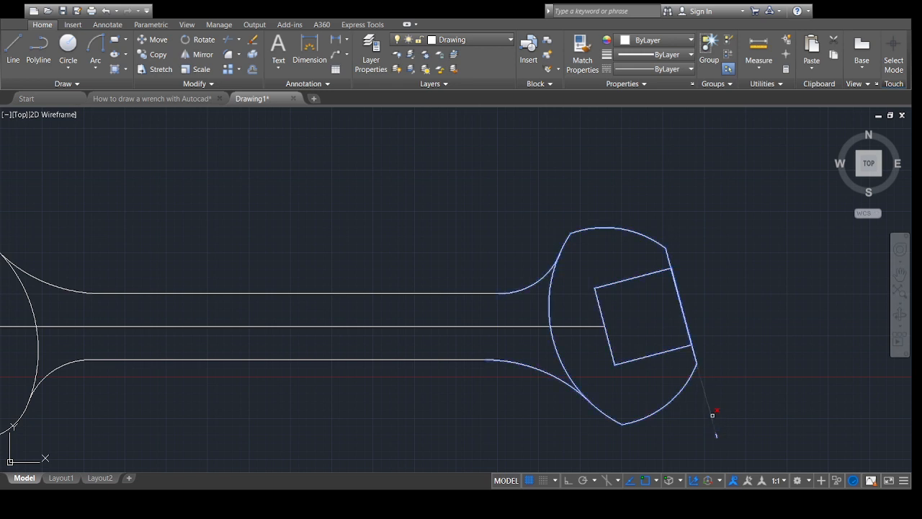
click(714, 433)
key(Escape)
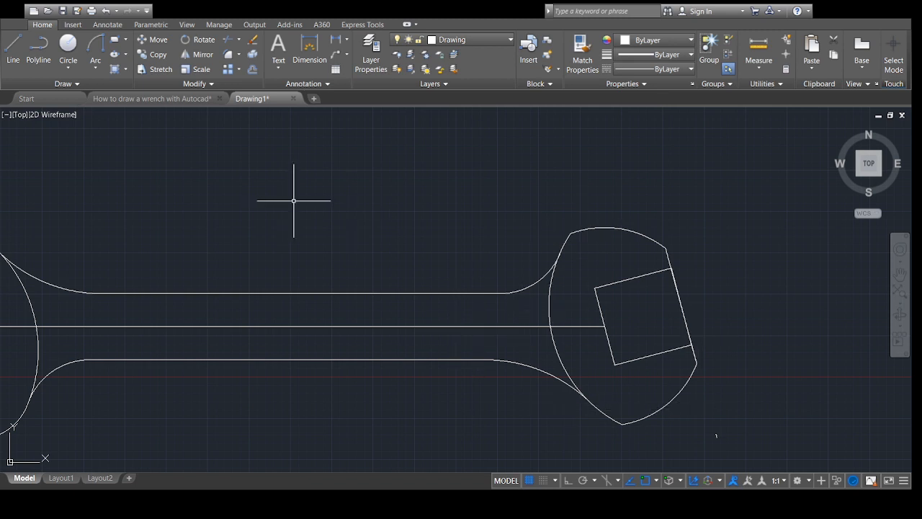
Step: Fillet the lower and upper handle-side corners where the two head arcs of the 24-unit head meet
click(225, 53)
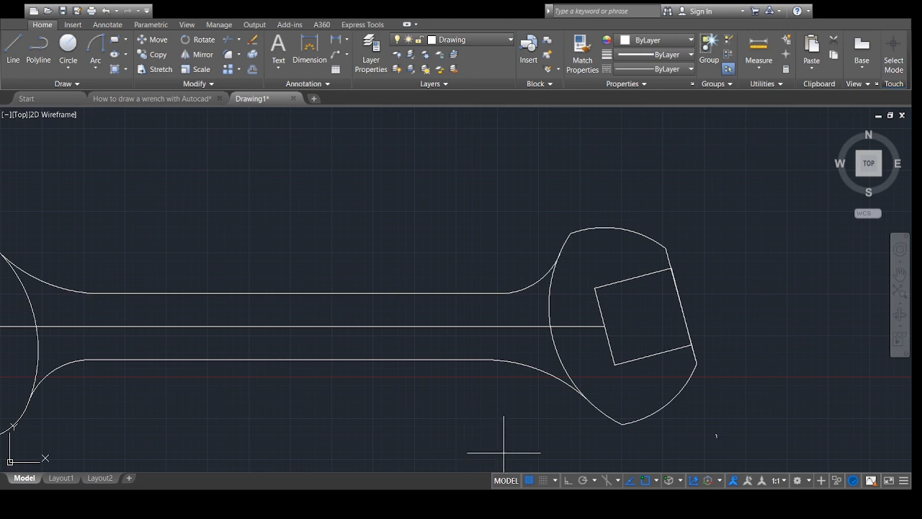
key(Return)
click(655, 413)
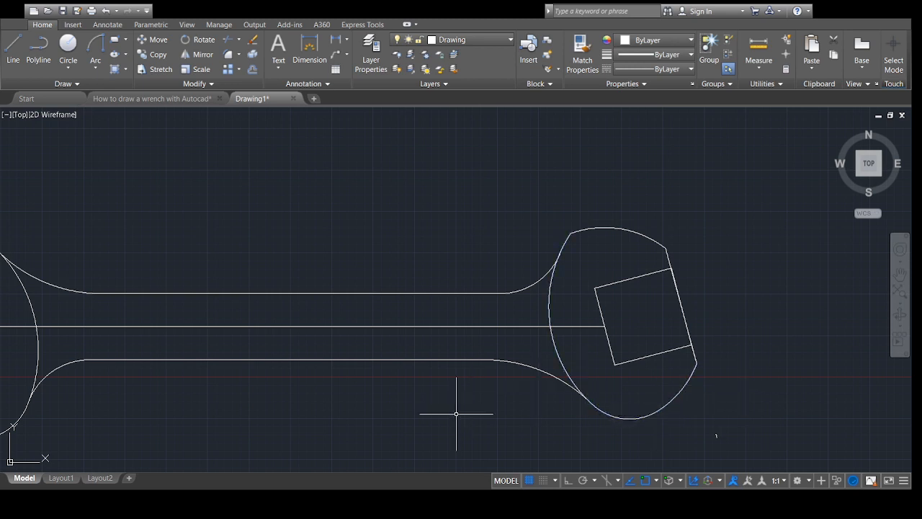
key(Return)
click(564, 250)
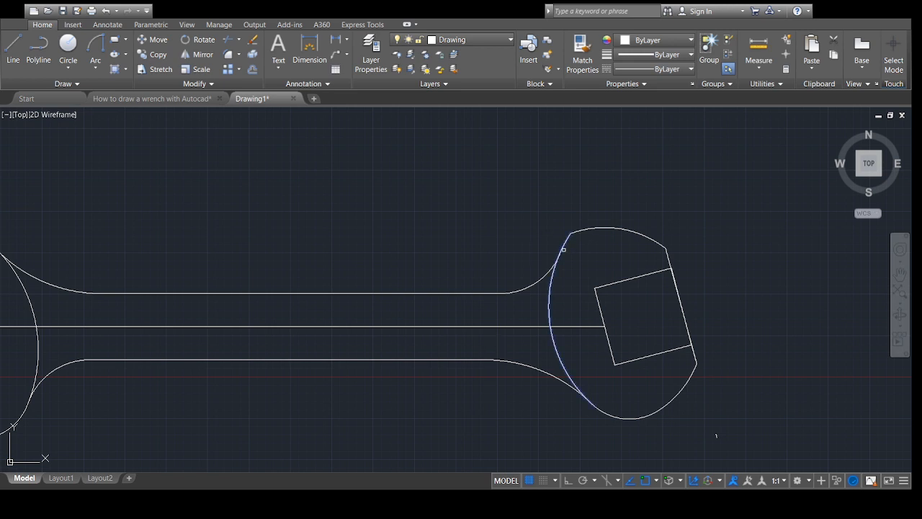
click(606, 227)
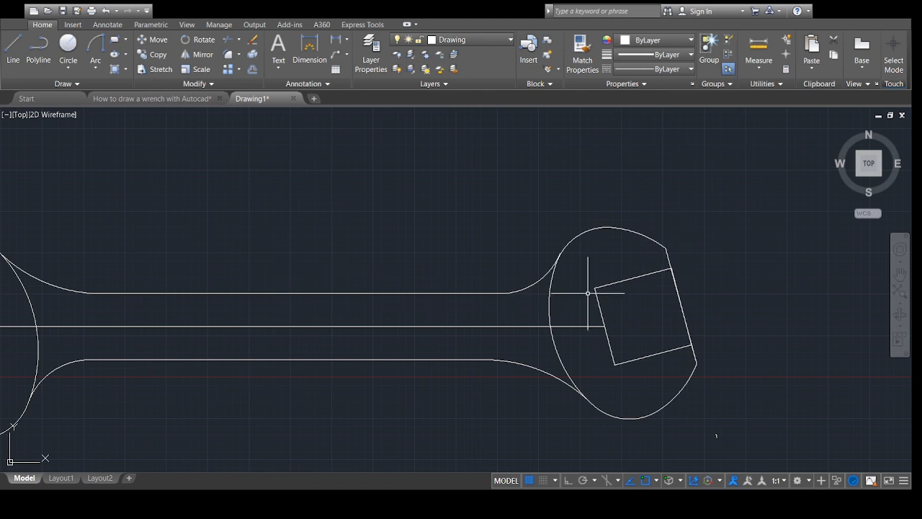
Step: Draw an arc bulging toward the handle between the two inner corners of the 24-unit jaw opening
scroll(591, 291, up, 2)
scroll(588, 292, down, 2)
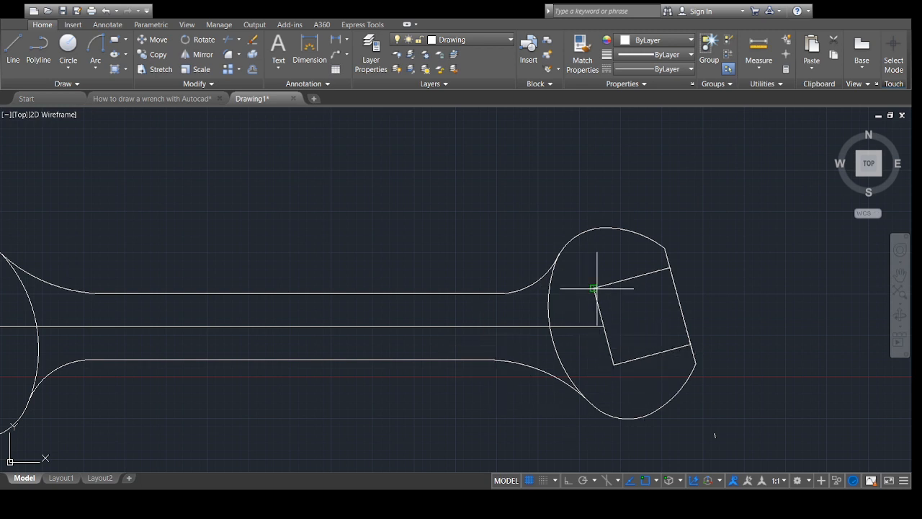
click(612, 364)
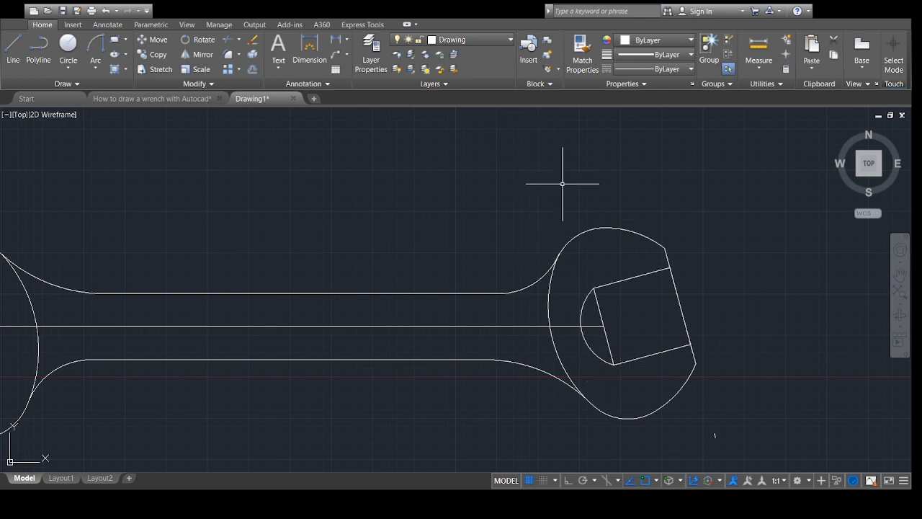
Step: Delete the upper mouth line and the open-end side of the square to open the 24-unit jaw
click(680, 309)
key(Delete)
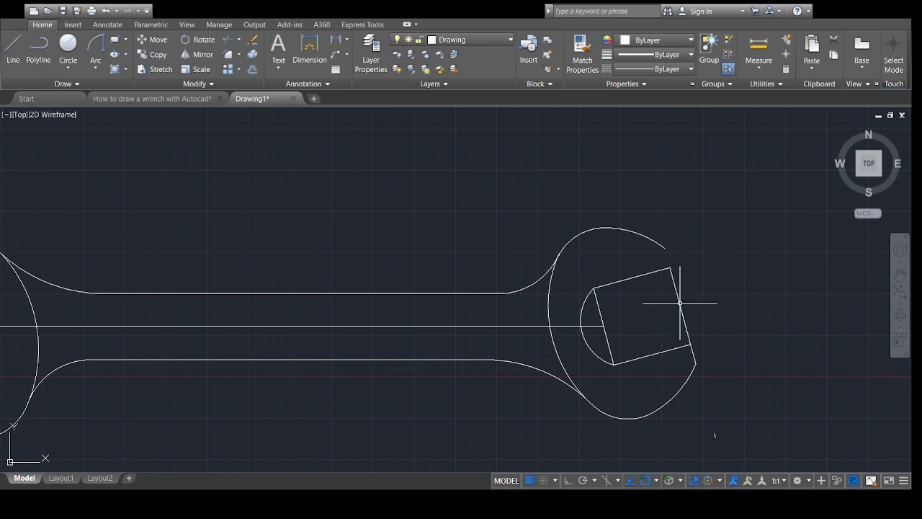
click(679, 304)
key(Delete)
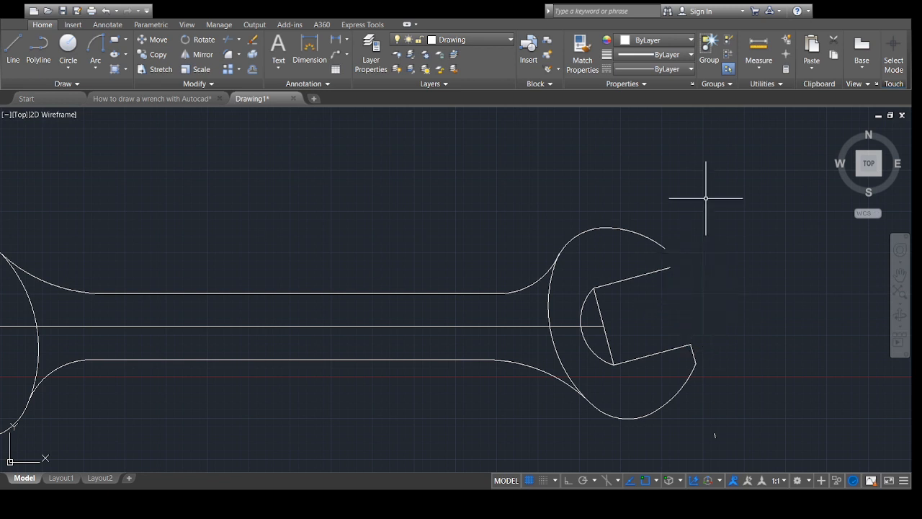
Step: Draw a short line from the outer end of the upper jaw edge to the end of the head arc
click(16, 56)
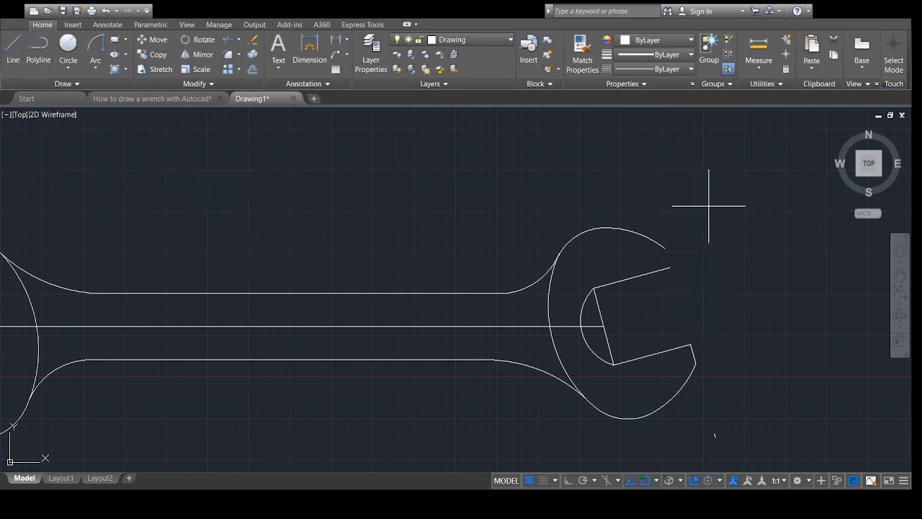
scroll(716, 267, up, 2)
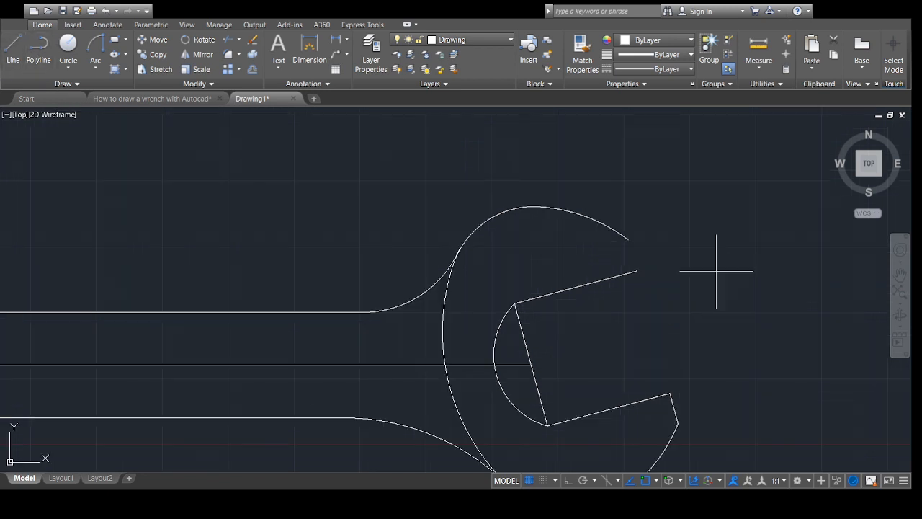
click(636, 272)
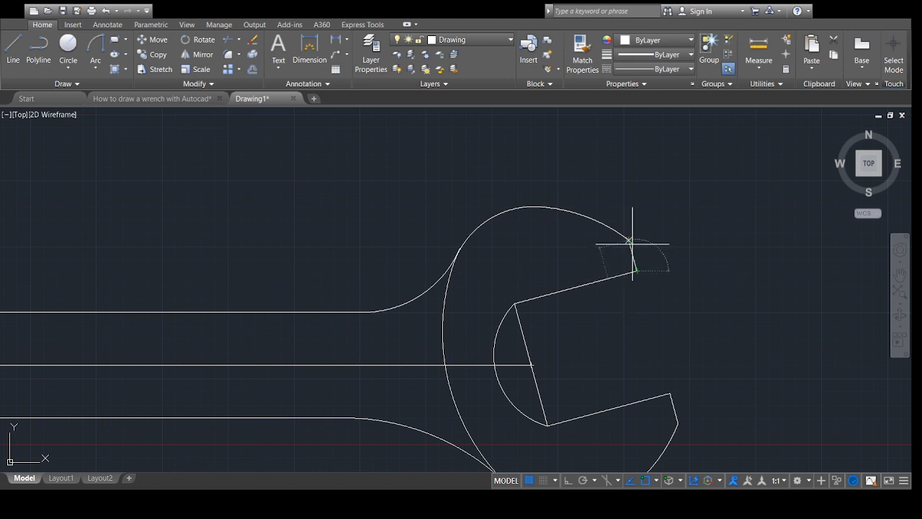
click(630, 241)
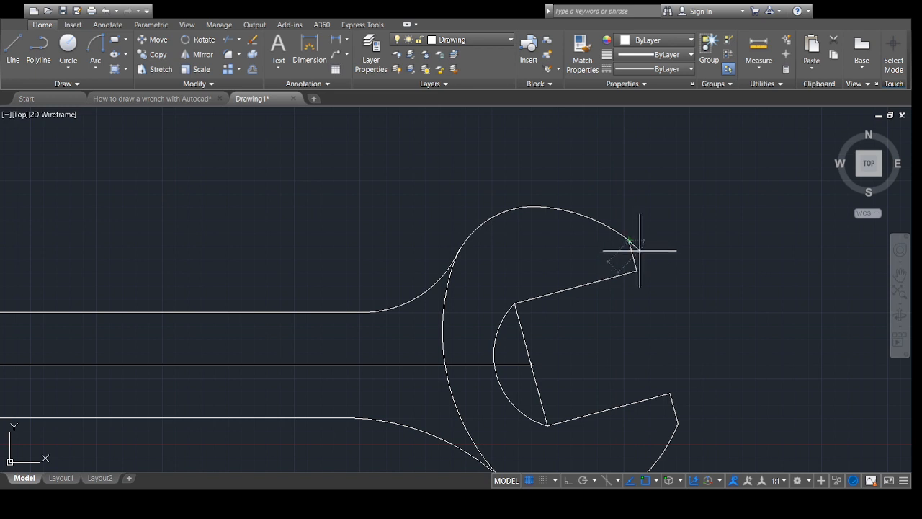
key(Return)
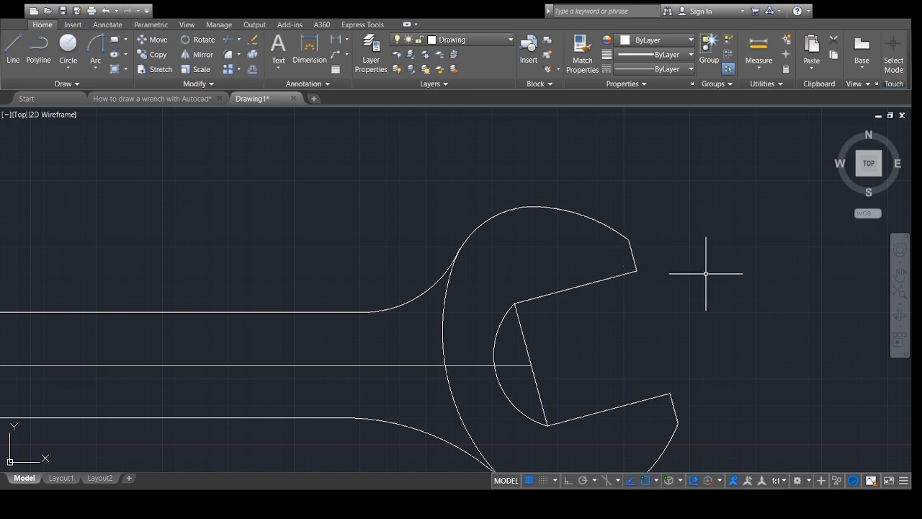
Step: Delete the leftover fragment of the trimmed mouth line below the 24-unit head
click(900, 274)
mouse_move(718, 364)
mouse_down()
mouse_move(675, 257)
mouse_move(679, 237)
mouse_up()
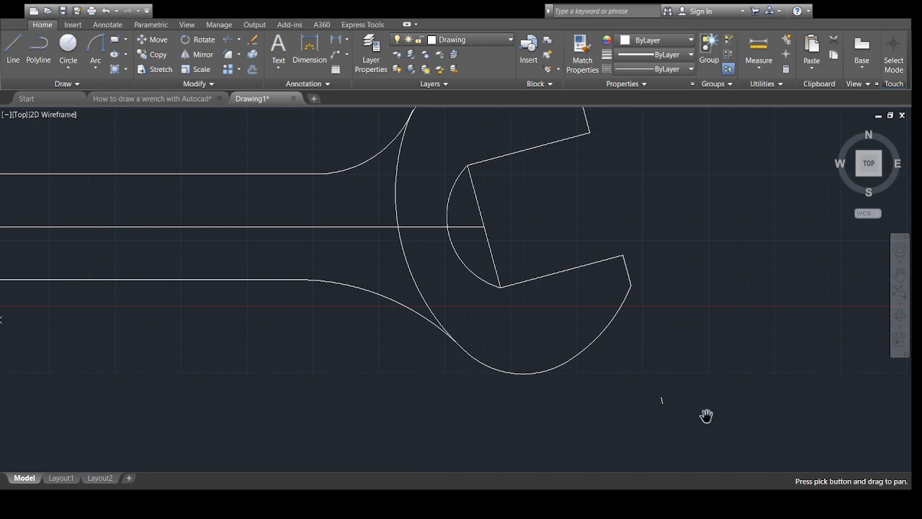
key(Escape)
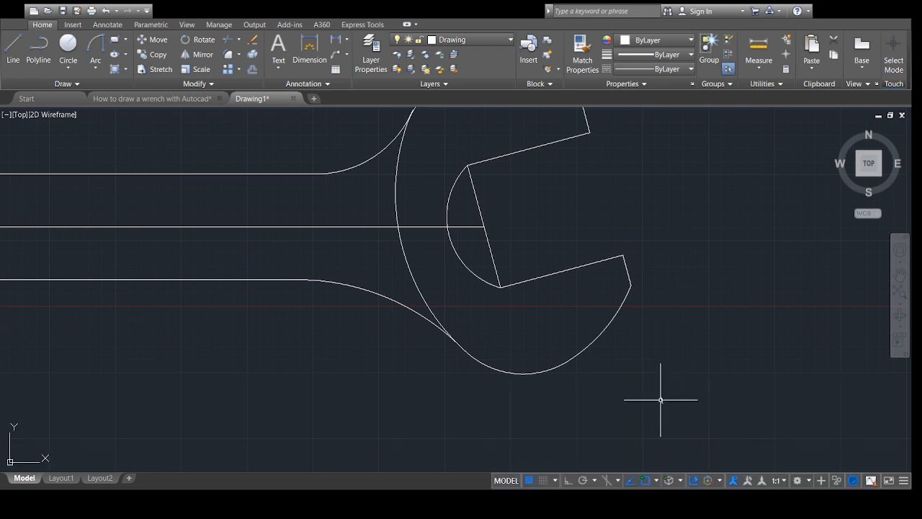
drag(660, 400, 682, 406)
scroll(607, 278, down, 5)
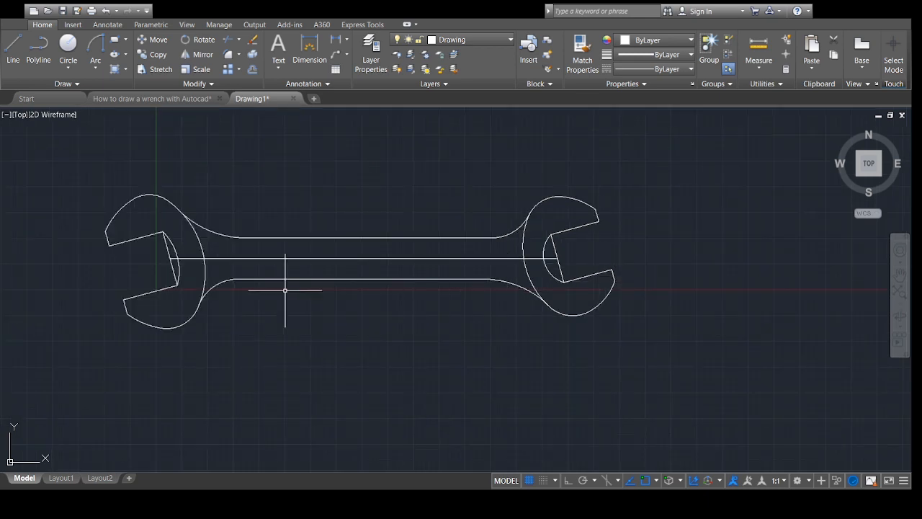
Step: Make the Dimension layer current
click(900, 276)
drag(434, 282, 529, 319)
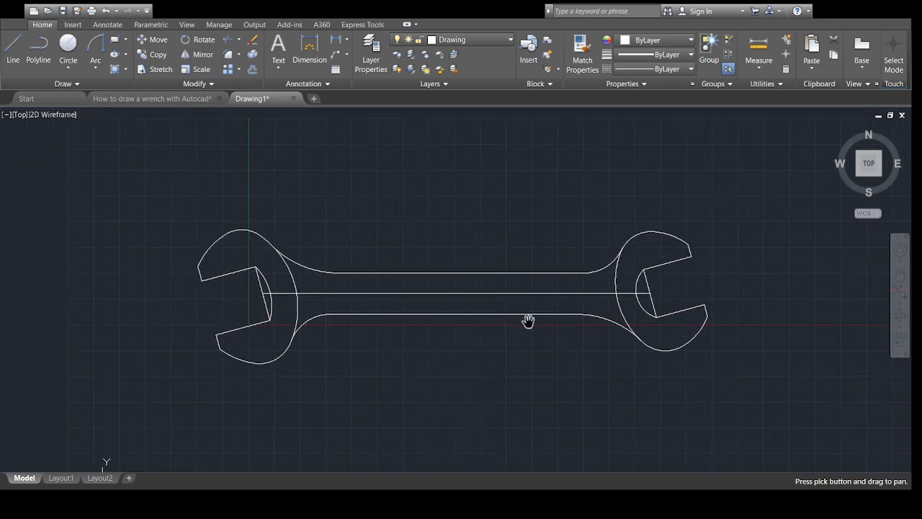
key(Escape)
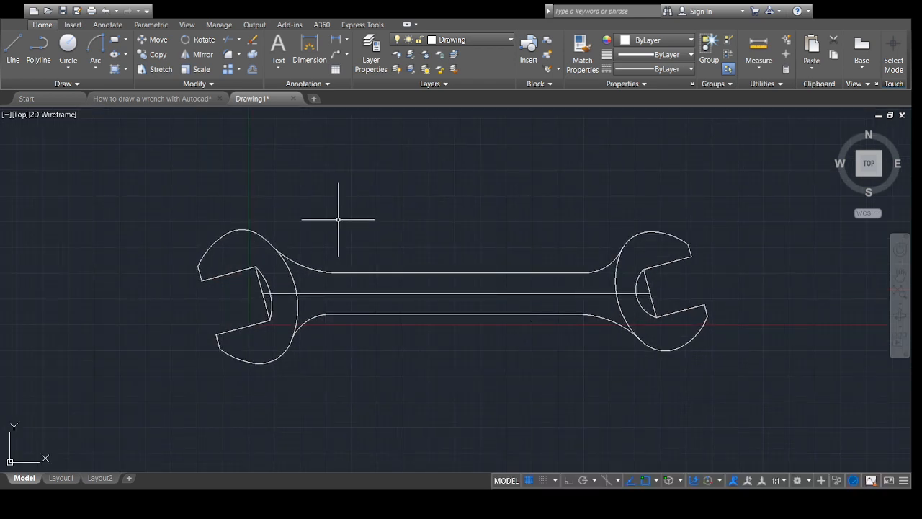
click(506, 44)
click(483, 62)
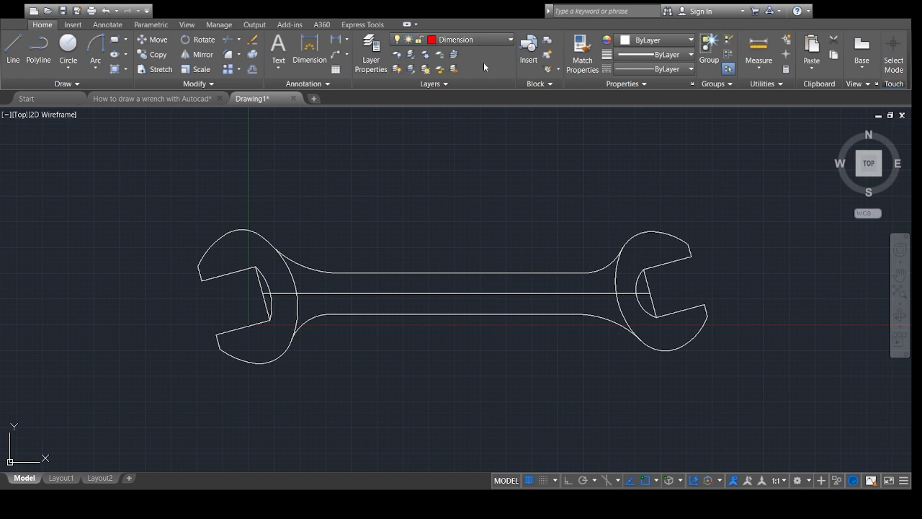
Step: Add a horizontal linear dimension between the two ends of the wrench's centerline, placed above the heads
click(108, 25)
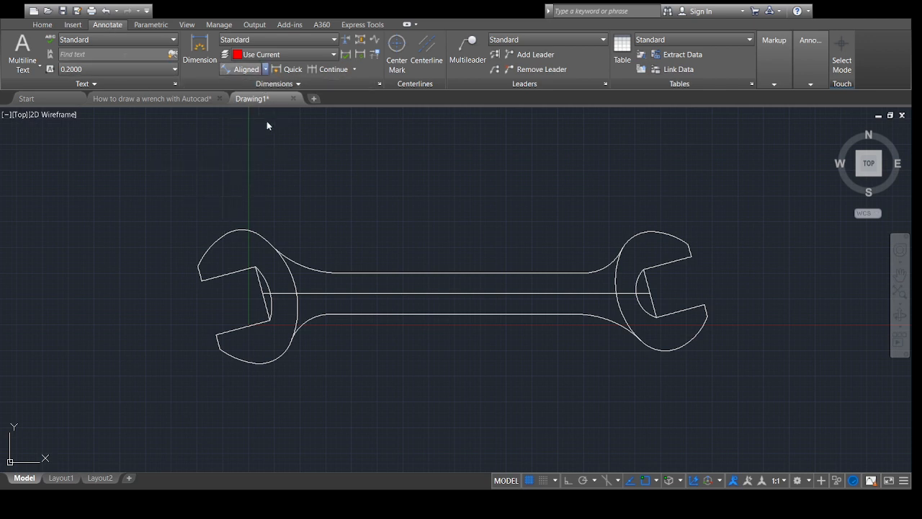
click(253, 98)
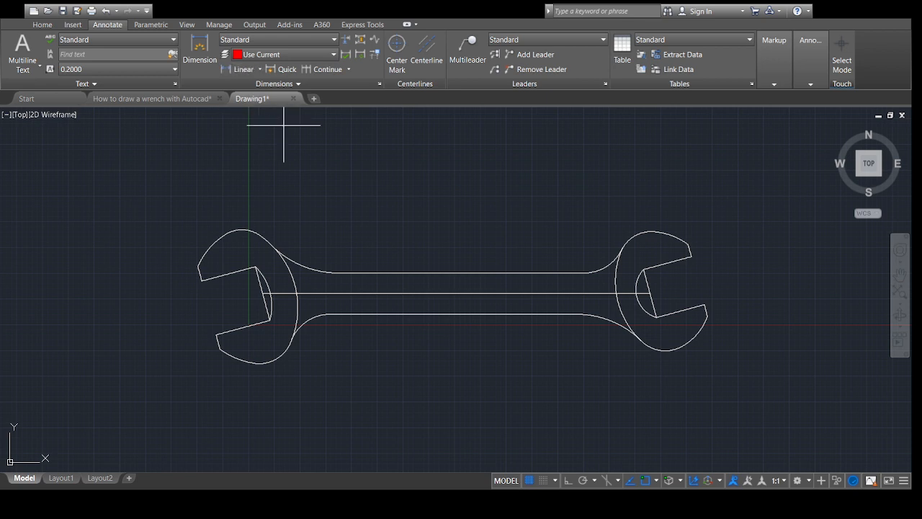
click(263, 293)
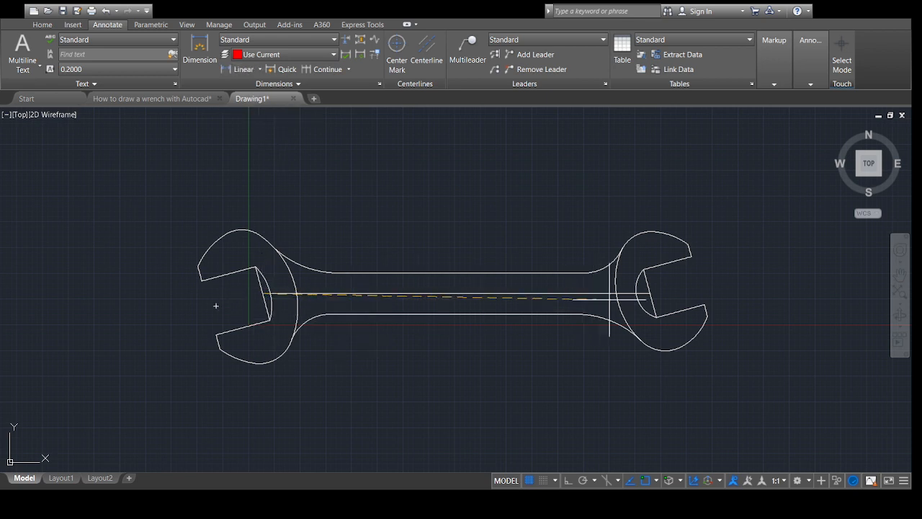
click(650, 293)
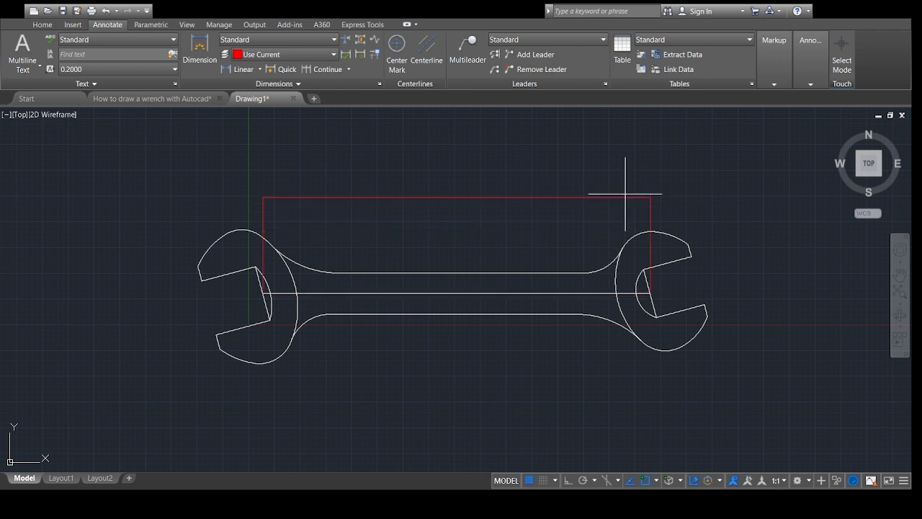
click(623, 194)
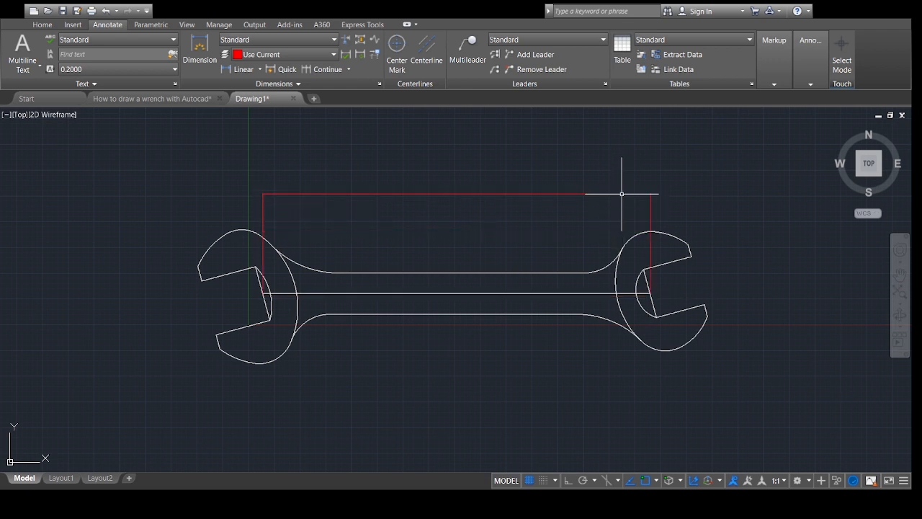
scroll(418, 195, up, 1)
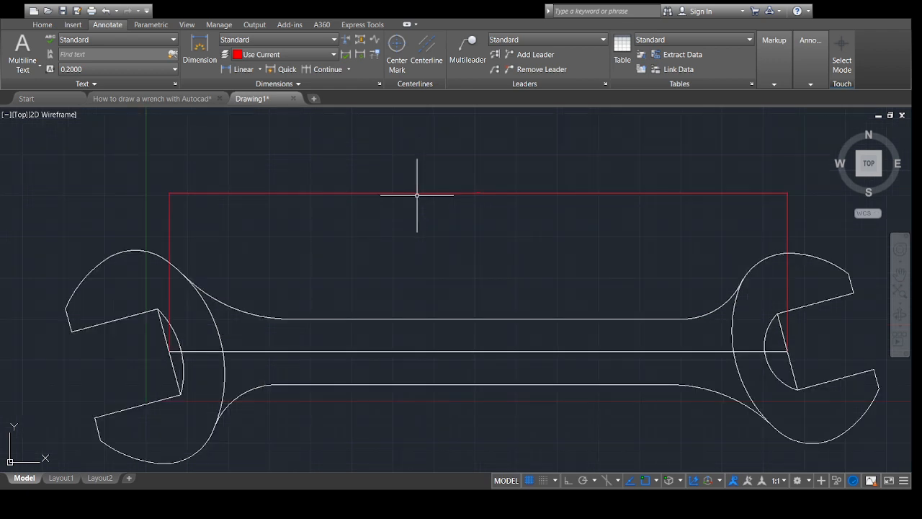
scroll(457, 203, up, 2)
scroll(456, 203, down, 4)
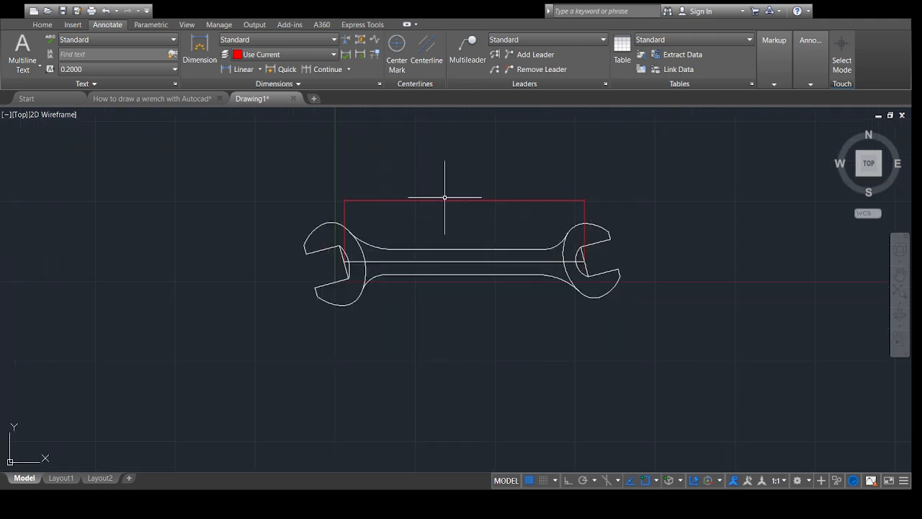
Step: Modify the Standard dimension style to give dimensions larger text and arrowheads
scroll(447, 195, up, 2)
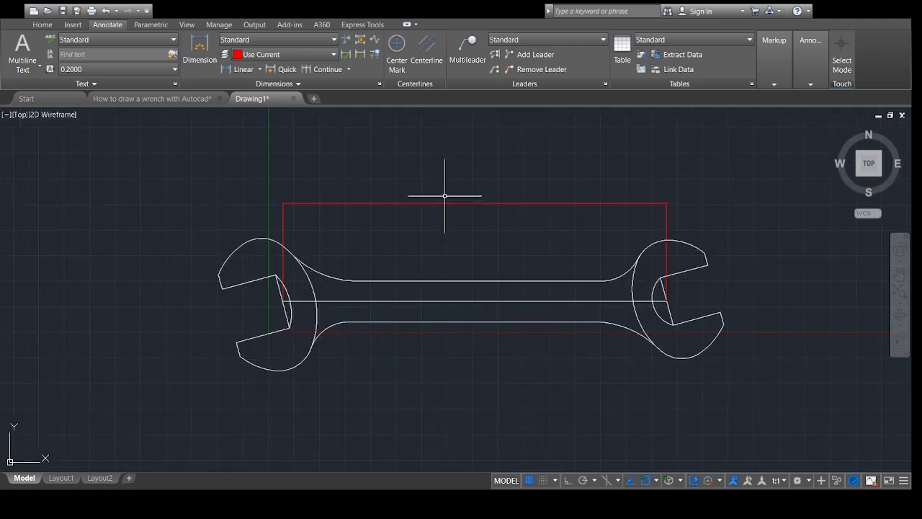
click(382, 85)
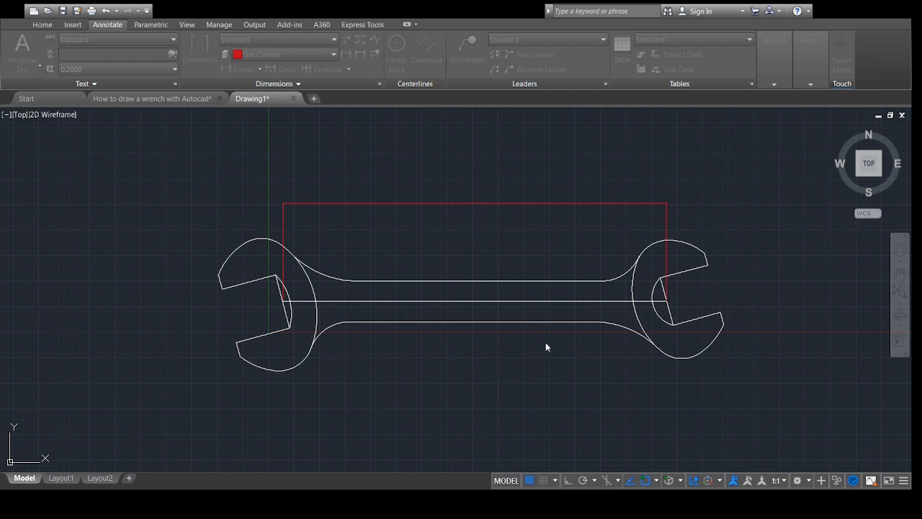
scroll(520, 314, up, 2)
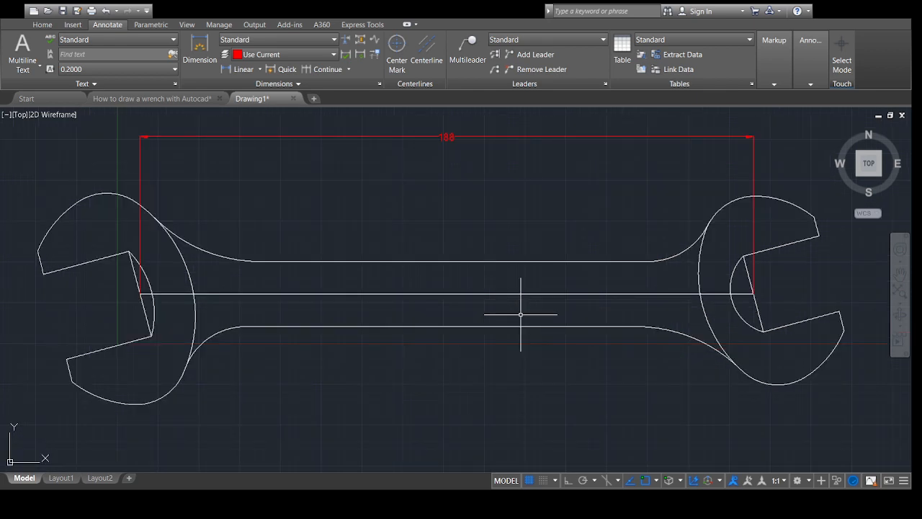
Step: Add a vertical linear dimension across the handle's width, between its lower and upper edges near mid-length
click(232, 74)
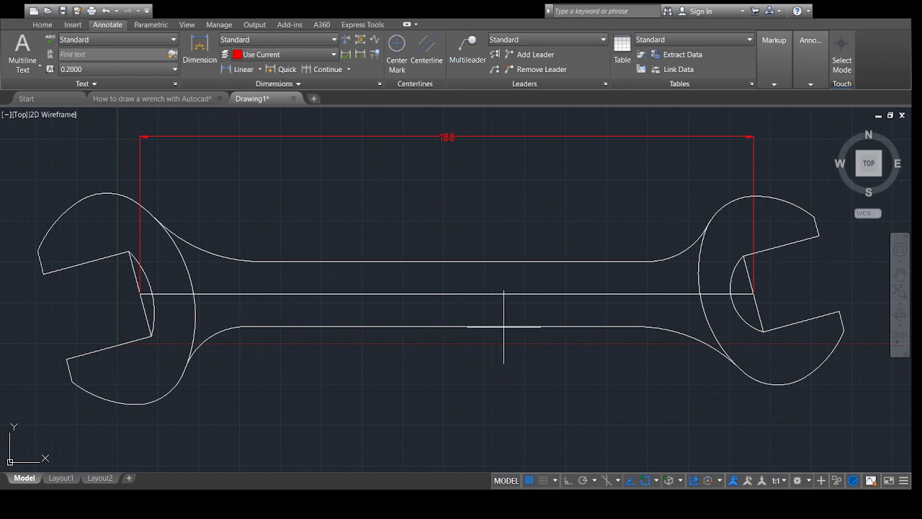
click(441, 326)
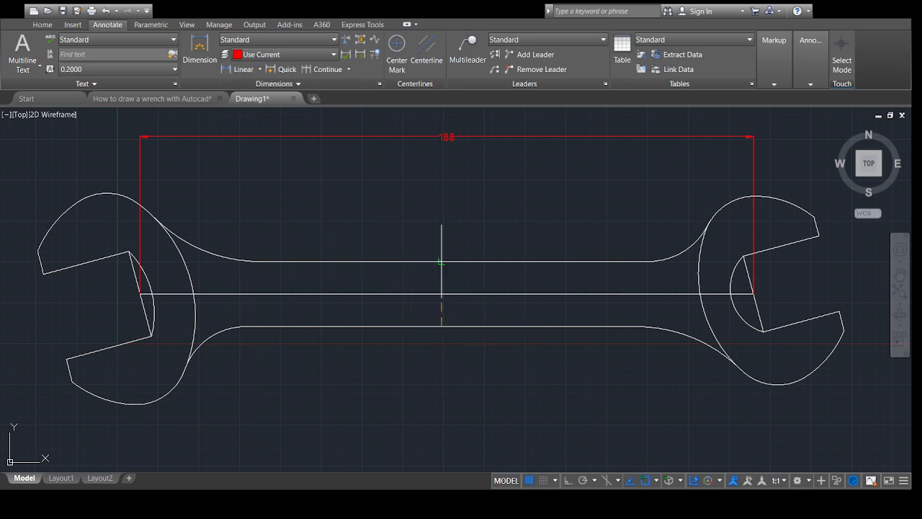
click(442, 261)
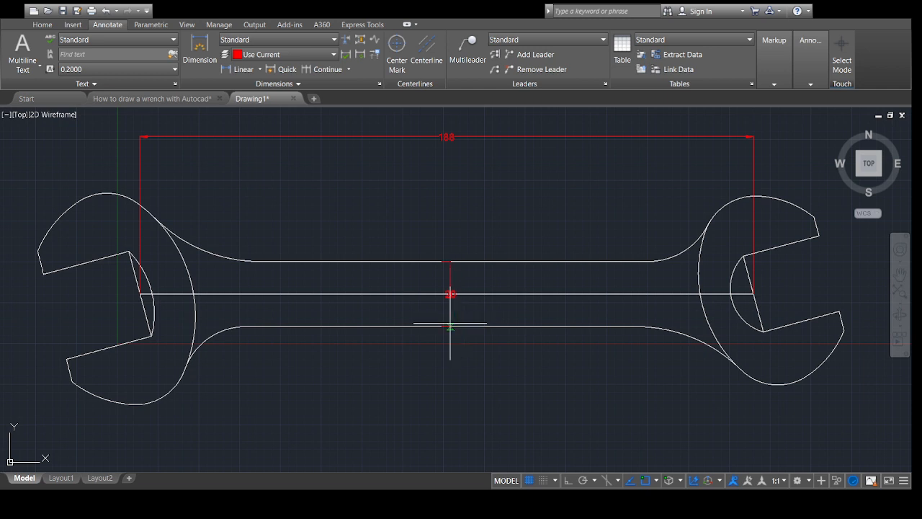
click(450, 294)
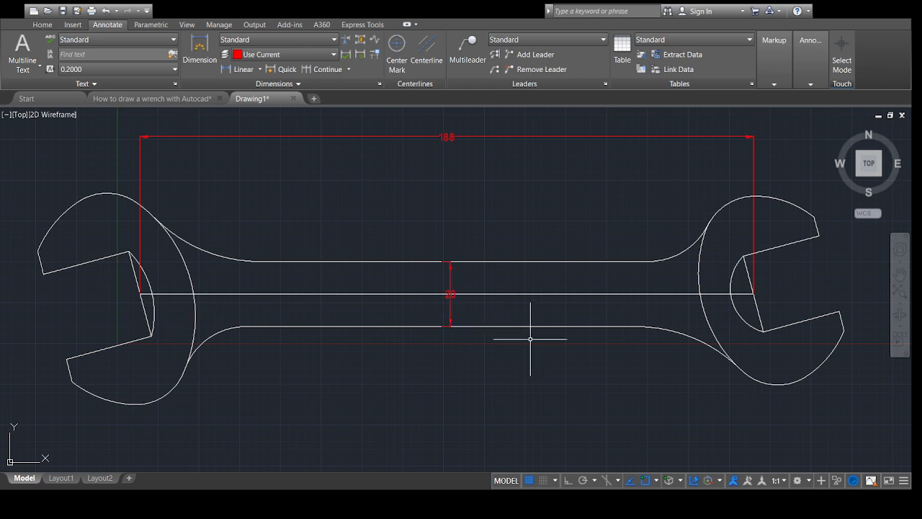
Step: Add aligned dimensions along the upper jaw edges of the 27-unit and 24-unit heads, placed outside each head
click(252, 70)
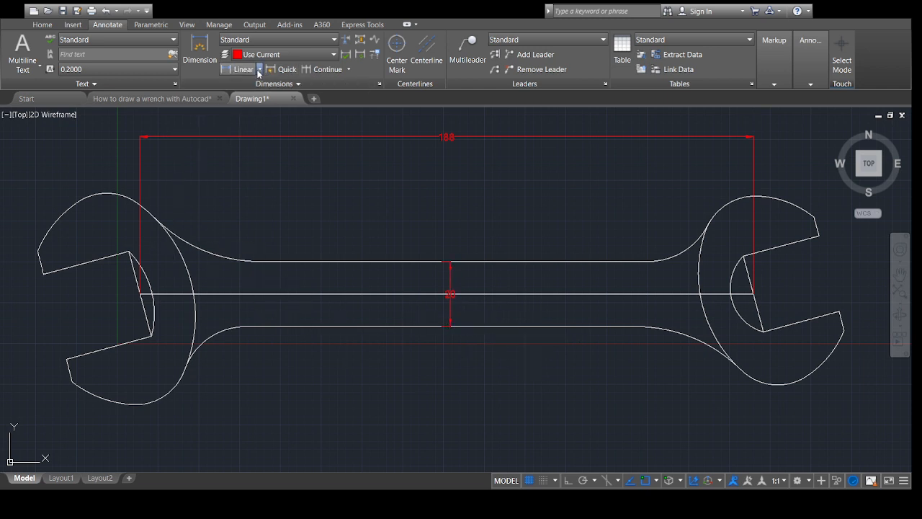
click(259, 107)
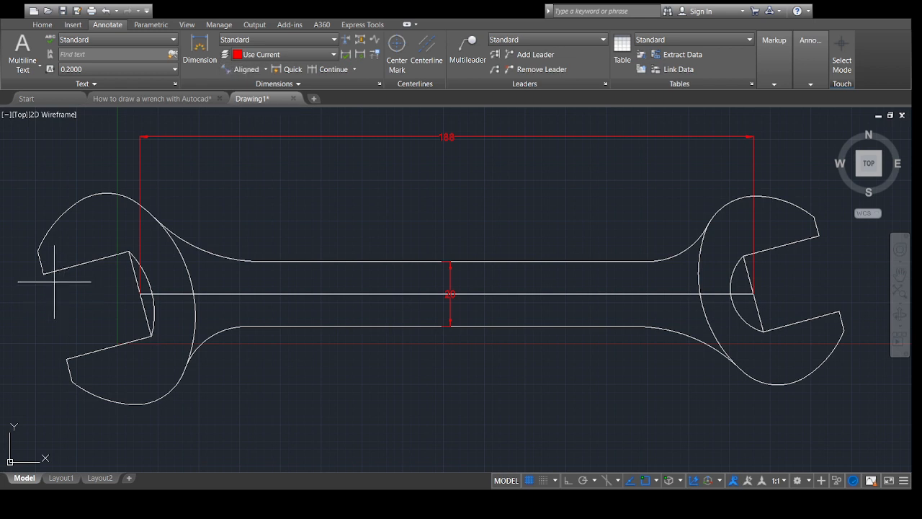
click(129, 252)
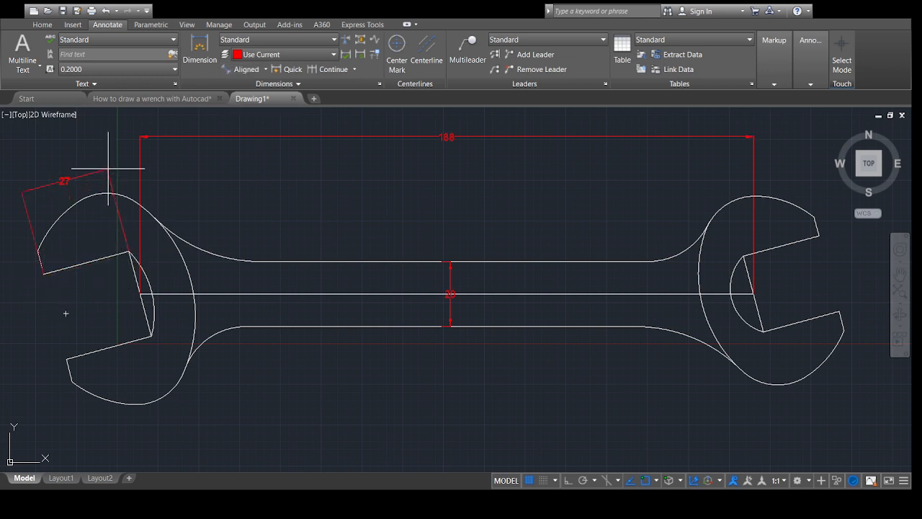
click(108, 169)
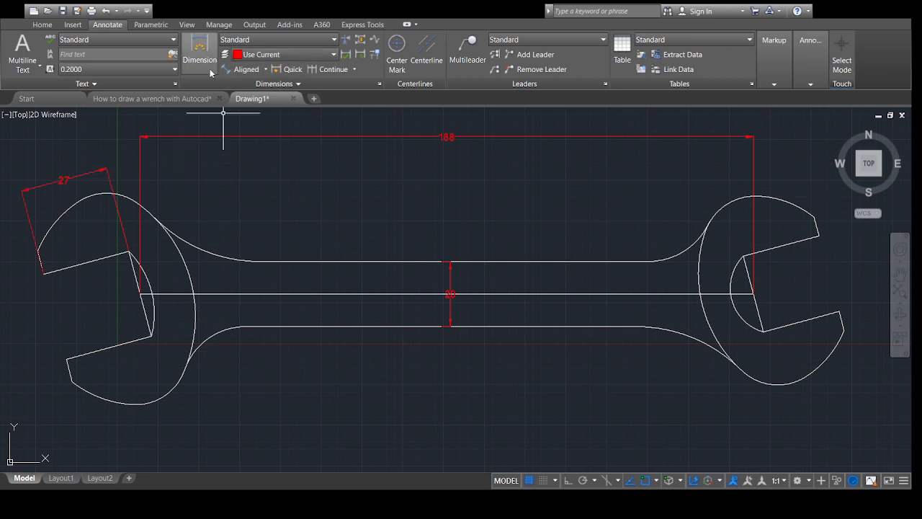
click(233, 72)
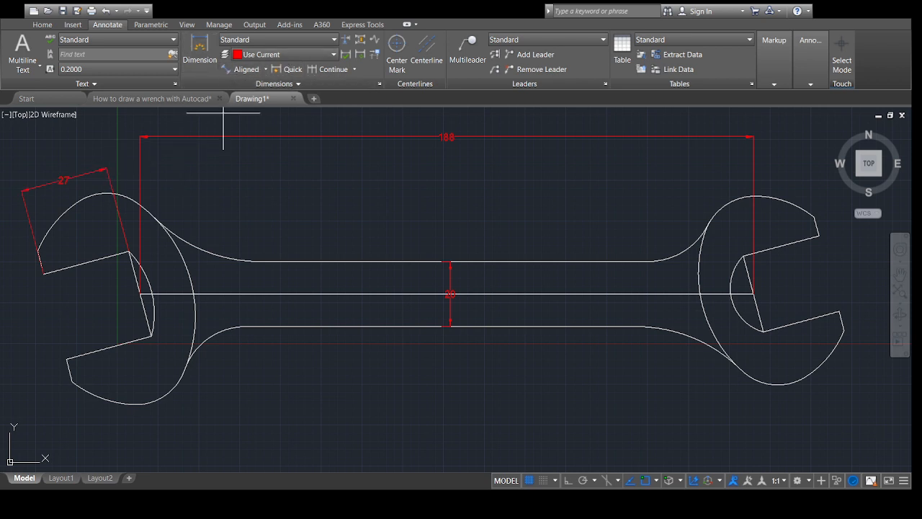
click(744, 256)
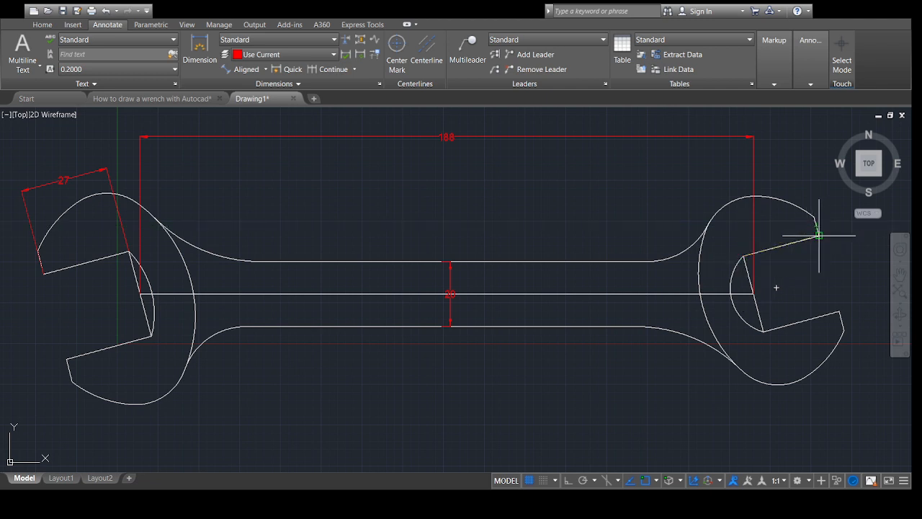
click(819, 234)
click(770, 162)
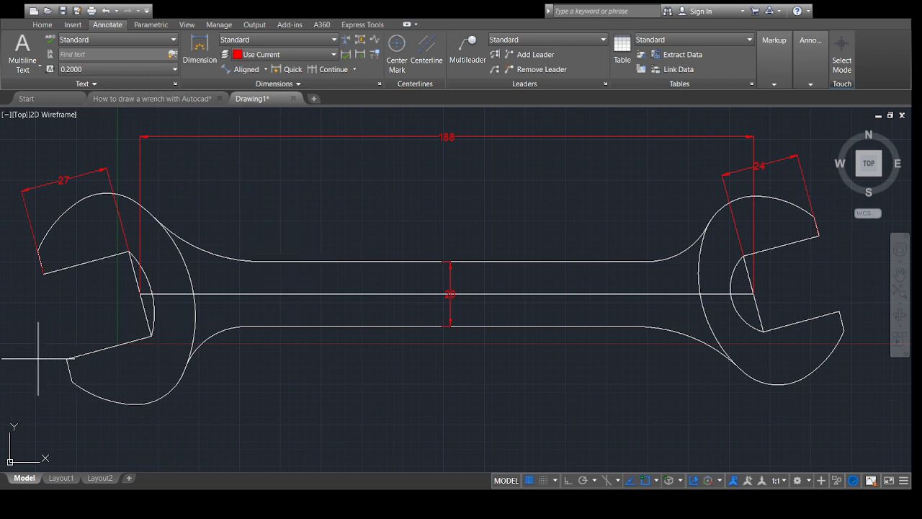
Step: Add aligned dimensions across the mouth openings of both heads, between the jaw tips, placed outside the wrench
click(68, 356)
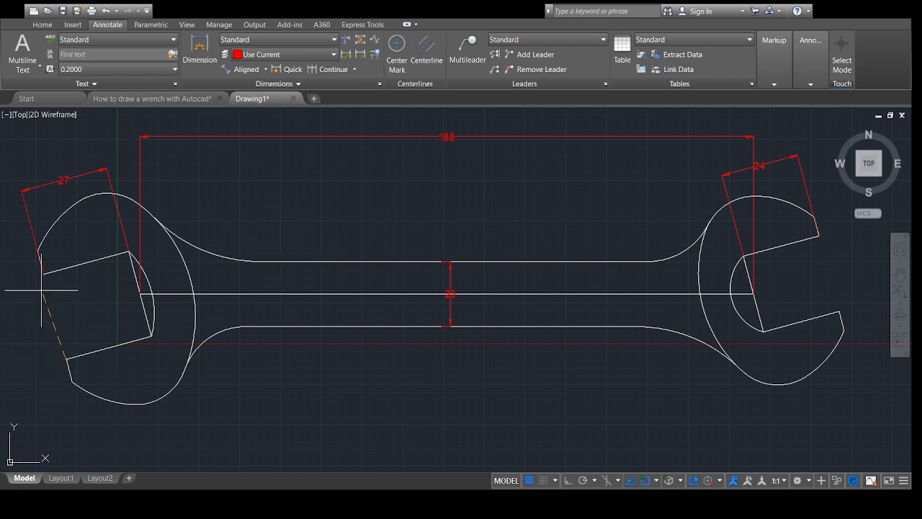
click(43, 274)
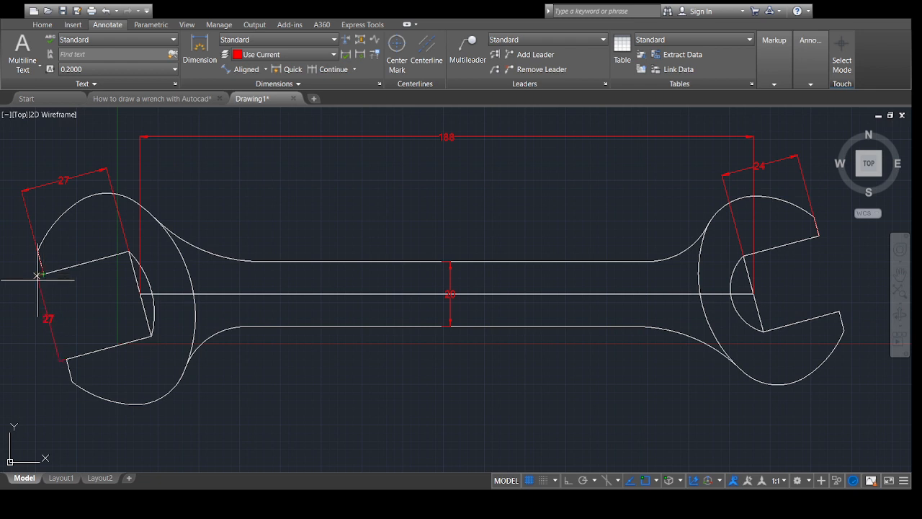
click(18, 294)
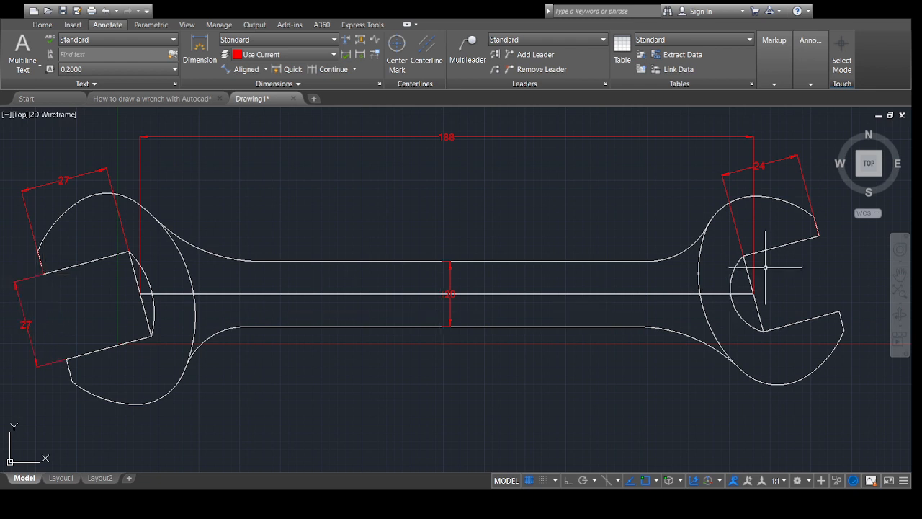
click(819, 235)
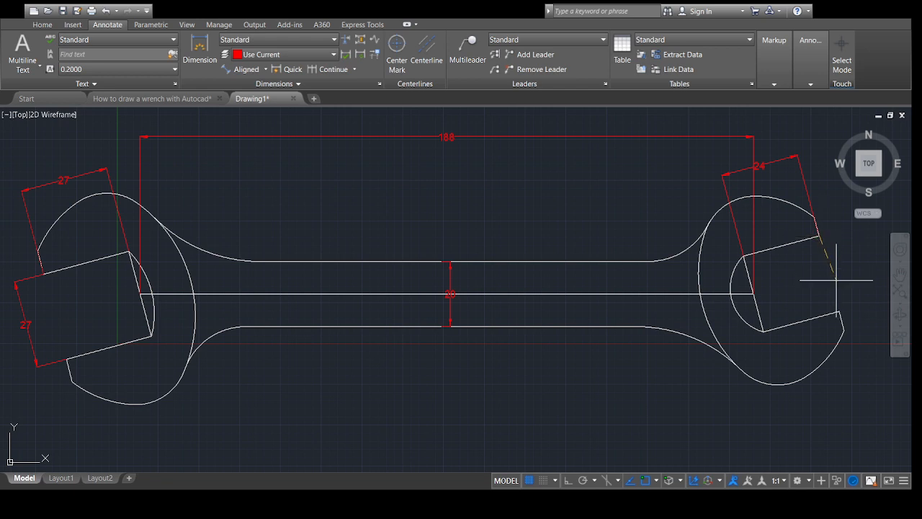
click(839, 311)
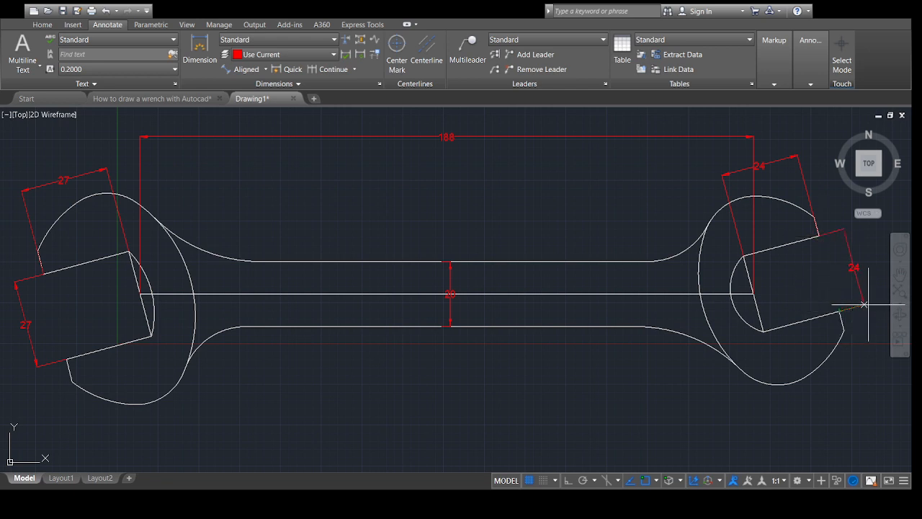
click(868, 304)
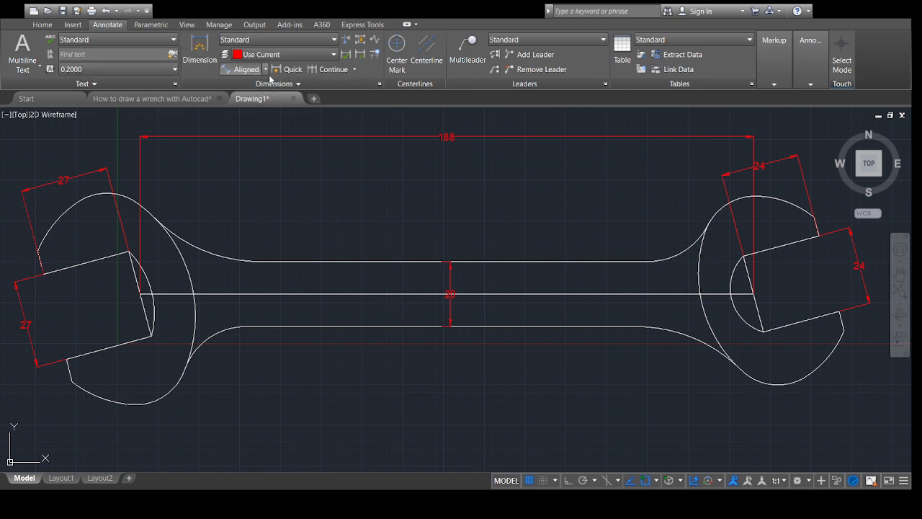
Step: Add radius dimensions to the 27-unit head's lower jaw-tip arc and its large back arc facing the handle
click(265, 184)
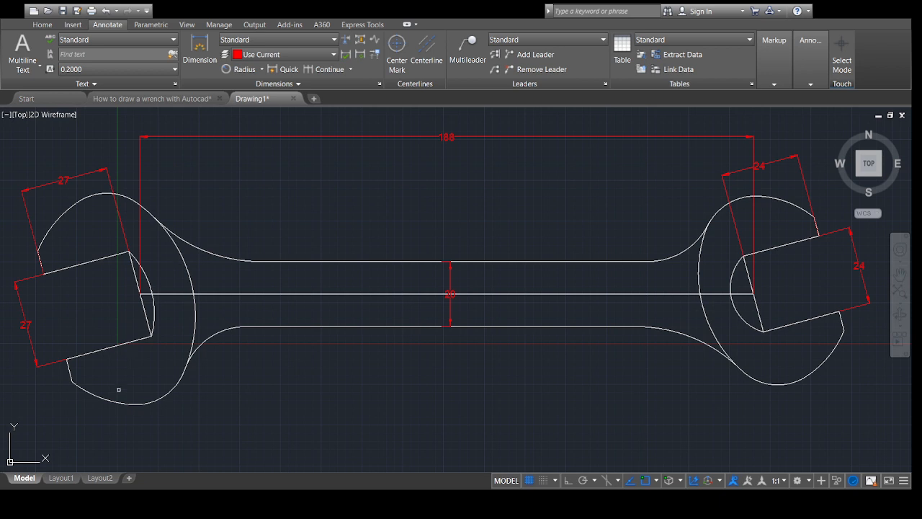
click(90, 394)
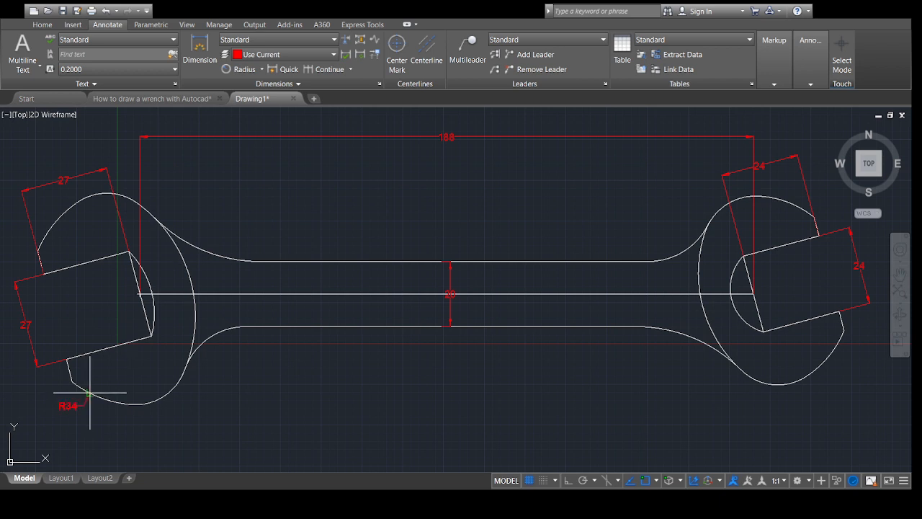
click(76, 413)
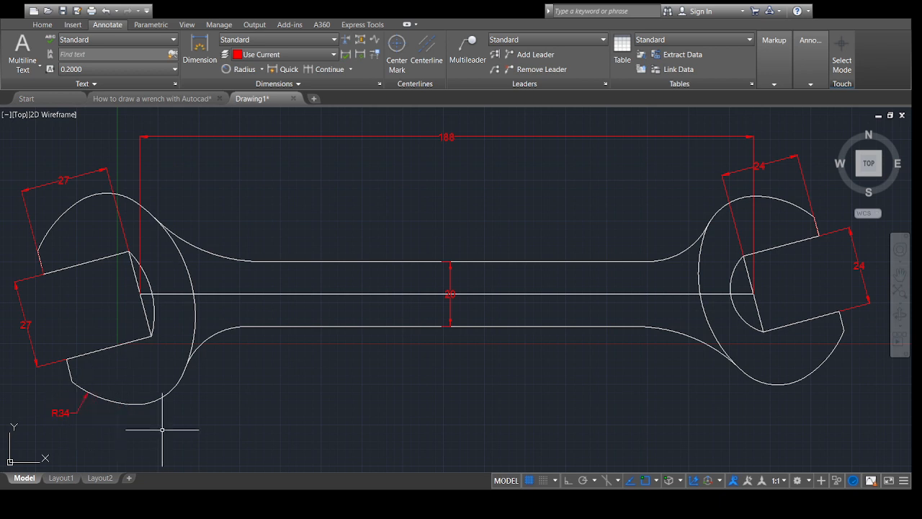
key(Return)
click(195, 319)
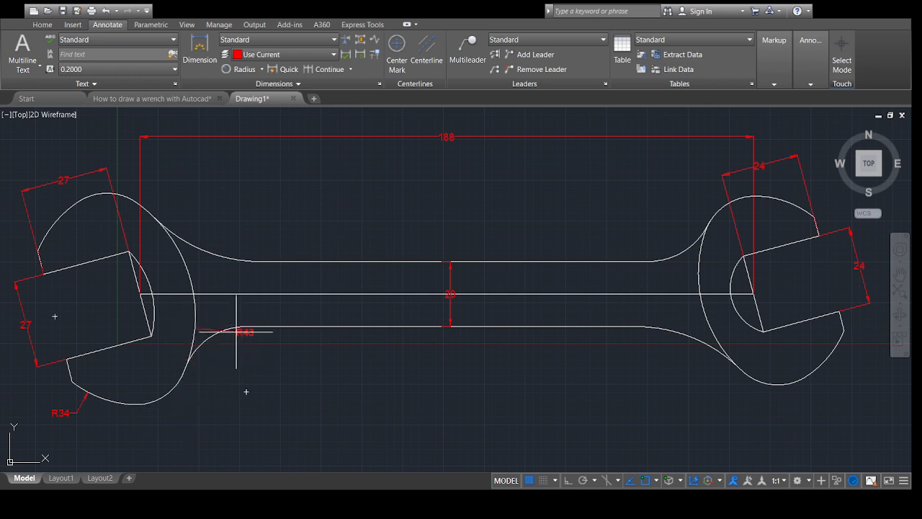
click(243, 234)
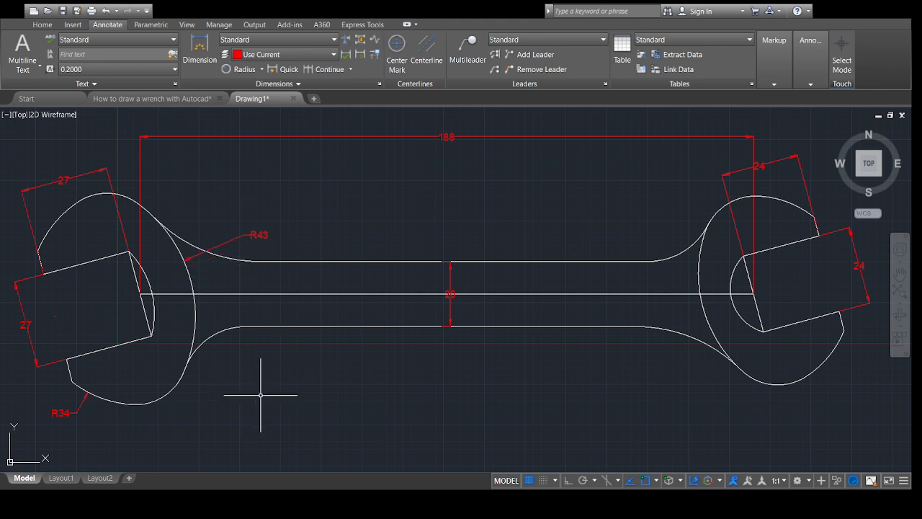
Step: Add radius dimensions to the lower handle fillet at the 27-unit head and the head's adjoining lower arc
click(196, 351)
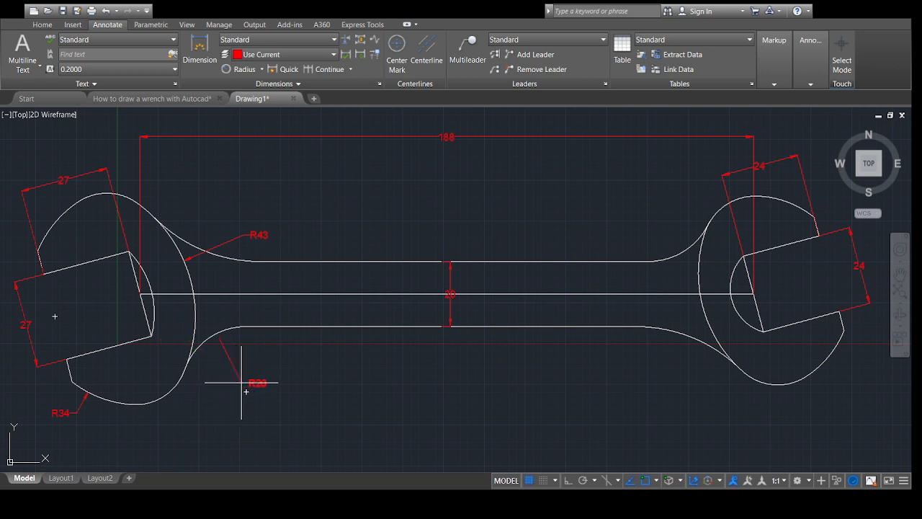
click(242, 383)
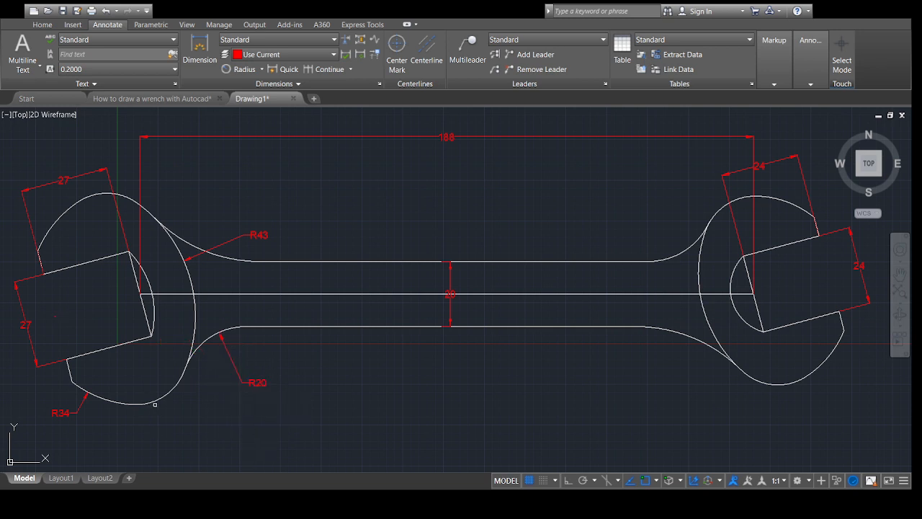
click(152, 404)
click(161, 424)
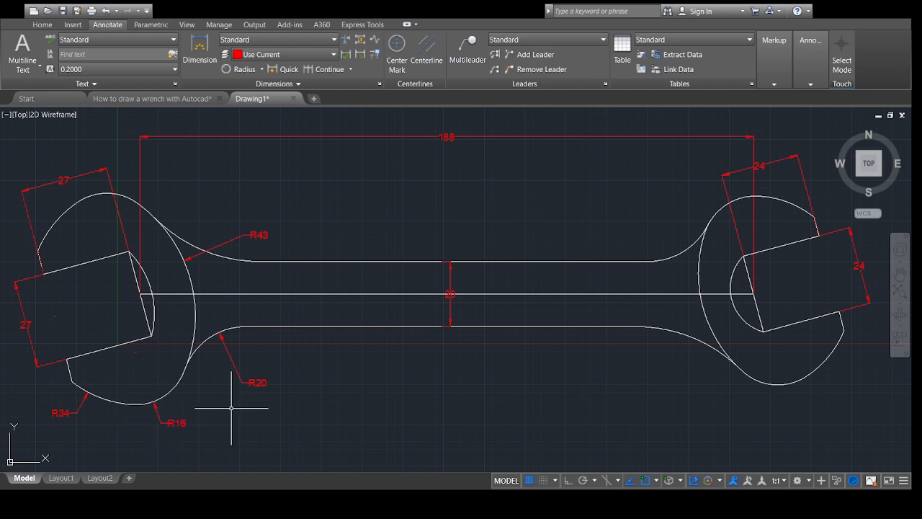
Step: Add radius dimensions to the upper handle fillet at the 27-unit head and the arc inside its mouth
key(Return)
click(170, 231)
click(191, 214)
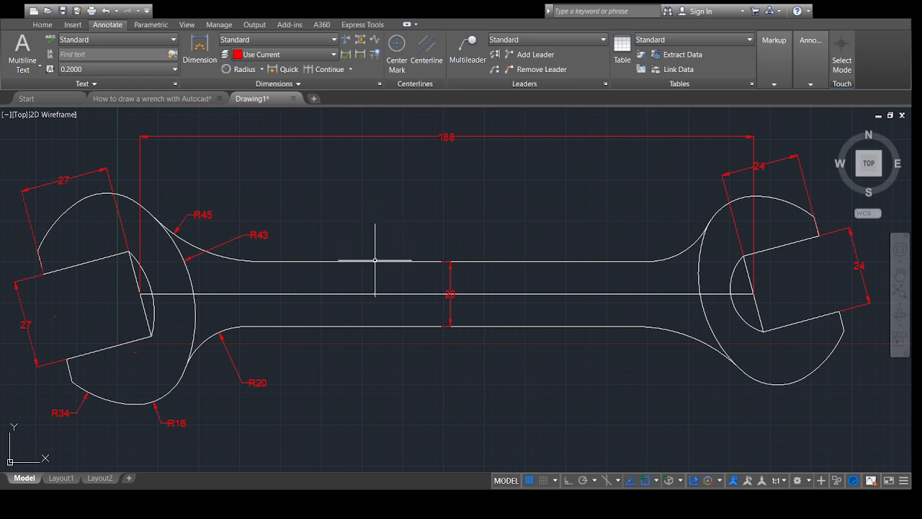
click(150, 287)
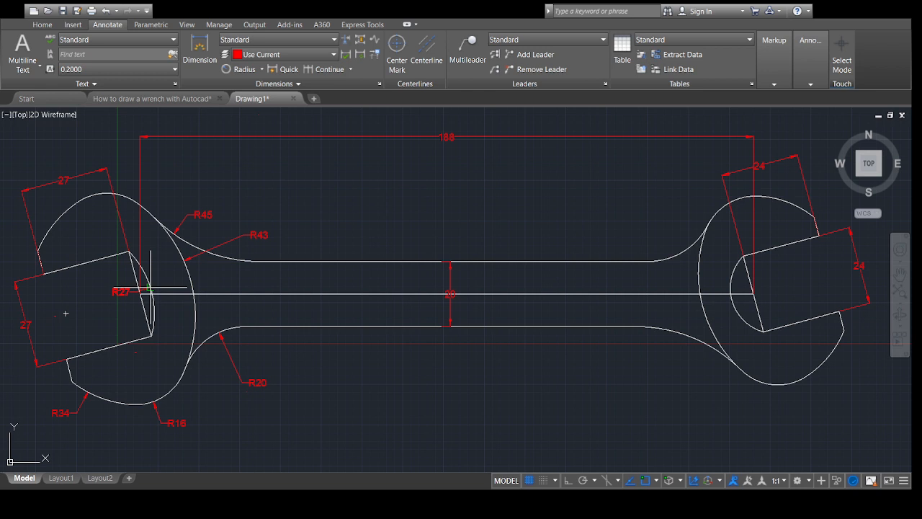
click(203, 287)
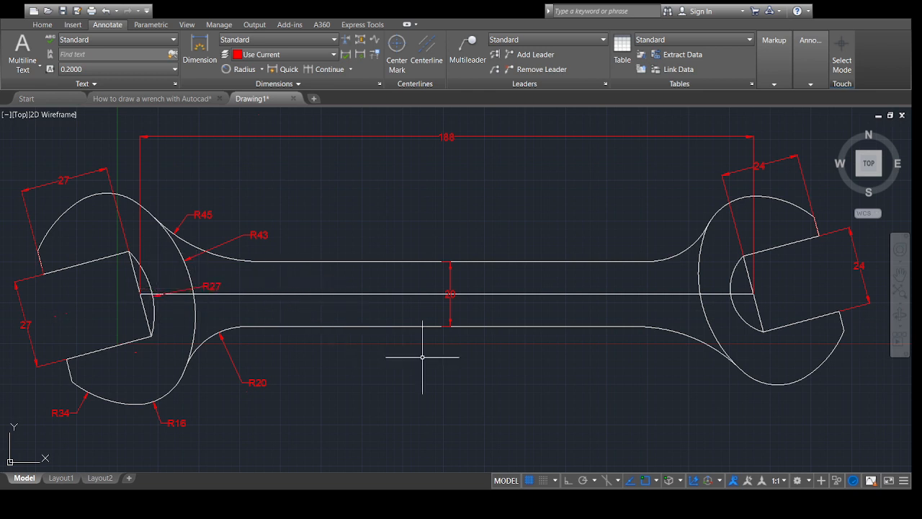
Step: Add radius dimensions to the upper and lower handle fillets at the 24-unit head
key(Return)
click(688, 248)
click(659, 211)
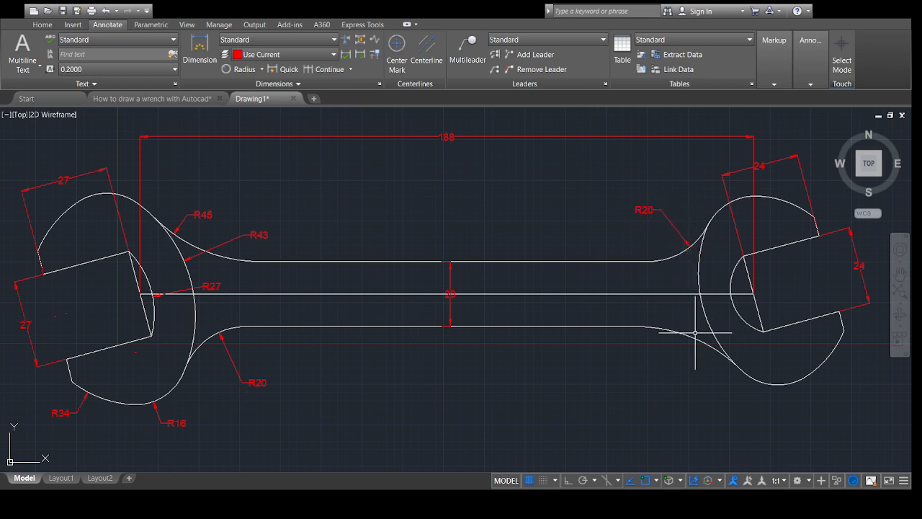
key(Return)
click(697, 338)
click(661, 376)
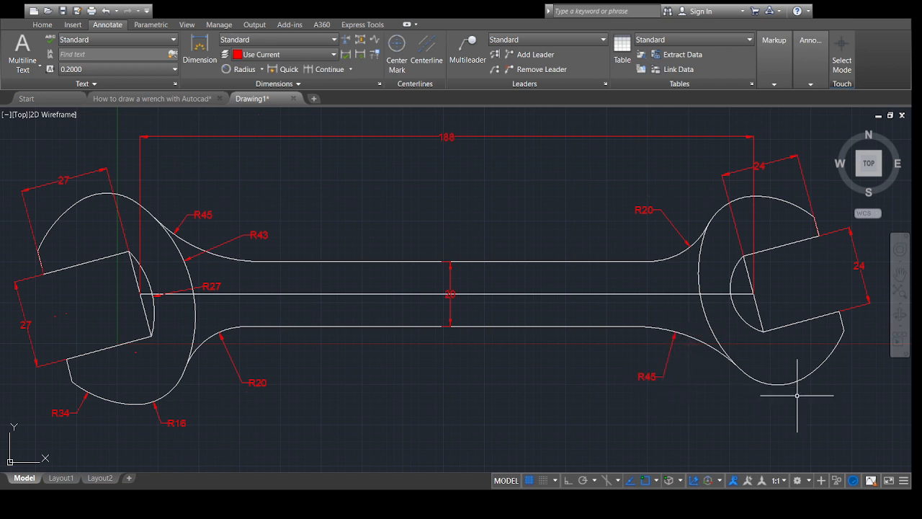
Step: Add a radius dimension to the 24-unit head's large back arc, with its text above the handle
key(Return)
click(705, 318)
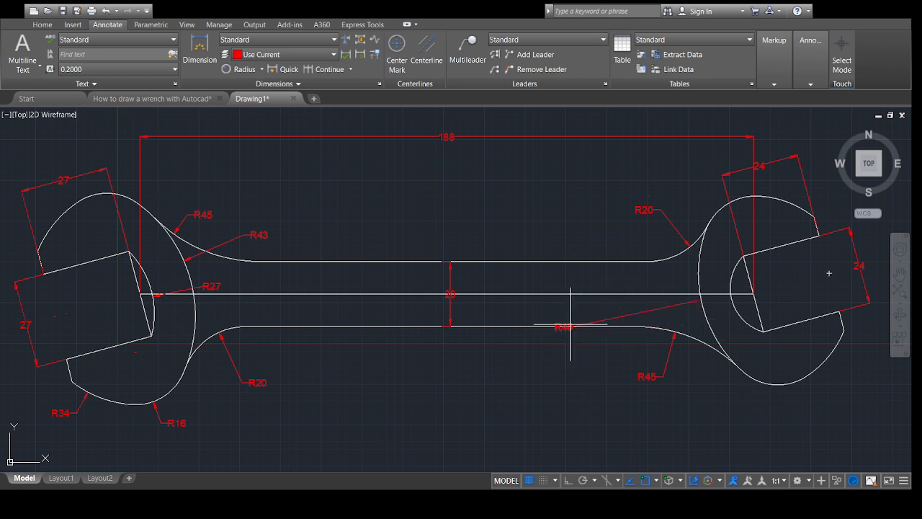
click(583, 241)
key(Return)
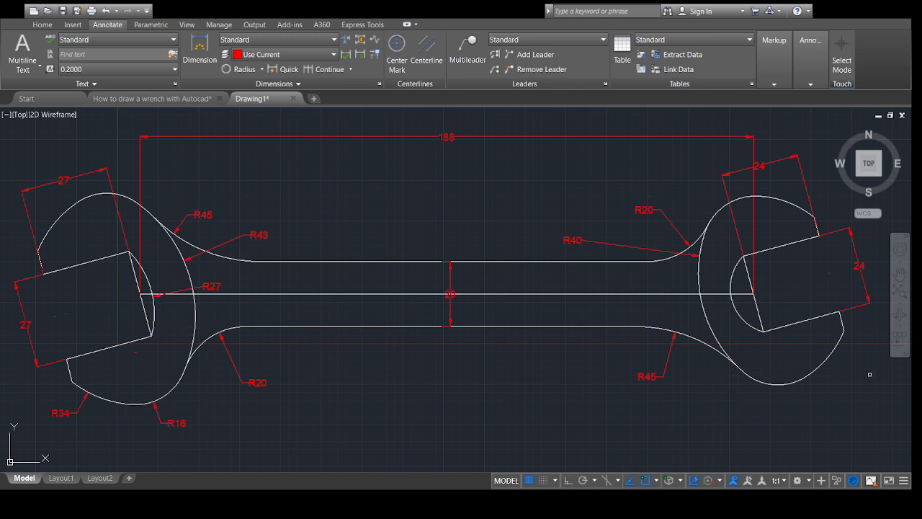
Step: Add radius dimensions to the 24-unit head's lower outer arc beside the jaw tip and to the arc inside its mouth
click(819, 365)
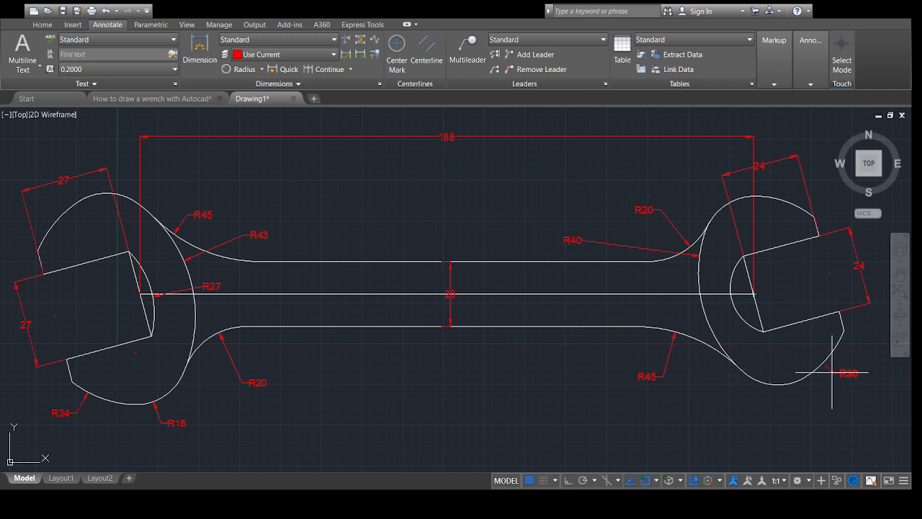
click(846, 381)
key(Return)
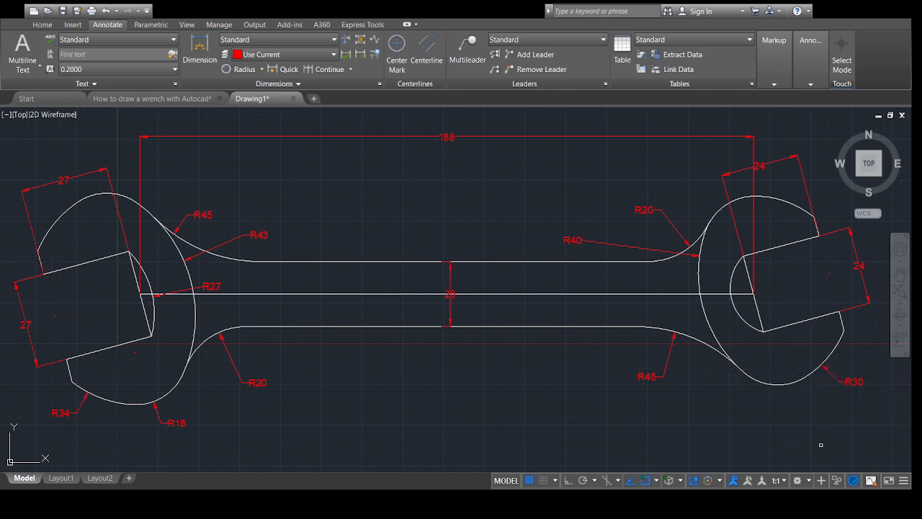
click(736, 318)
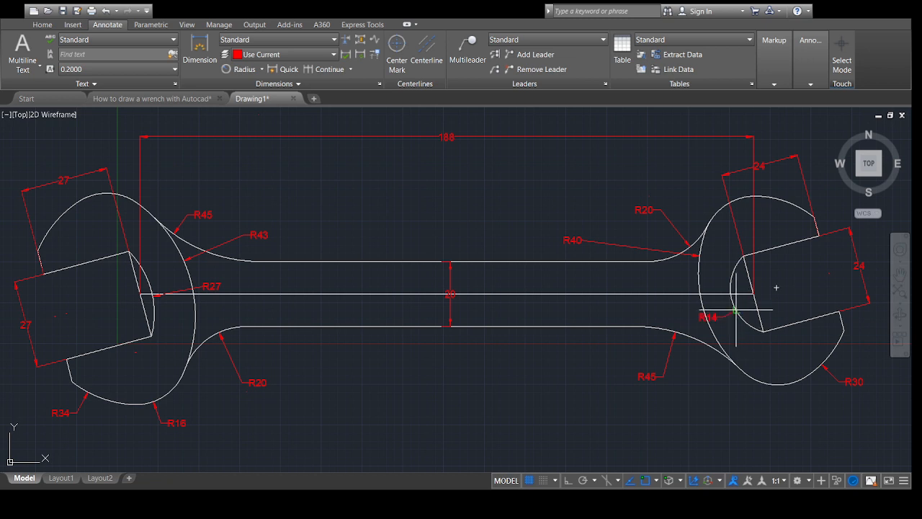
click(687, 315)
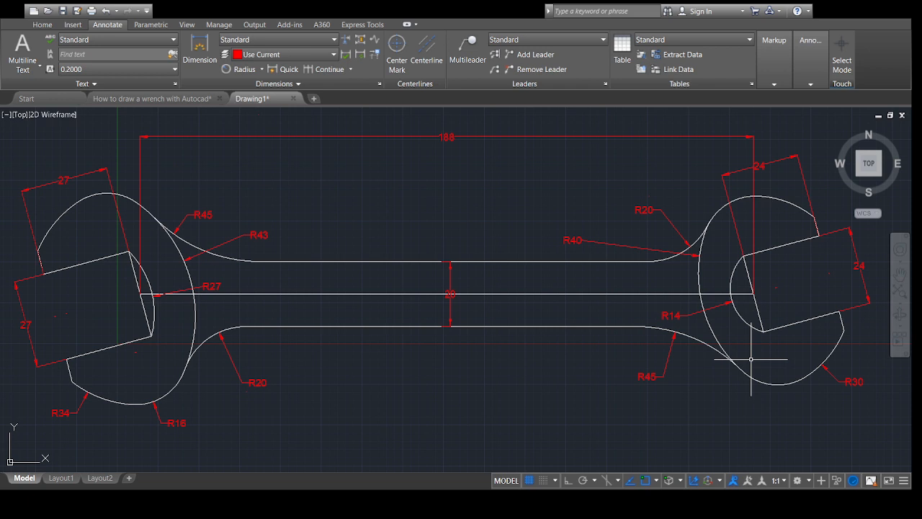
Step: Add a radius dimension to the small arc at the bottom of the 24-unit head, with its text below the arc
key(Return)
click(787, 385)
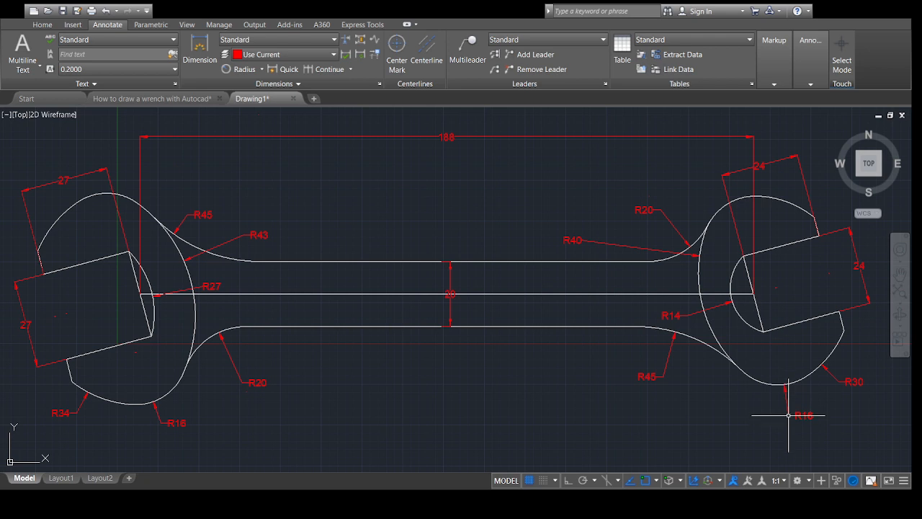
click(789, 415)
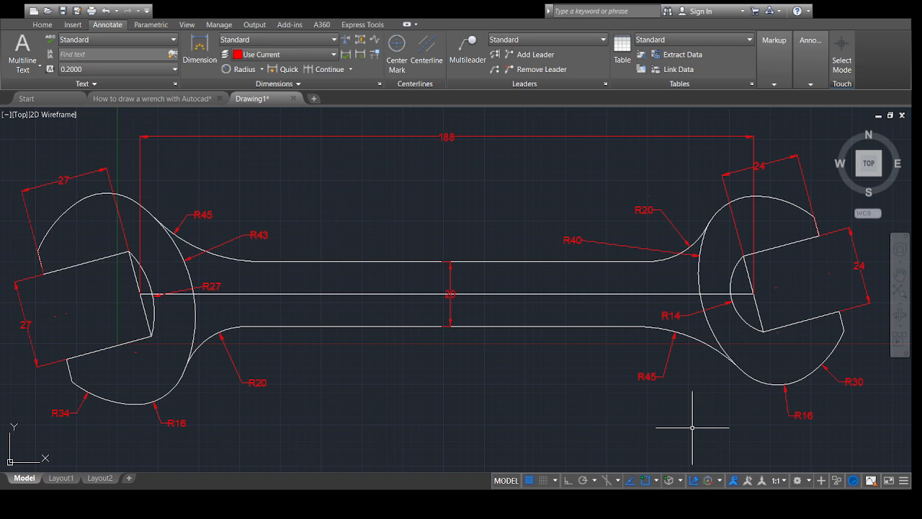
Step: Delete the horizontal construction centerline and the slanted construction lines across the 24-unit and 27-unit jaw mouths
click(500, 294)
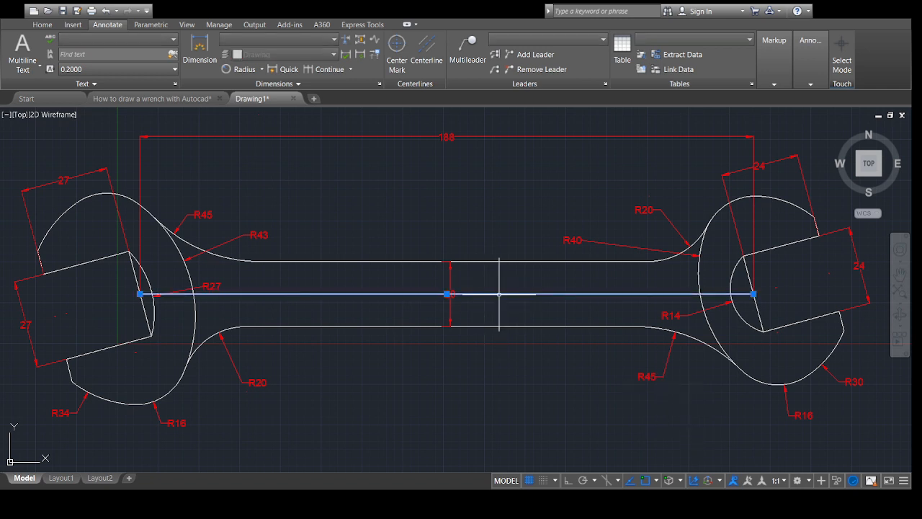
click(761, 319)
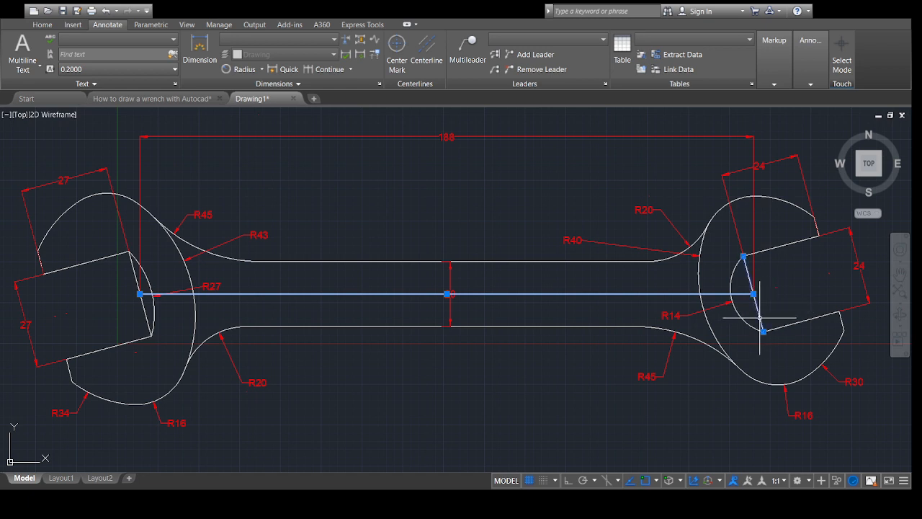
click(143, 312)
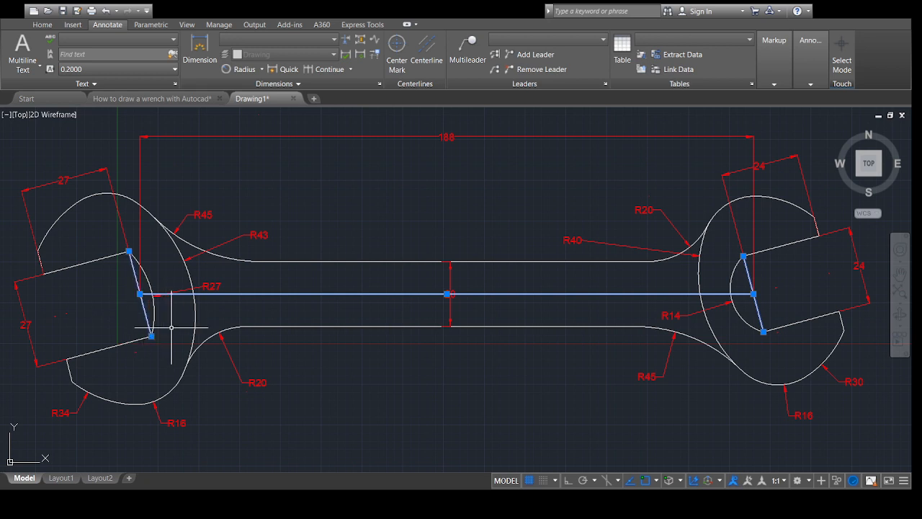
key(Delete)
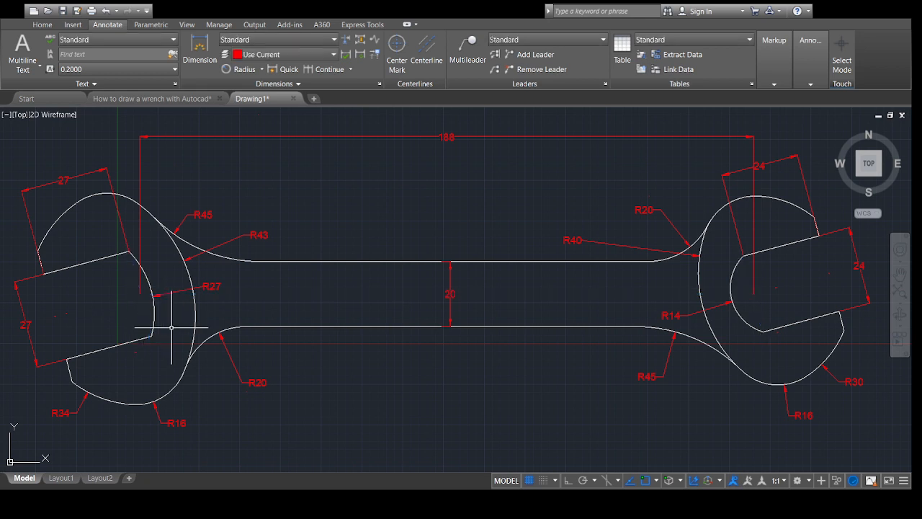